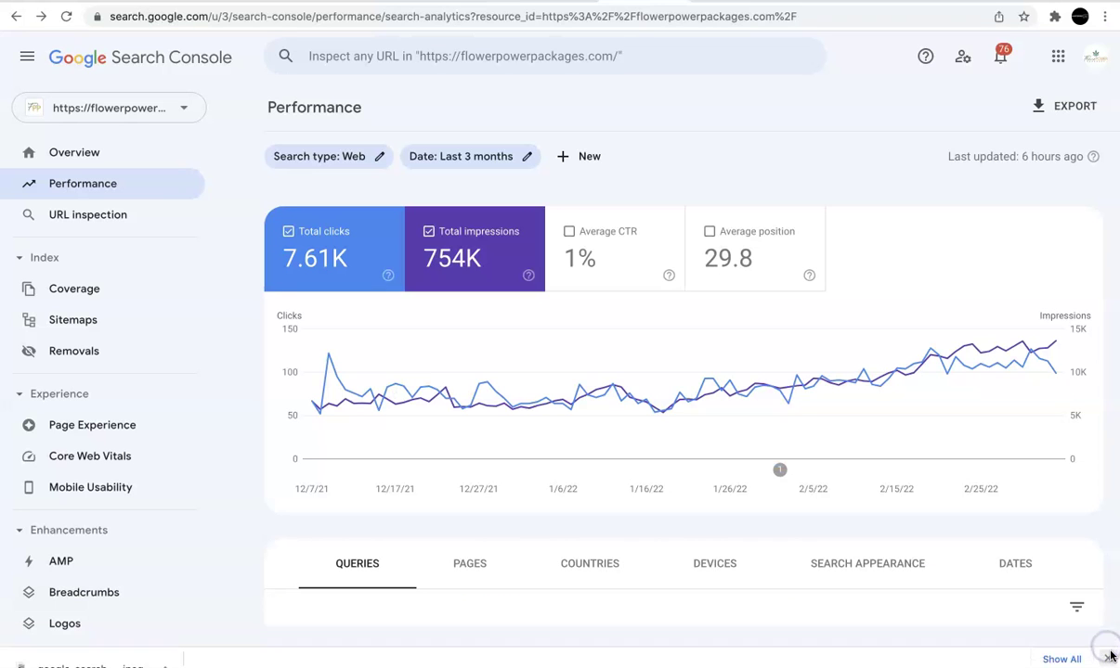
# - Switch to the Search Console Performance report for flowerpowerpackages.com
pyautogui.click(1105, 655)
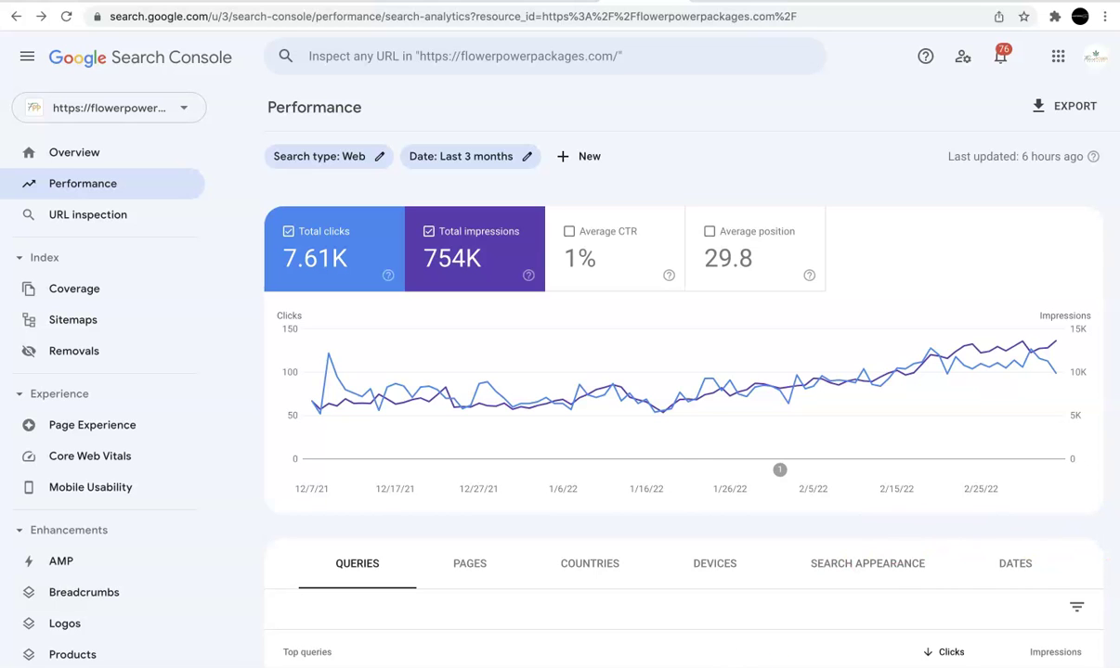
# - Enable Average CTR and Average position in the performance chart and check the Queries table
pyautogui.click(623, 219)
pyautogui.click(743, 230)
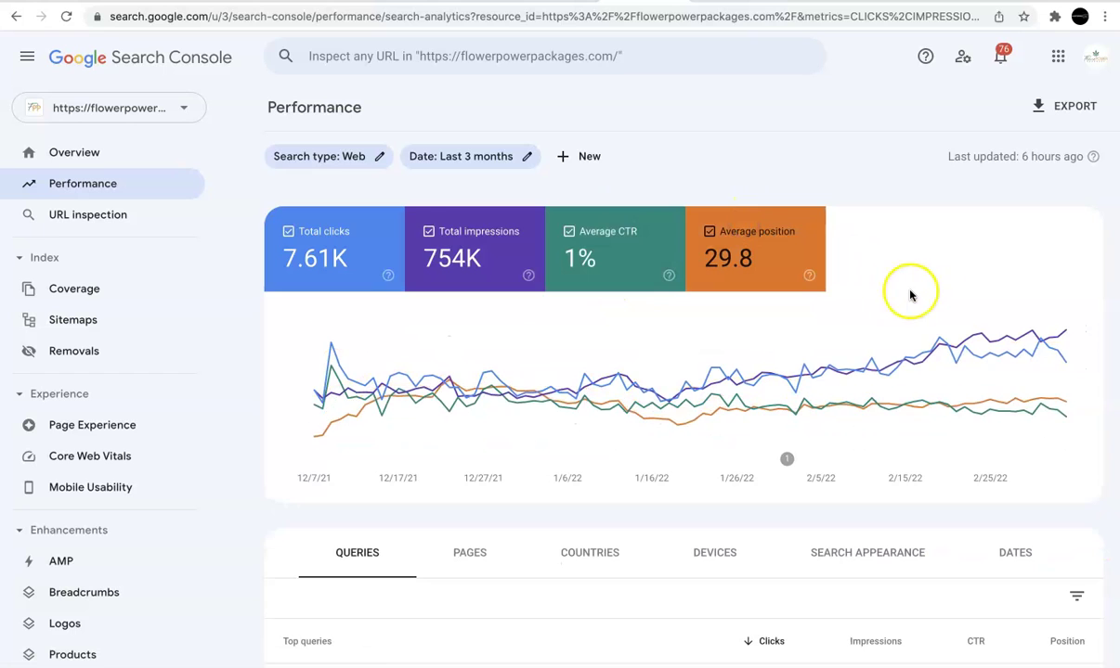
pyautogui.scroll(-3, 957, 380)
pyautogui.scroll(-1, 964, 377)
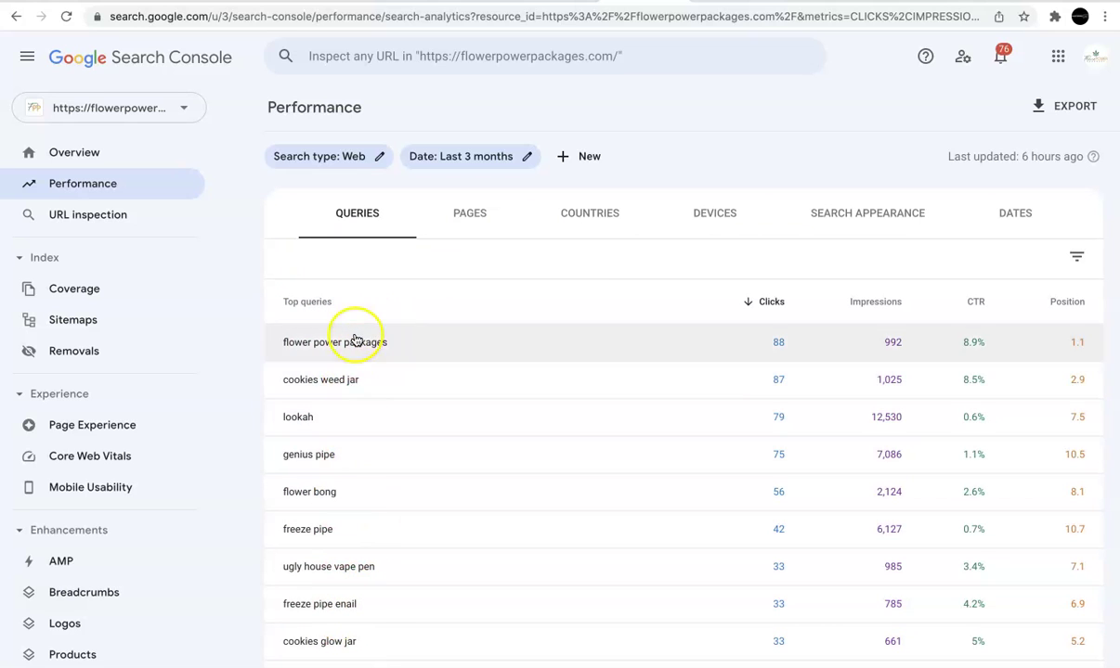
pyautogui.scroll(-1, 368, 485)
pyautogui.scroll(1, 367, 487)
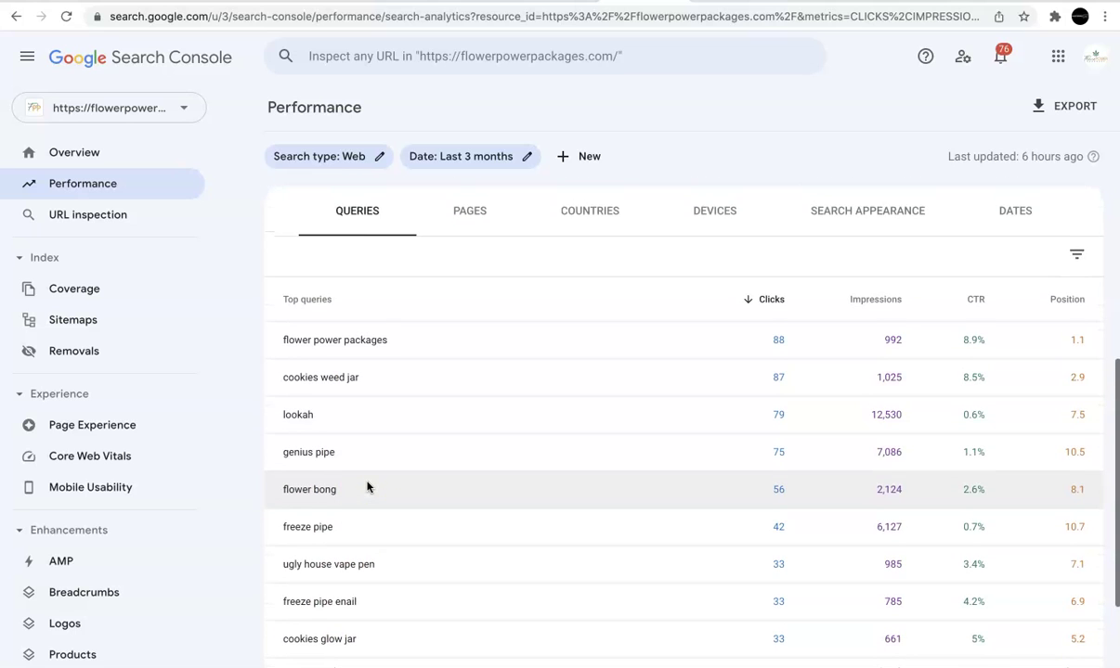
pyautogui.scroll(1, 368, 486)
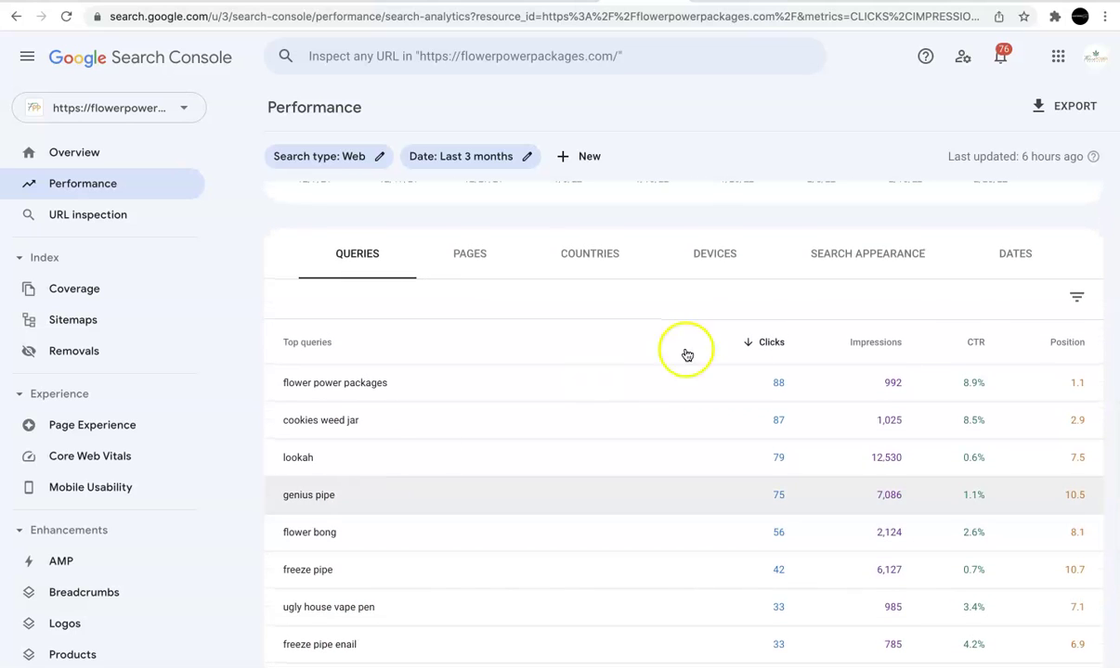
# - Filter the queries table to Position smaller than 5
pyautogui.click(1077, 297)
pyautogui.click(968, 475)
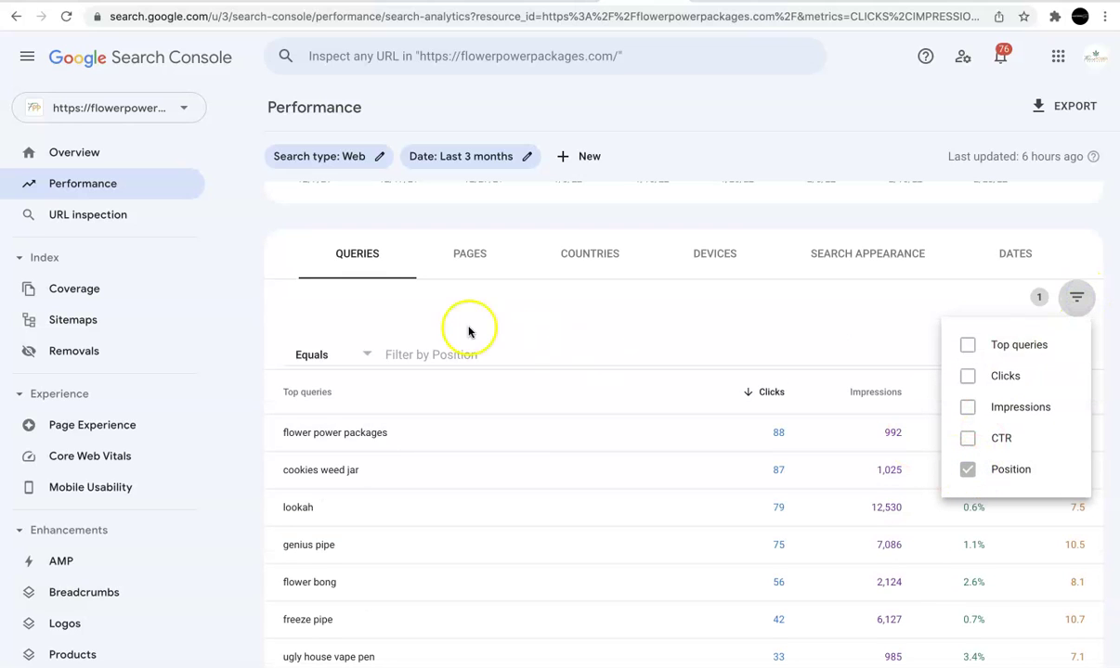
pyautogui.click(401, 355)
pyautogui.click(365, 354)
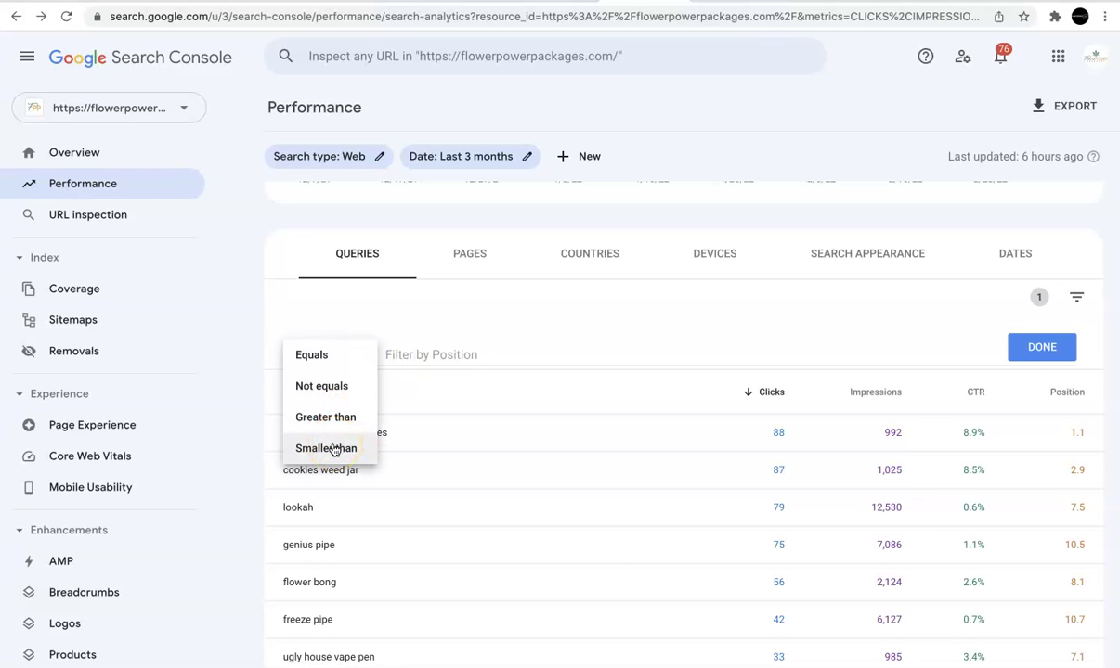
pyautogui.click(335, 449)
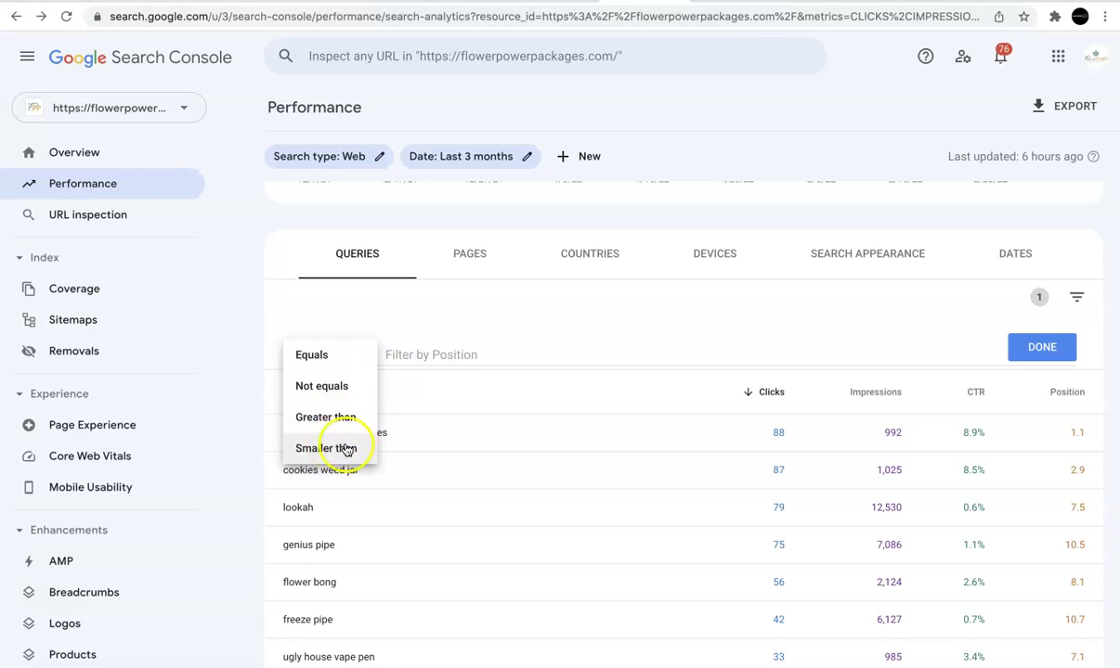
pyautogui.click(452, 354)
pyautogui.write('5')
pyautogui.press('Return')
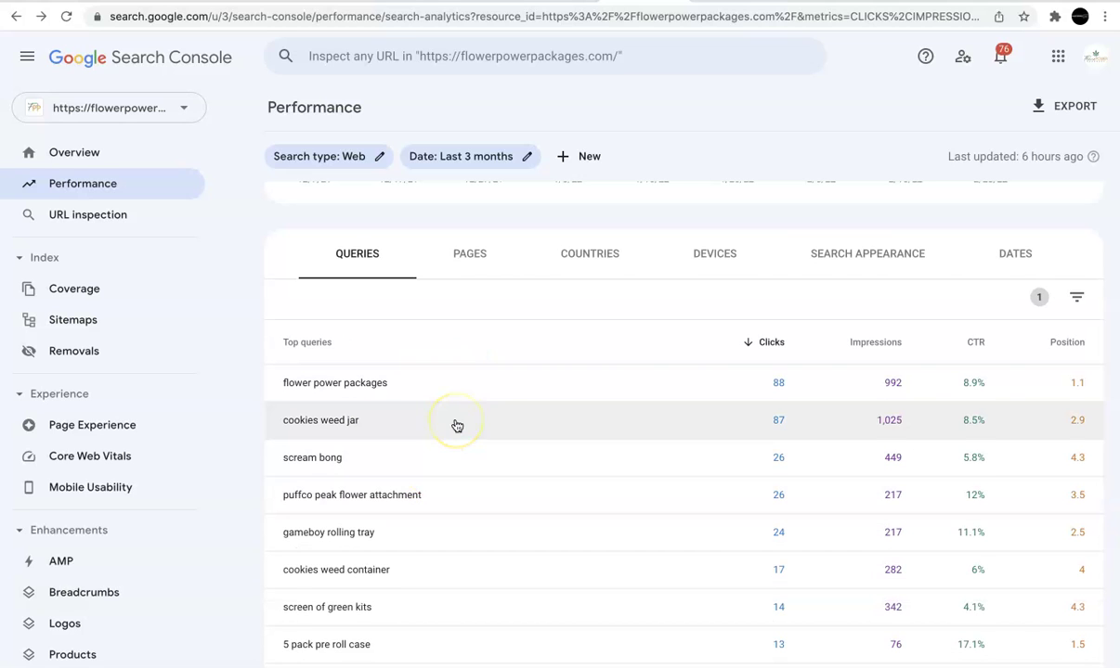
pyautogui.scroll(-1, 457, 425)
pyautogui.scroll(3, 529, 407)
# - Sort the filtered queries by CTR ascending, so 'teardrop vape' at 0.3% leads
pyautogui.scroll(-2, 757, 408)
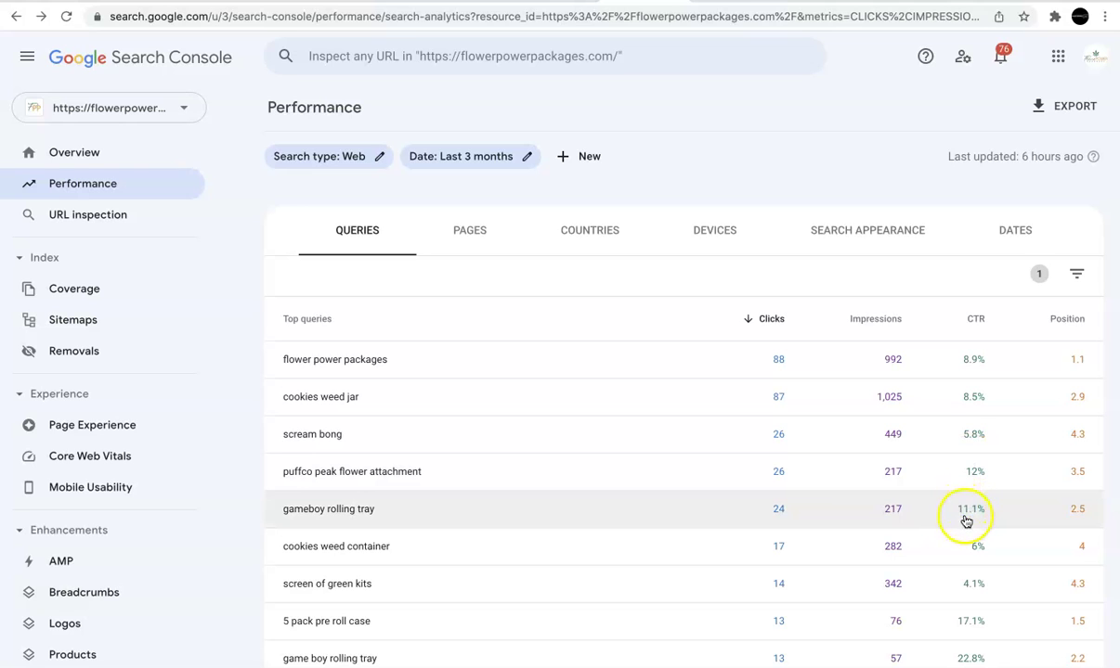
pyautogui.click(975, 318)
pyautogui.click(976, 320)
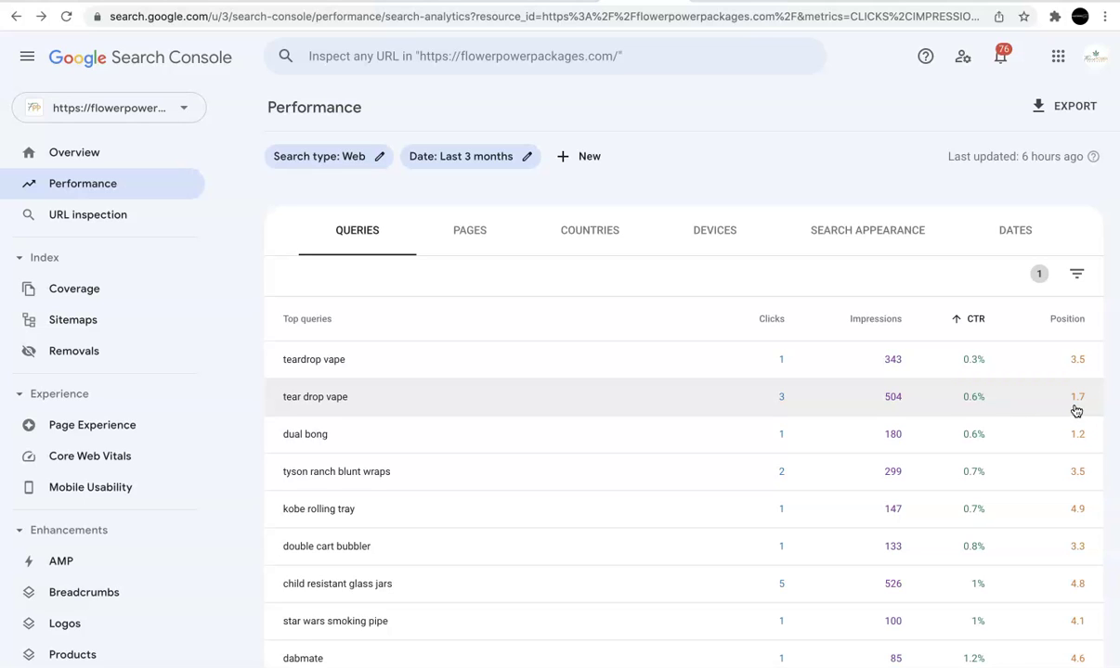
pyautogui.click(1073, 320)
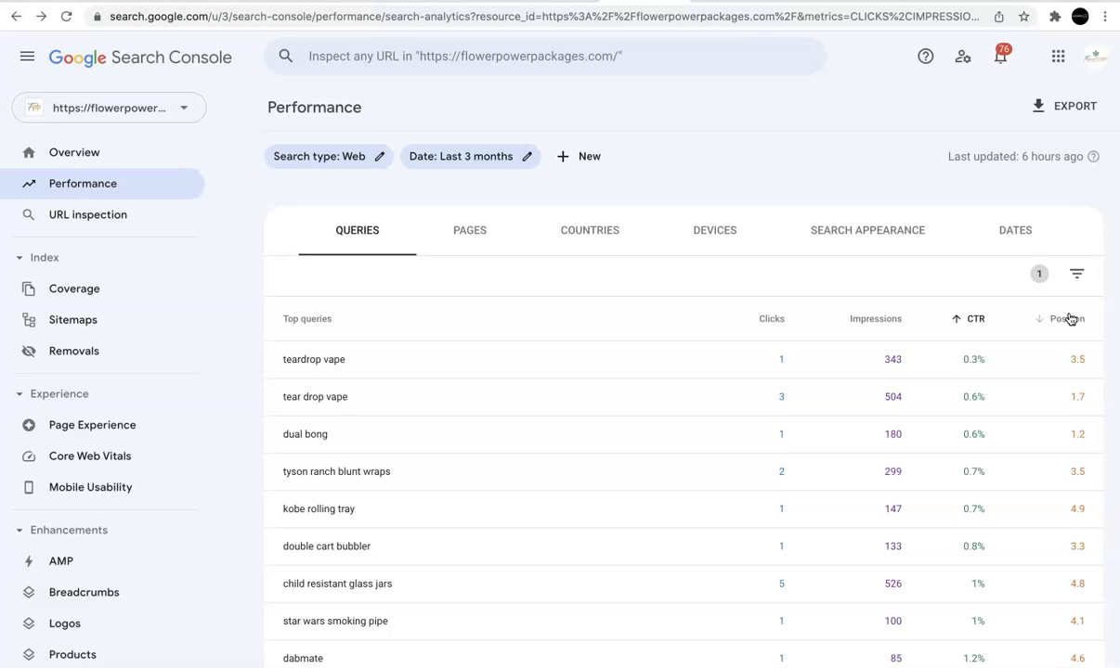
# - Search Google for 'tear drop vape' in a new tab
pyautogui.click(804, 26)
pyautogui.click(487, 300)
pyautogui.write('tear drop vape')
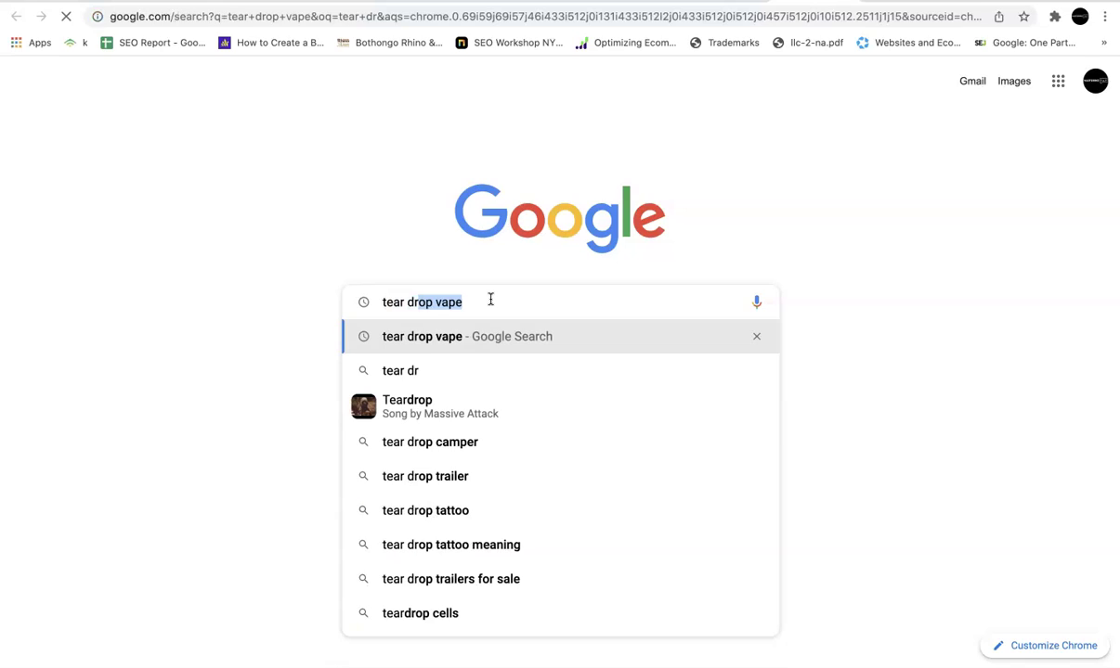
pyautogui.scroll(-5, 223, 403)
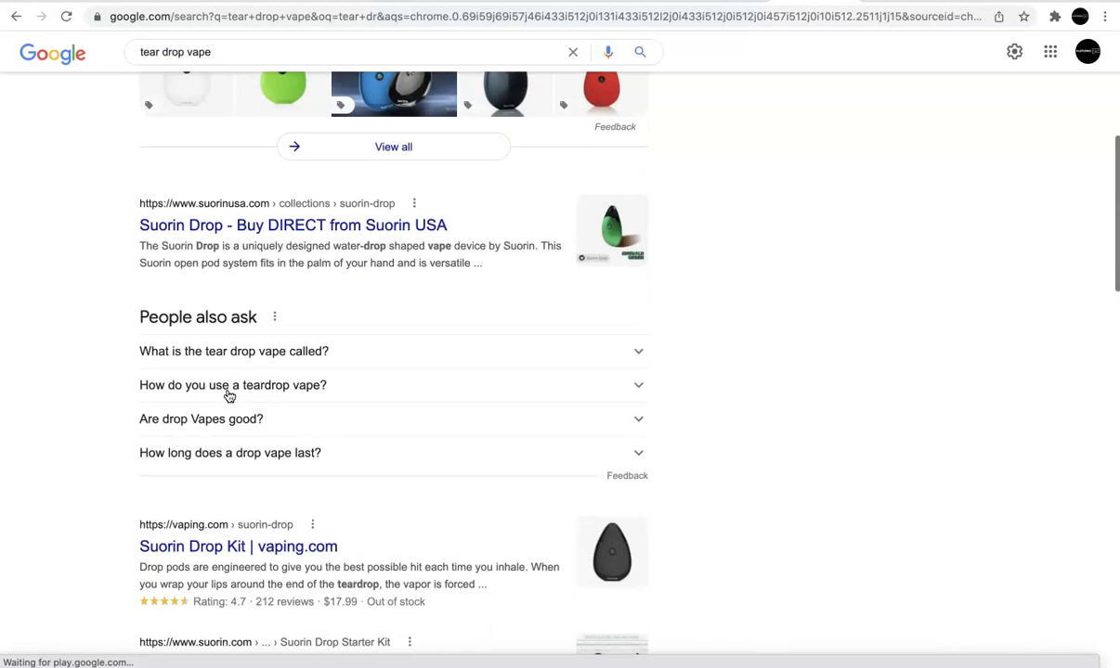
# - Find 'flowerp' on the results and go to page 2, where the Suorin Drop Vape listing appears
pyautogui.hotkey('ctrl', 'f')
pyautogui.write('flowerpower')
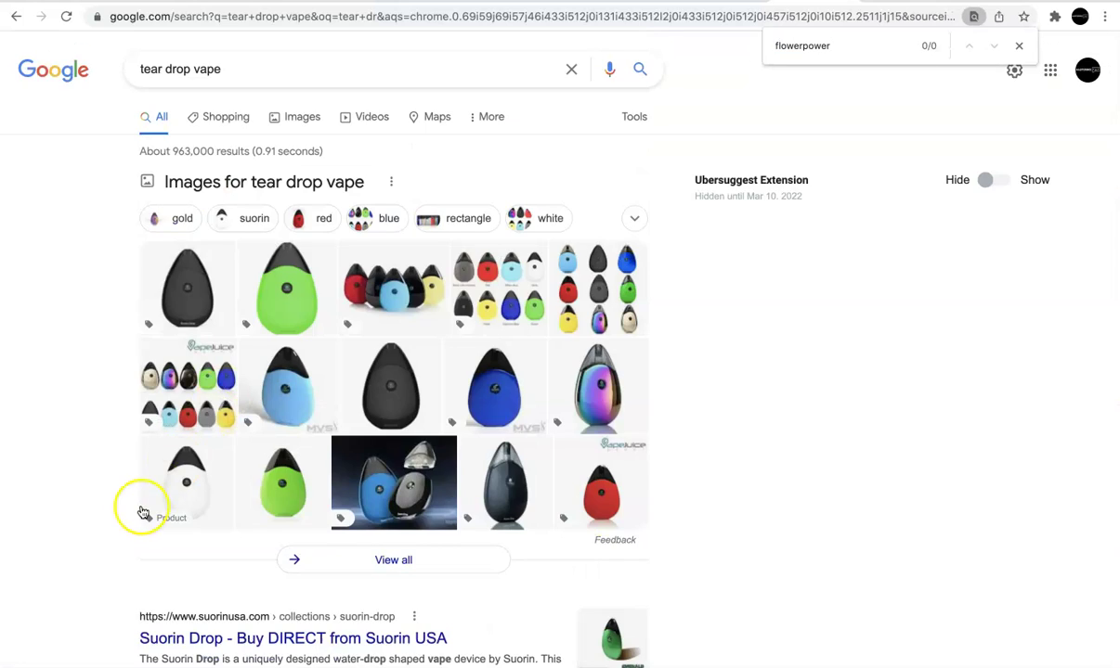
pyautogui.scroll(-20, 141, 514)
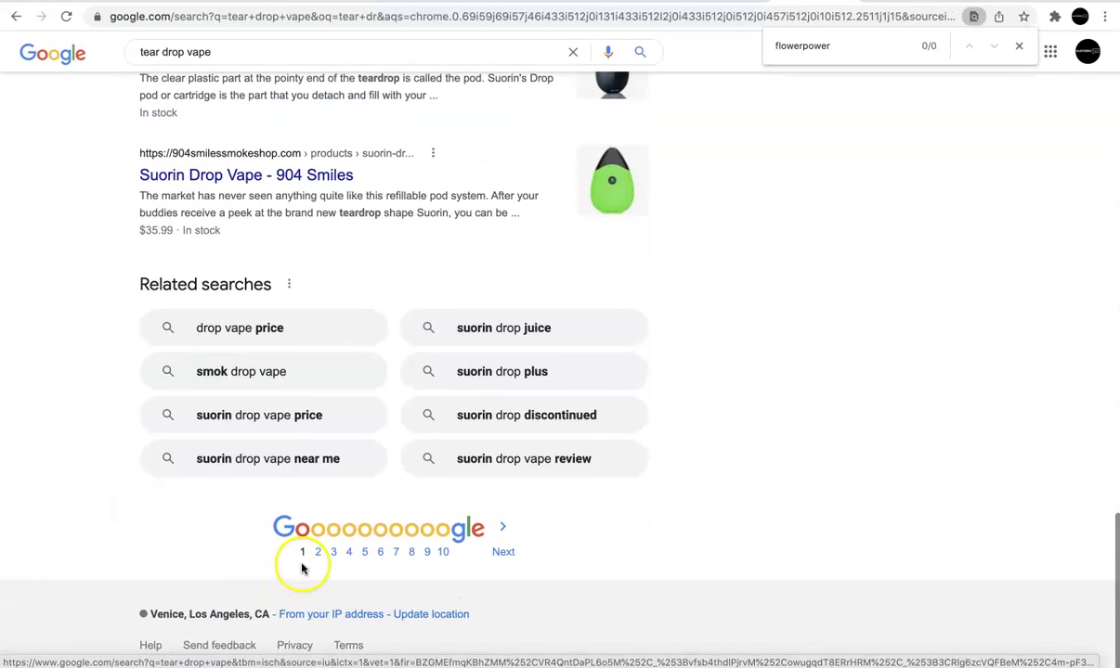
pyautogui.click(315, 555)
pyautogui.press('BackSpace')
pyautogui.press('BackSpace')
pyautogui.press('BackSpace')
pyautogui.press('BackSpace')
pyautogui.press('BackSpace')
pyautogui.press('BackSpace')
pyautogui.press('BackSpace')
pyautogui.write('erp')
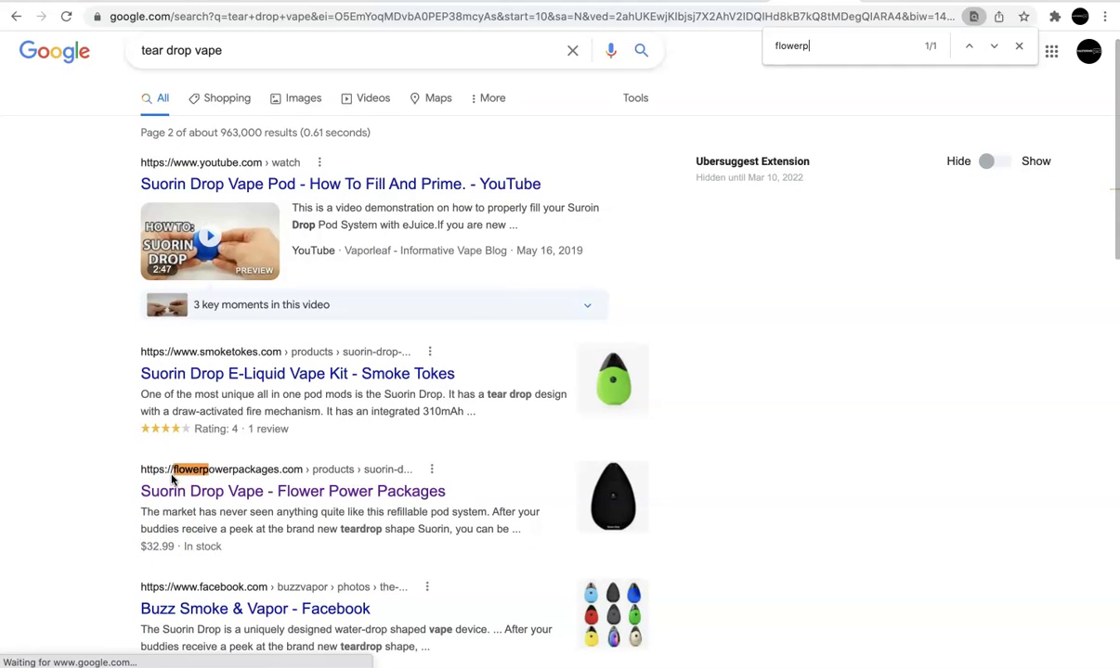
pyautogui.click(108, 481)
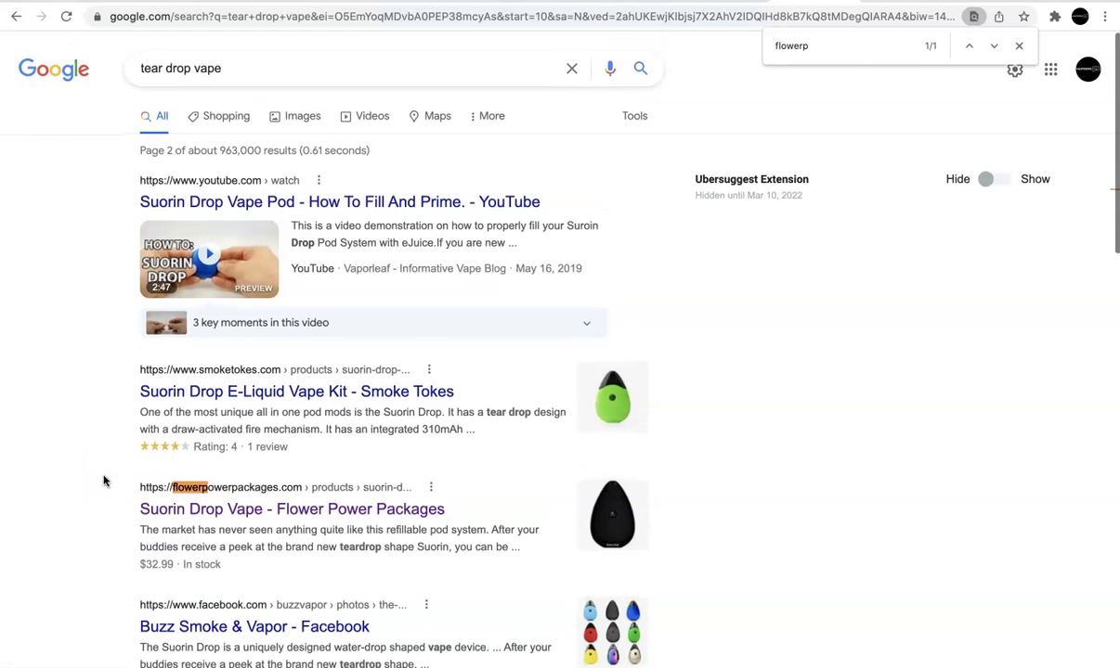
pyautogui.click(270, 488)
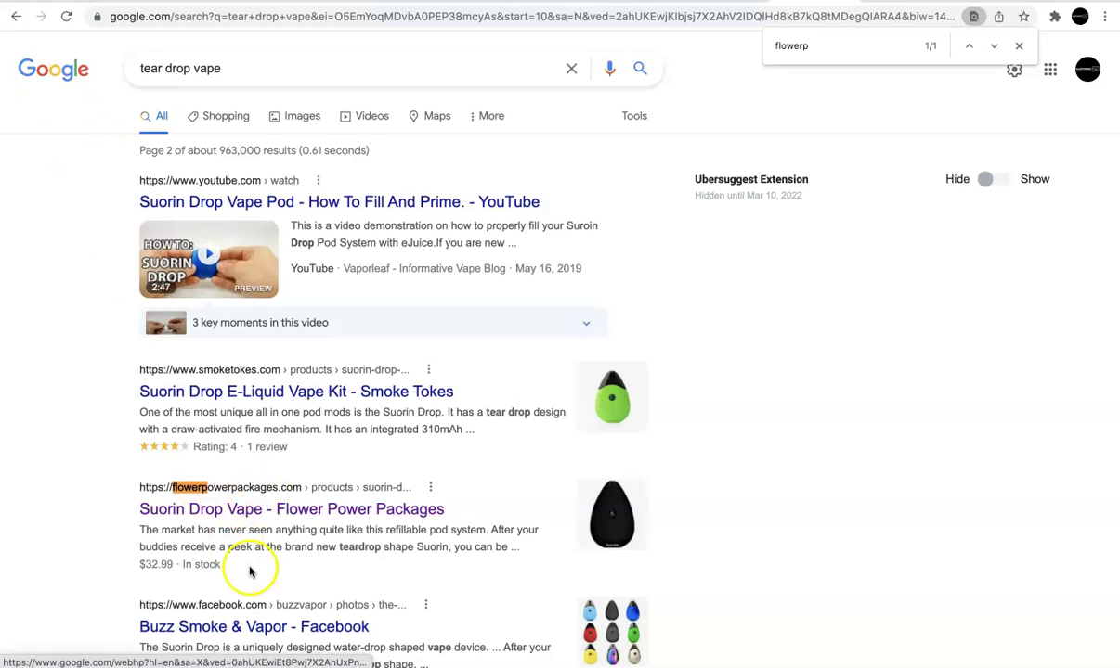
# - Return to the first results page and inspect the tear drop vape image results
pyautogui.click(12, 17)
pyautogui.scroll(20, 368, 146)
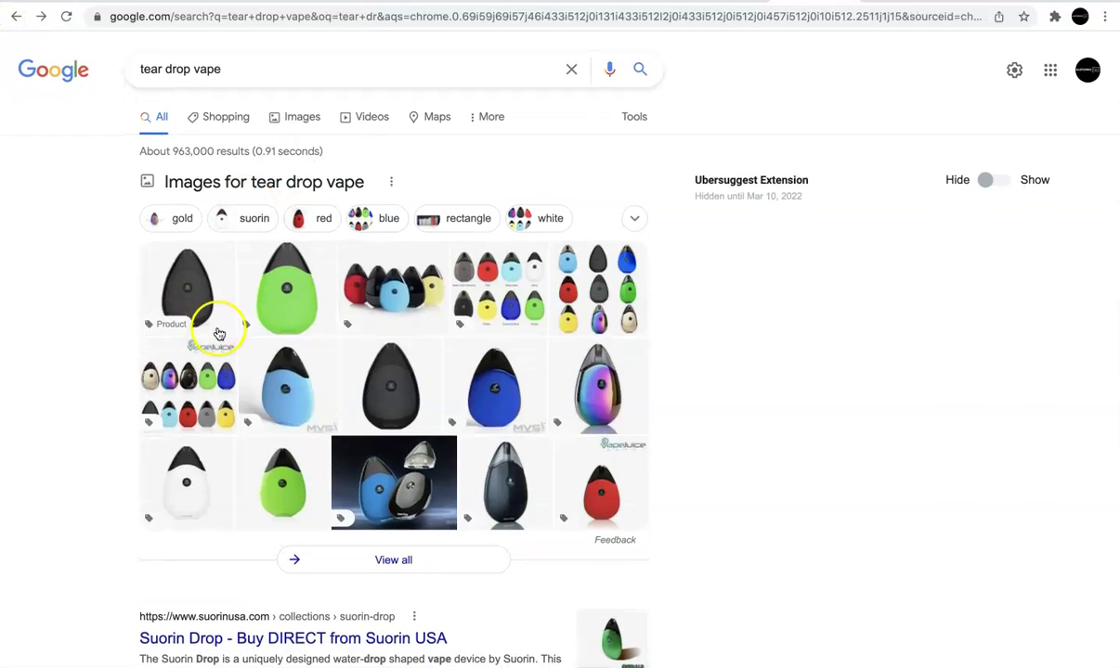
pyautogui.click(466, 390)
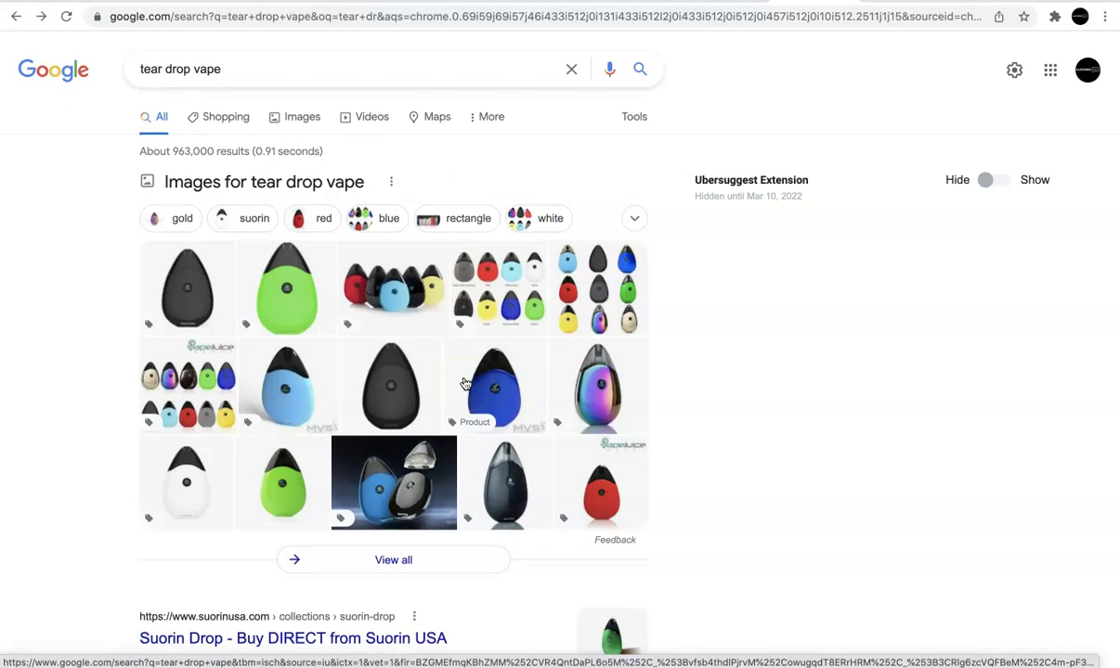
pyautogui.moveTo(466, 383); pyautogui.dragTo(302, 303)
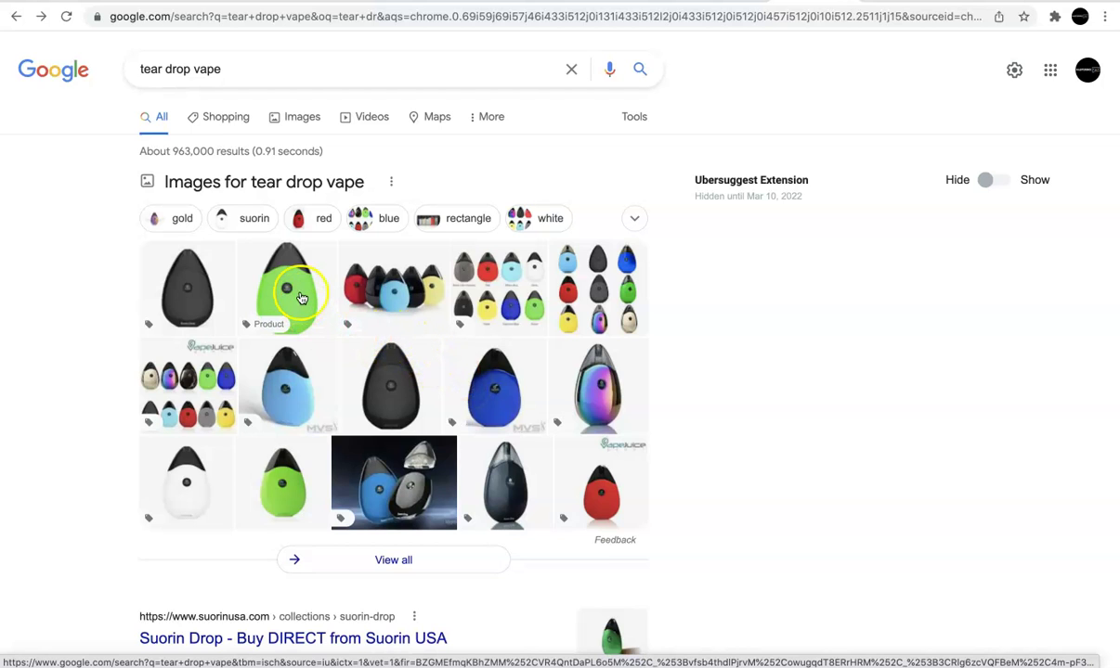
# - Scroll through the results, then return to the Search Console queries report
pyautogui.scroll(-5, 536, 417)
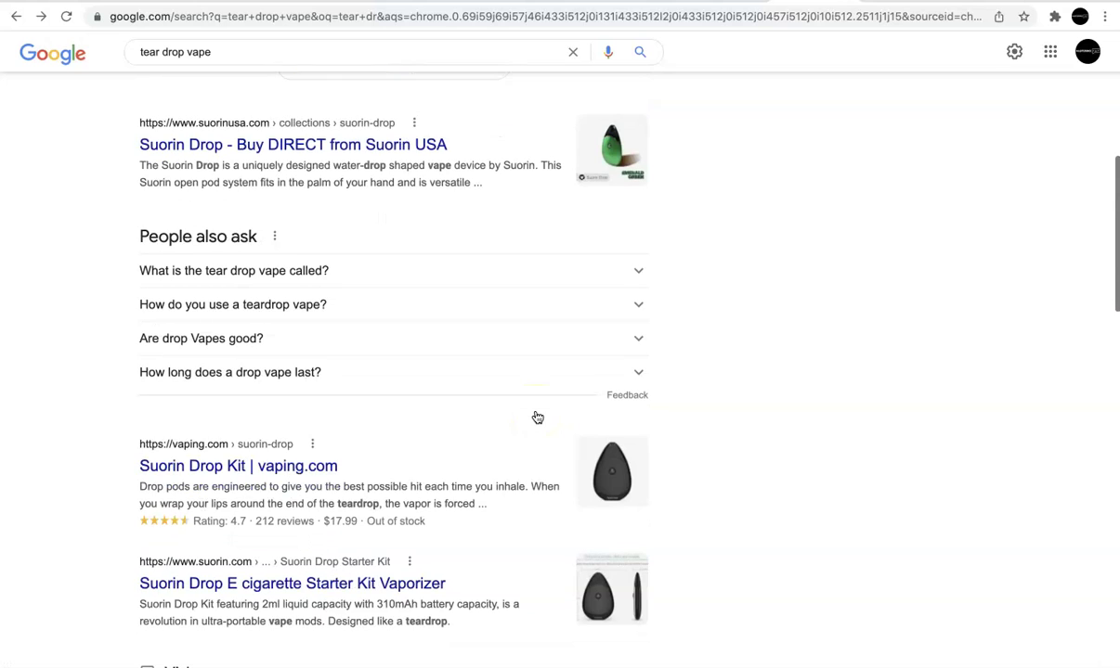
pyautogui.scroll(-1, 399, 323)
pyautogui.scroll(-3, 400, 325)
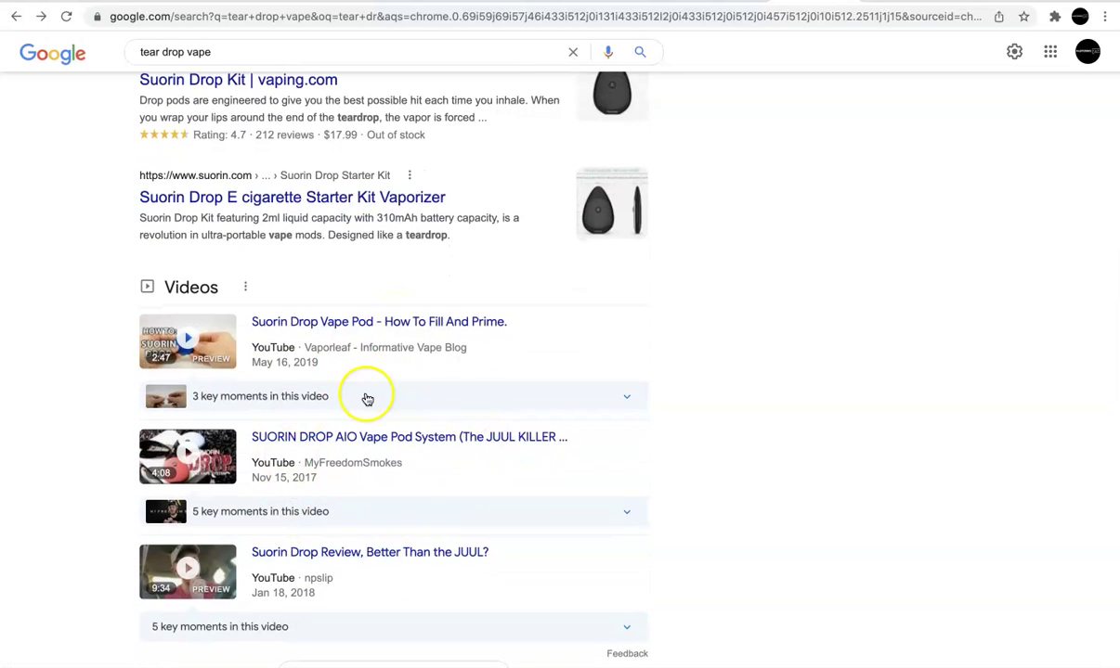
pyautogui.scroll(-3, 368, 400)
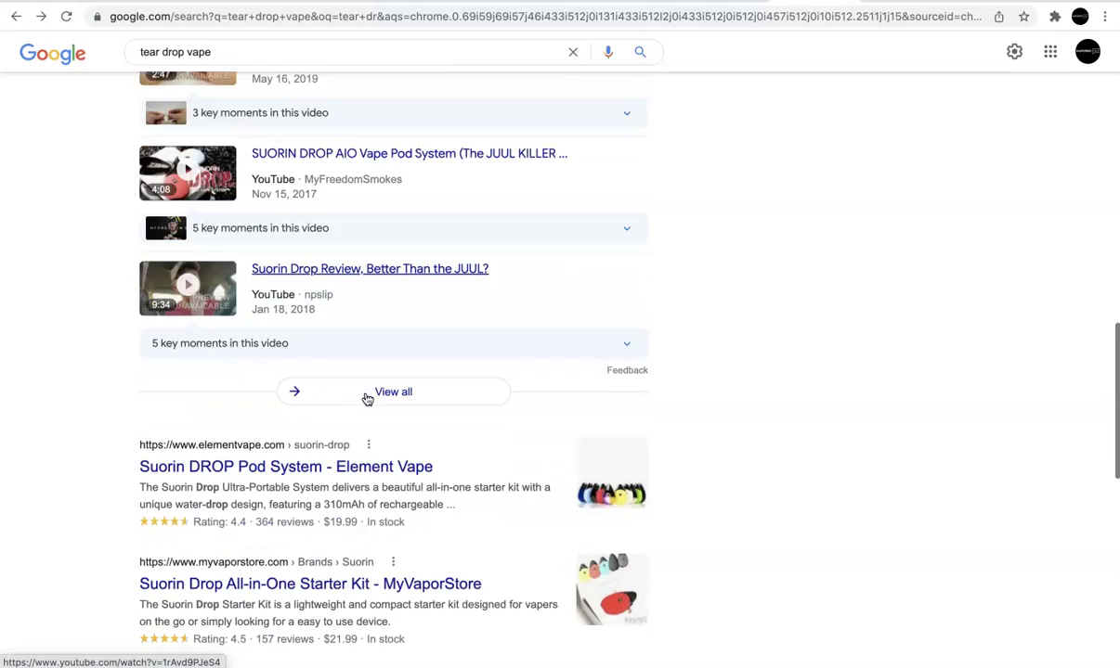
pyautogui.scroll(-1, 367, 399)
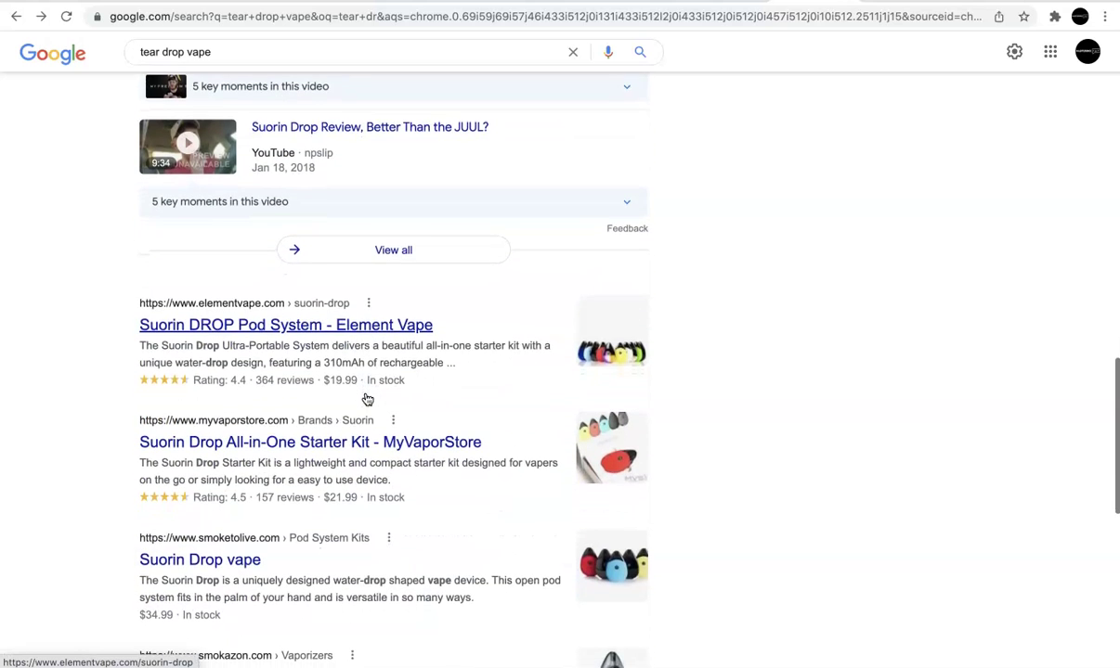
pyautogui.scroll(-2, 368, 400)
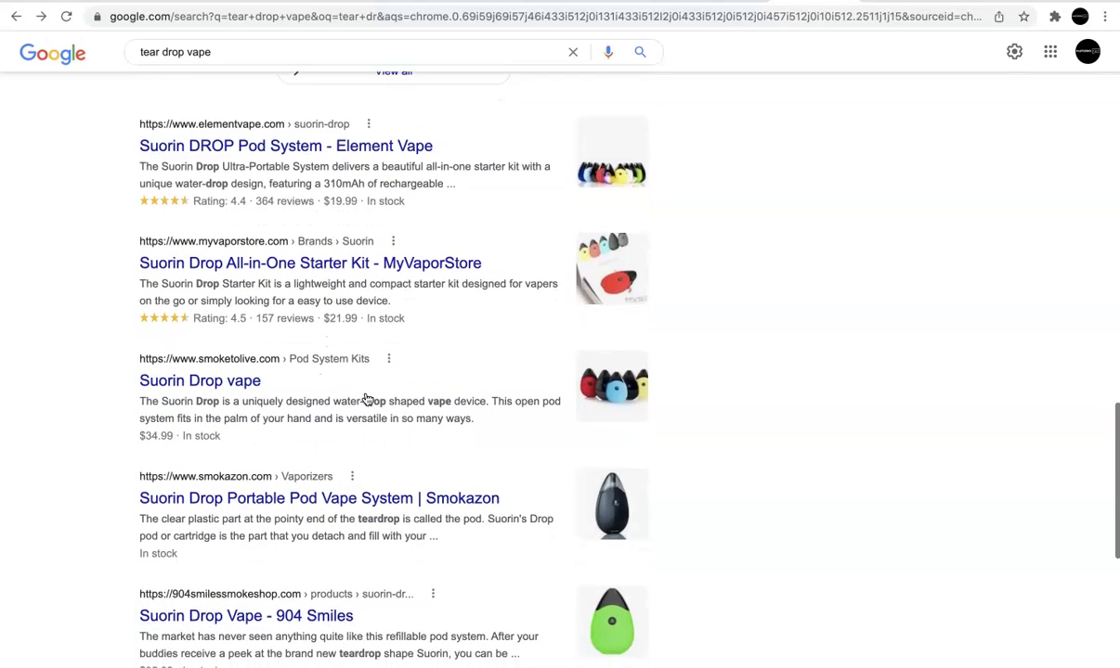
pyautogui.scroll(-2, 368, 399)
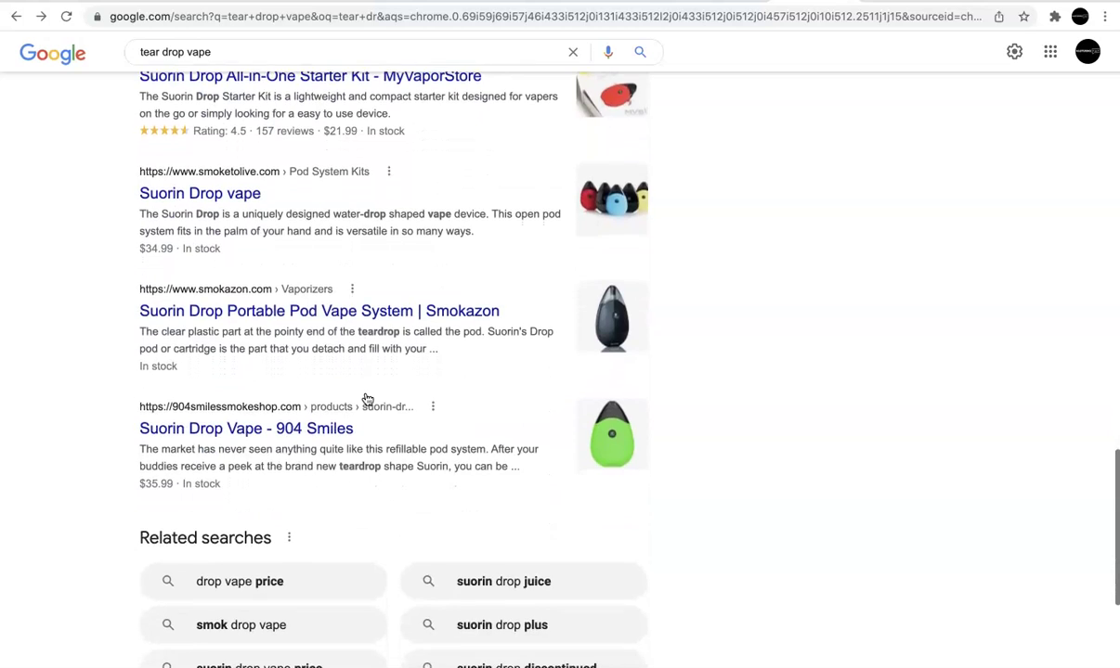
pyautogui.scroll(15, 367, 399)
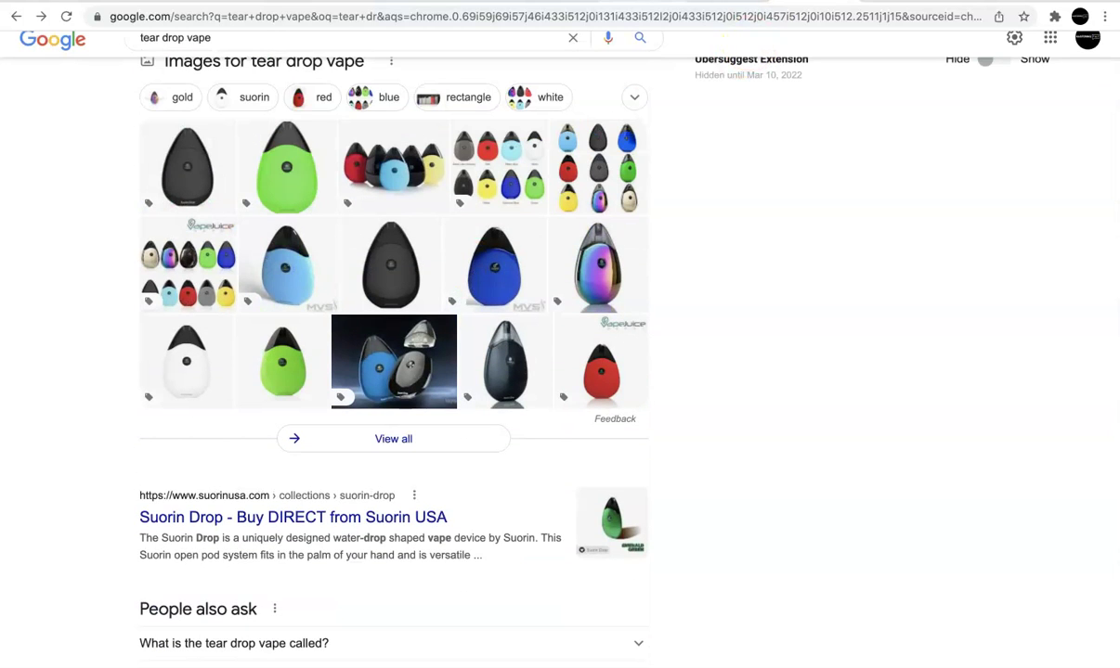
pyautogui.hotkey('ctrl', 'Tab')
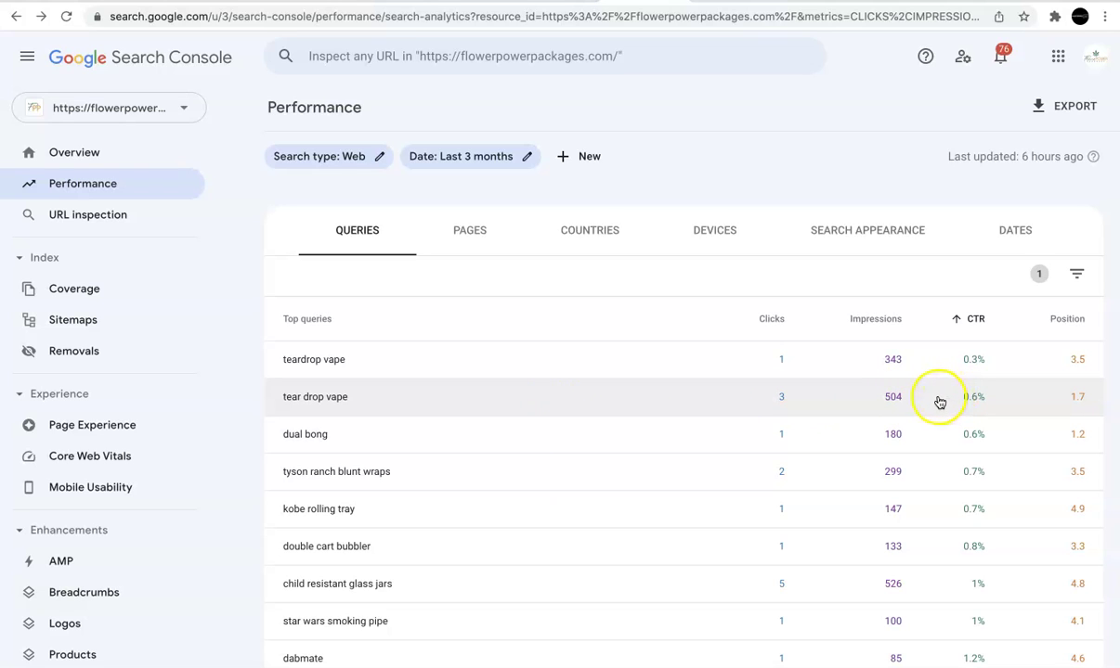
# - Filter the report to the 'tear drop vape' query and list the pages ranking for it
pyautogui.click(710, 397)
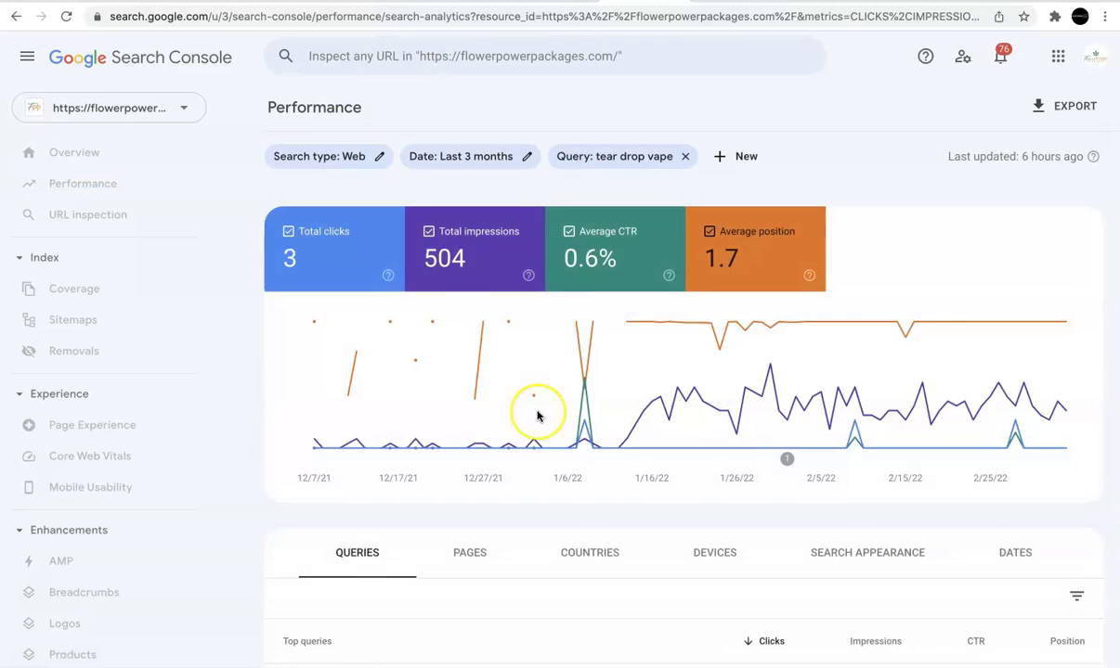
pyautogui.scroll(-1, 537, 417)
pyautogui.scroll(-1, 537, 417)
pyautogui.click(467, 427)
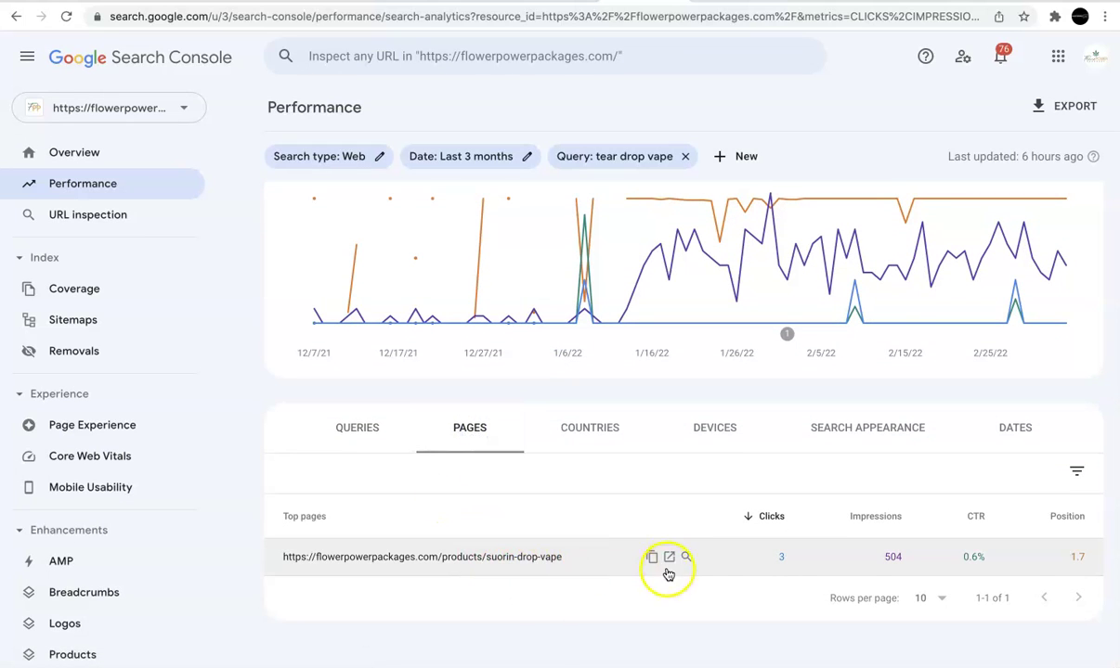
# - Open the suorin-drop-vape product page on the storefront and select the Green variant
pyautogui.click(669, 557)
pyautogui.click(792, 459)
pyautogui.scroll(-3, 798, 463)
pyautogui.scroll(-2, 803, 465)
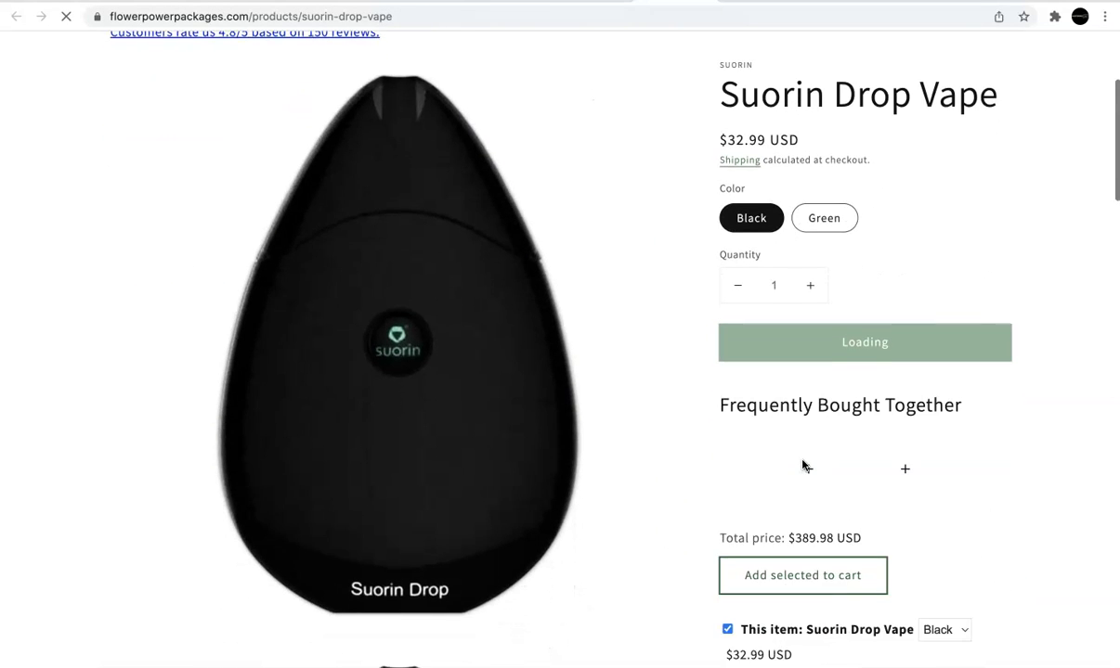
pyautogui.scroll(2, 803, 465)
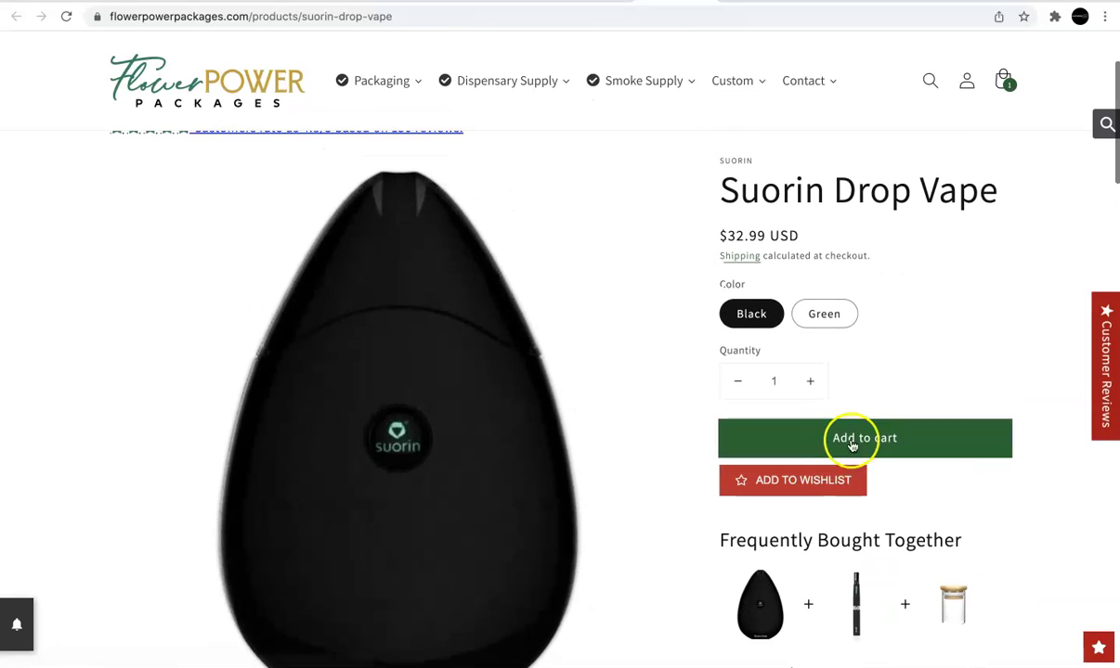
pyautogui.click(817, 316)
# - Read through the product description, then return to the Shopify admin product editor
pyautogui.scroll(-2, 817, 312)
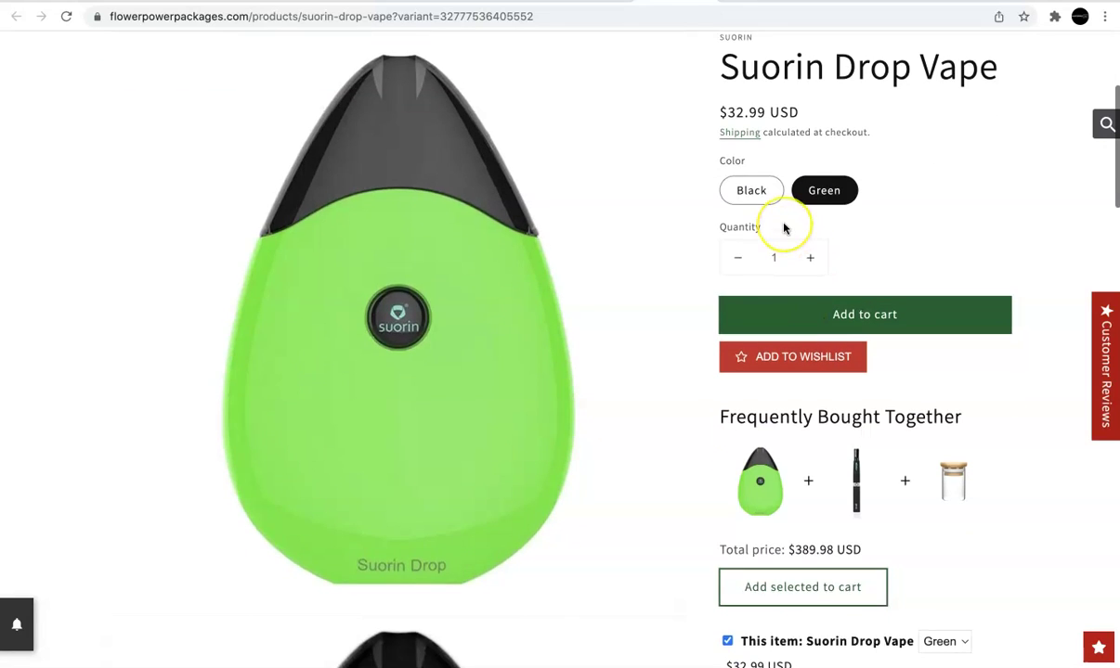
pyautogui.scroll(-3, 782, 229)
pyautogui.scroll(-5, 783, 228)
pyautogui.scroll(5, 783, 228)
pyautogui.scroll(-4, 783, 228)
pyautogui.scroll(-5, 782, 228)
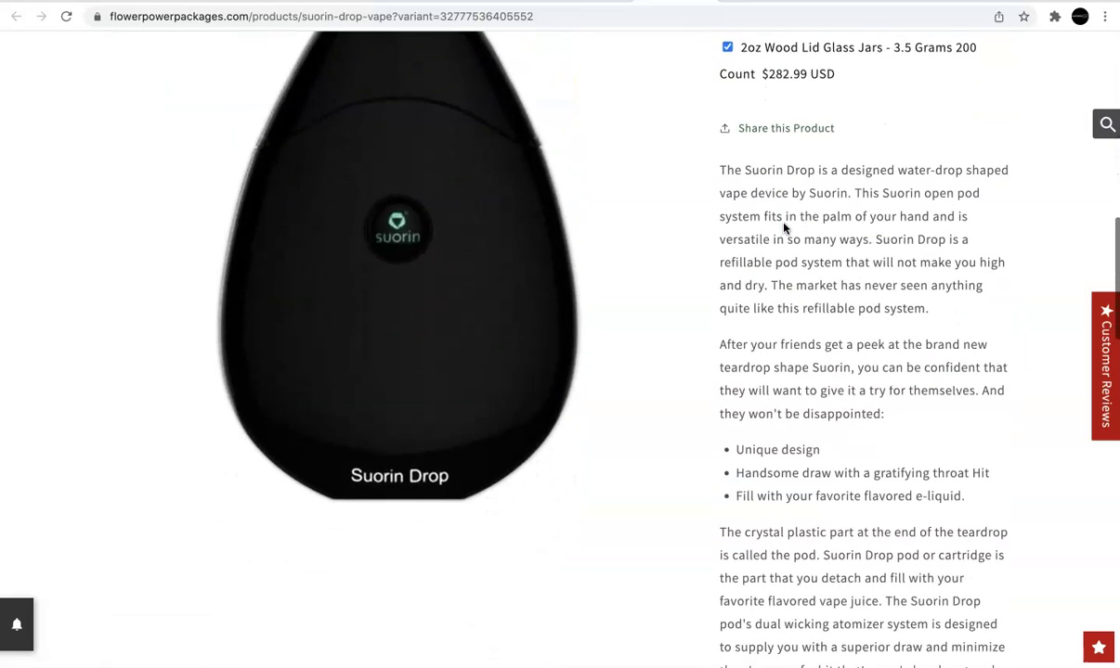
pyautogui.scroll(-7, 783, 228)
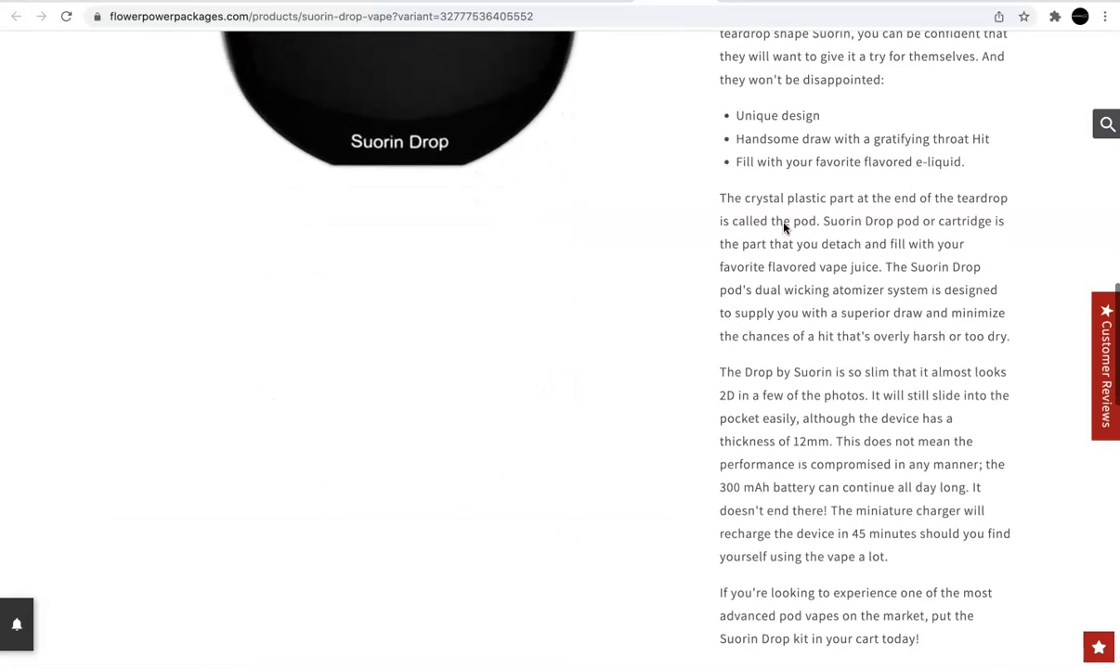
pyautogui.scroll(-2, 783, 228)
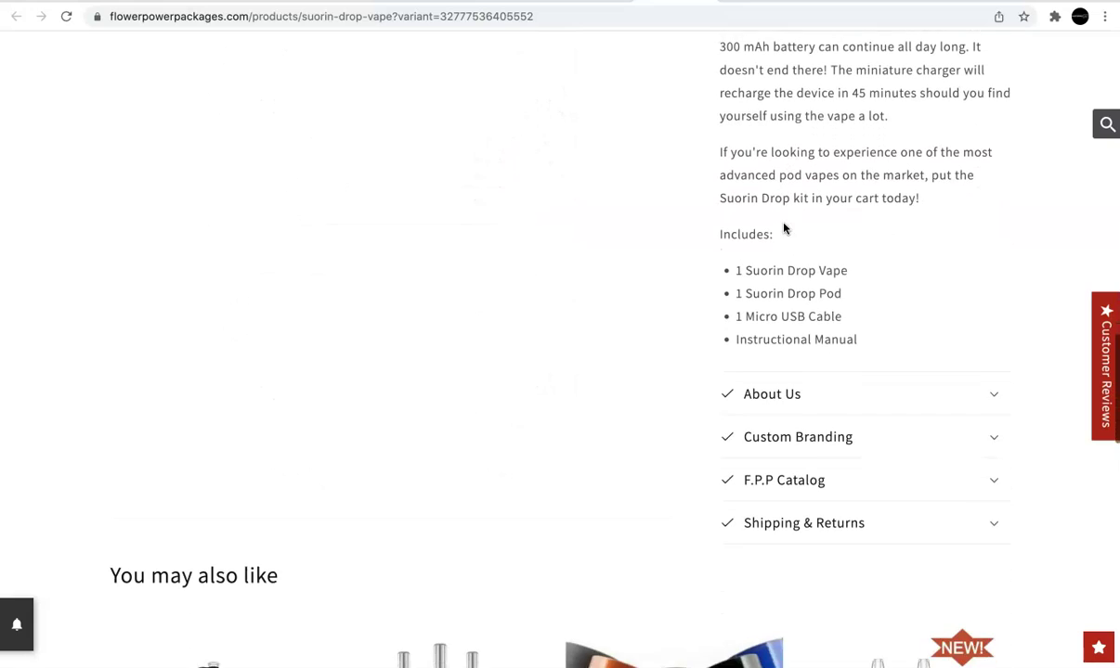
pyautogui.scroll(2, 782, 228)
pyautogui.scroll(4, 782, 228)
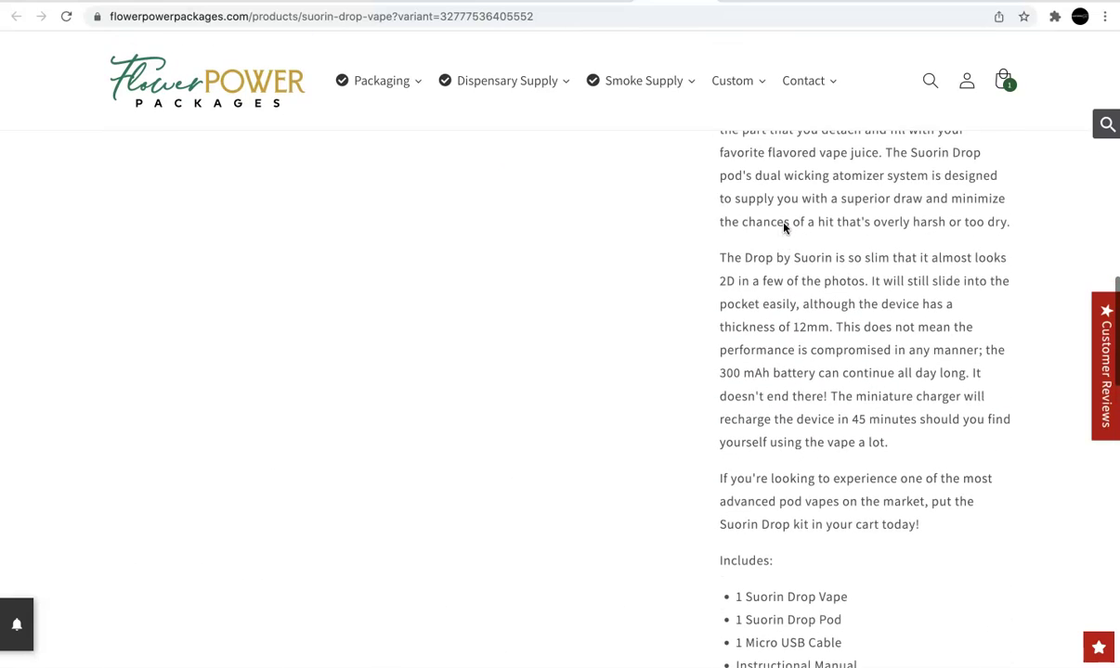
pyautogui.scroll(6, 783, 228)
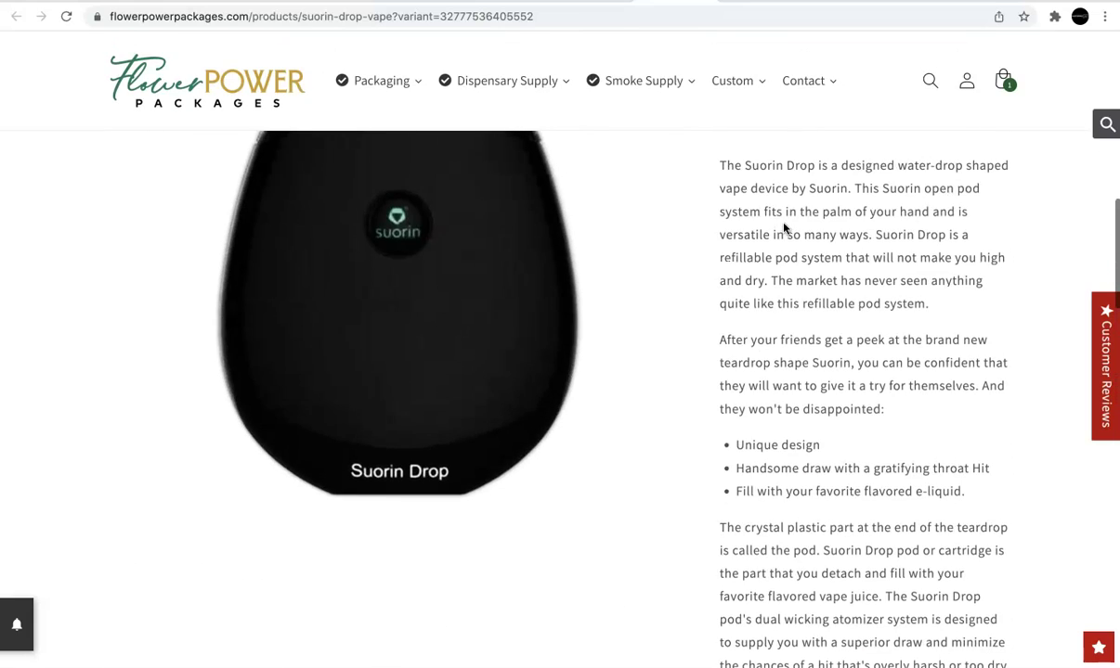
pyautogui.scroll(1, 783, 229)
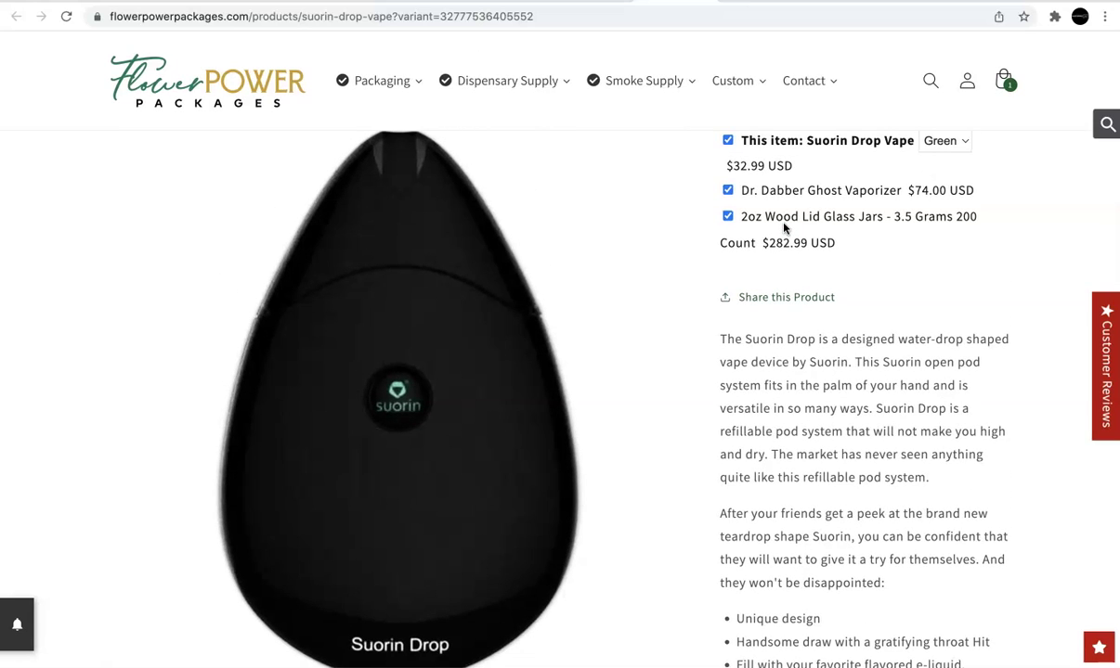
pyautogui.scroll(3, 783, 228)
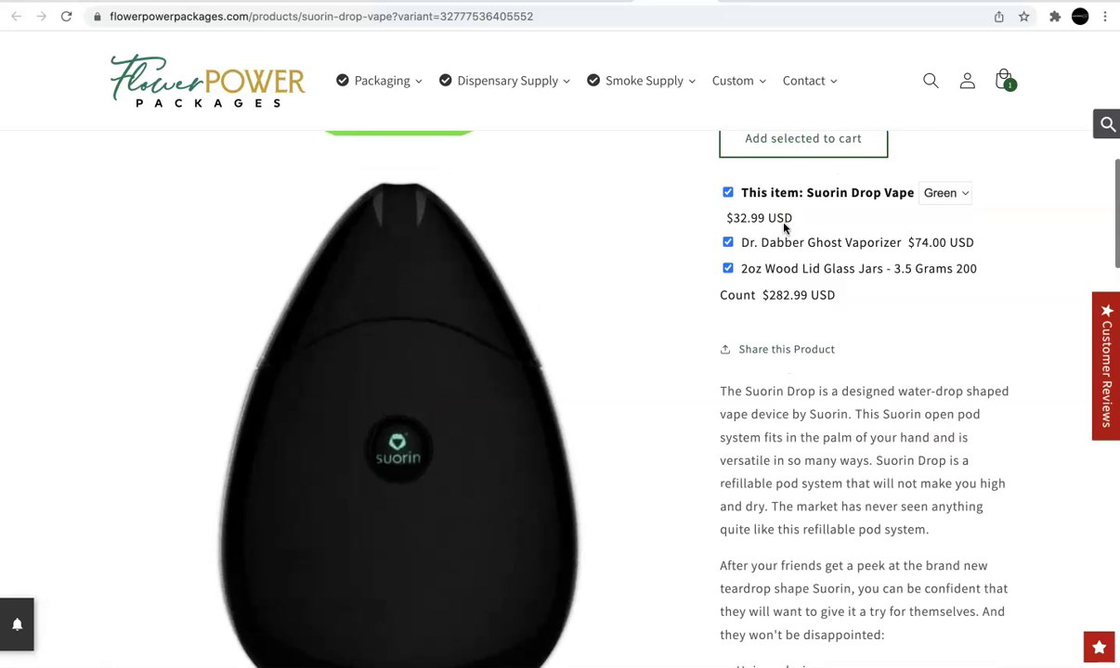
pyautogui.click(816, 158)
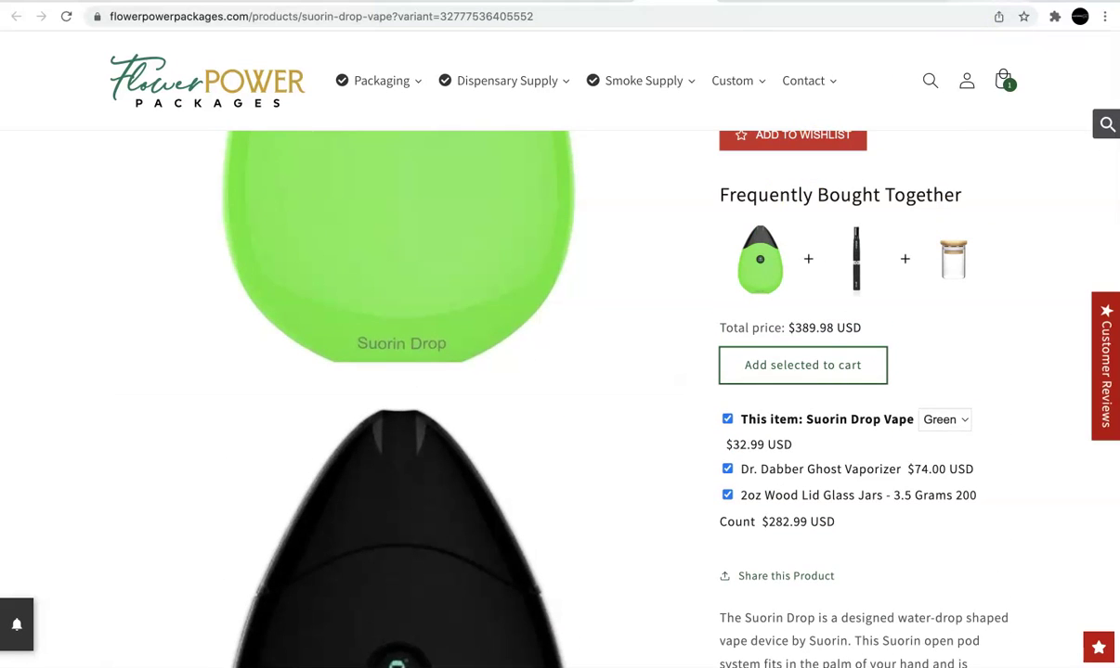
pyautogui.hotkey('ctrl', 'Tab')
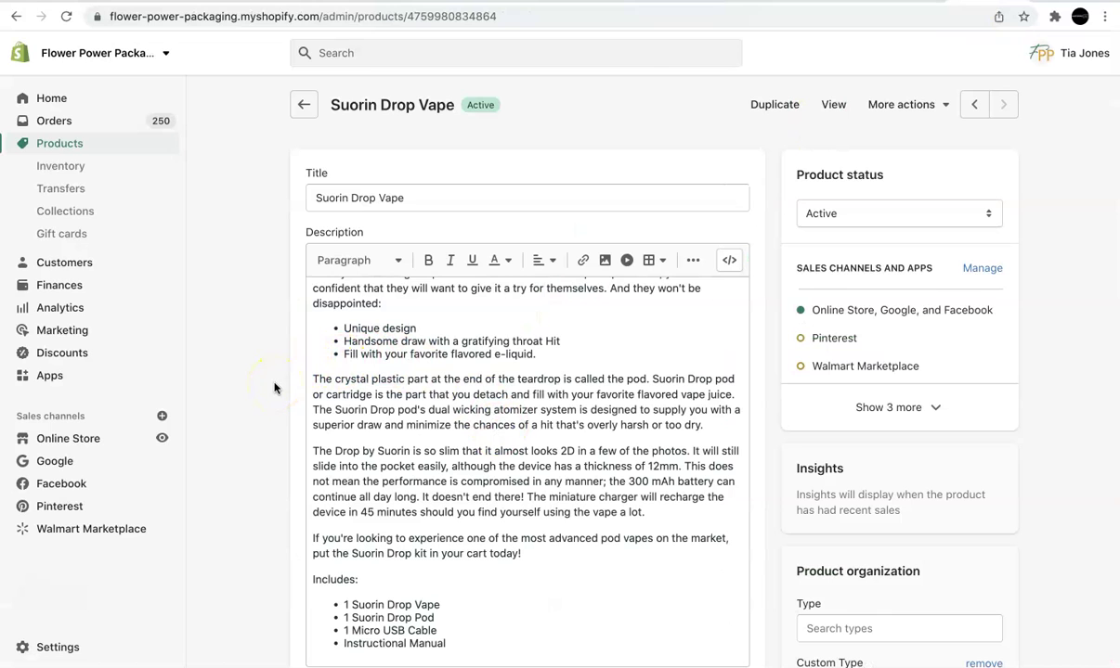
# - Review the Suorin Drop Vape description and select its title text in the Shopify editor
pyautogui.scroll(3, 482, 360)
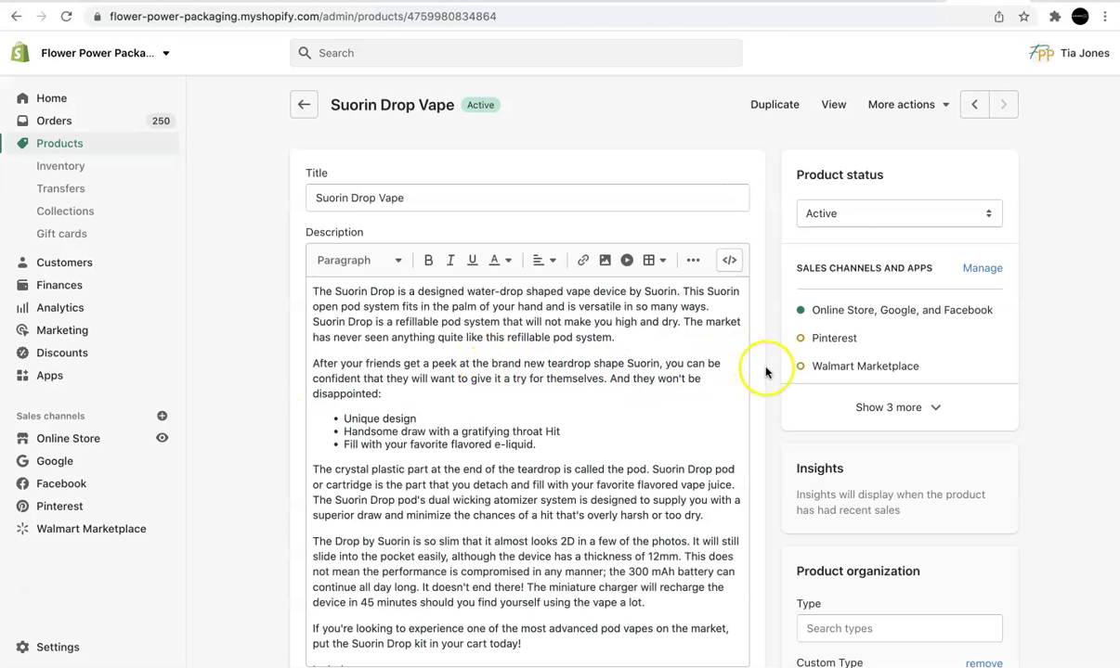
pyautogui.scroll(-1, 762, 385)
pyautogui.scroll(-2, 761, 388)
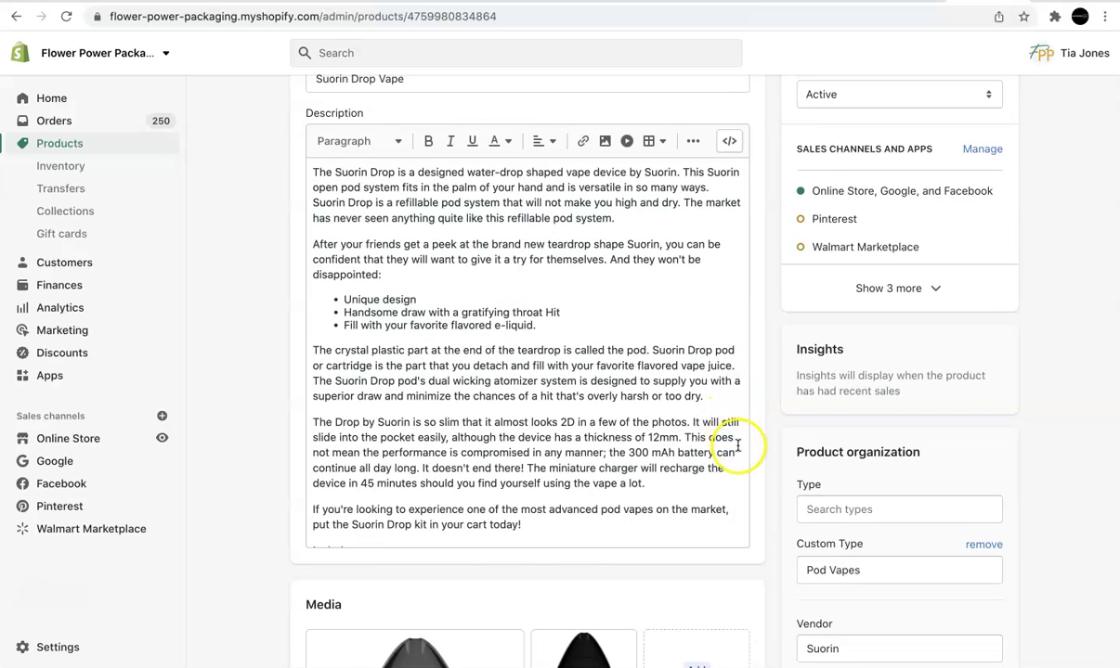
pyautogui.scroll(3, 733, 442)
pyautogui.moveTo(429, 204); pyautogui.dragTo(280, 208)
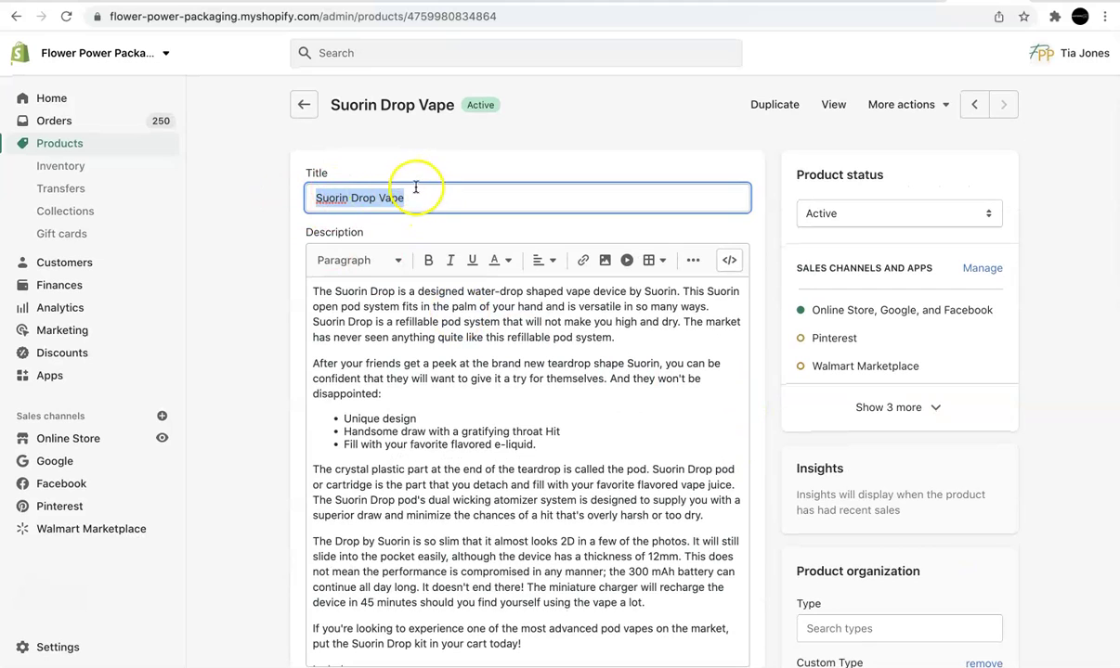
pyautogui.scroll(-1, 399, 376)
pyautogui.scroll(-2, 279, 425)
pyautogui.scroll(-1, 429, 322)
pyautogui.scroll(-1, 430, 322)
pyautogui.scroll(2, 430, 322)
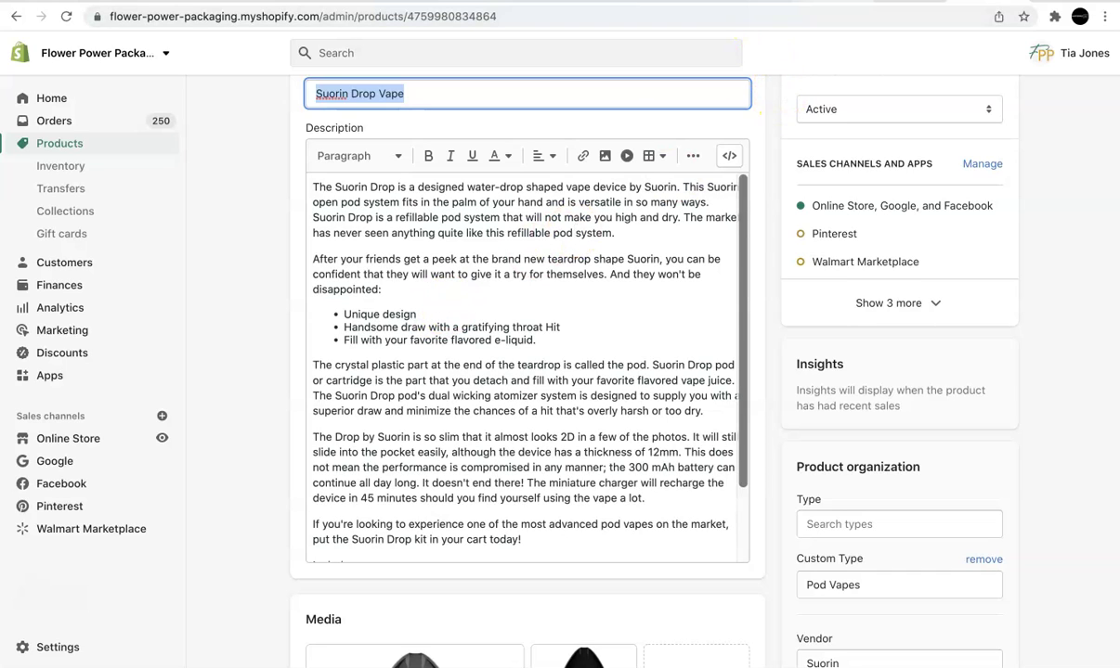
# - Expand and select 'What is the tear drop vape called?' under People also ask, then return to Search Console
pyautogui.click(854, 2)
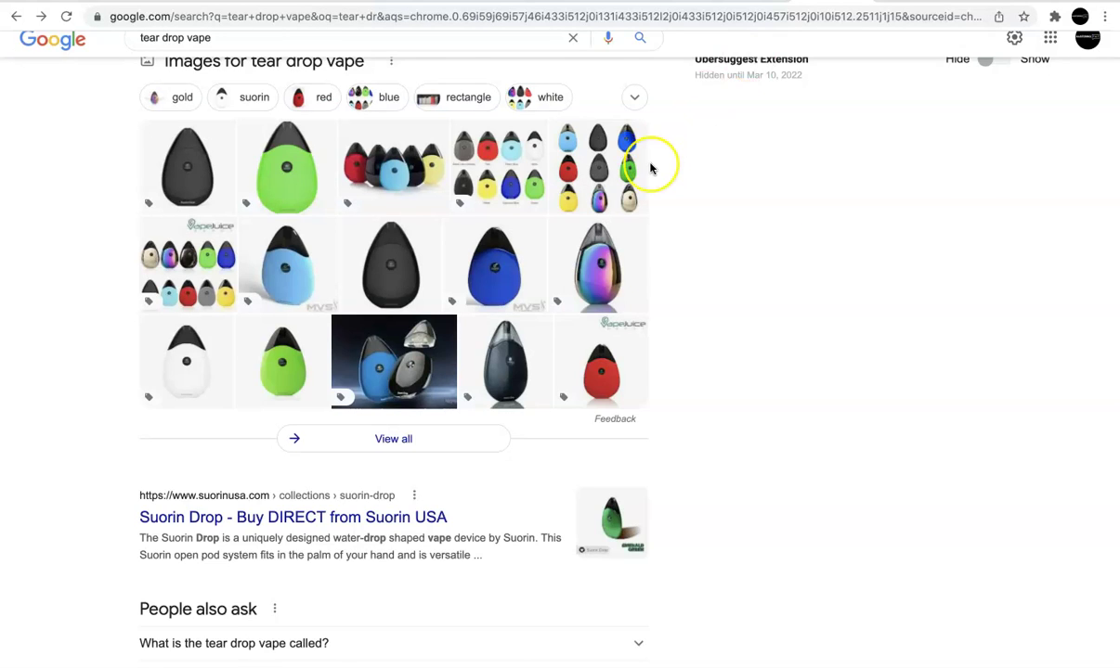
pyautogui.scroll(2, 650, 168)
pyautogui.scroll(-4, 650, 168)
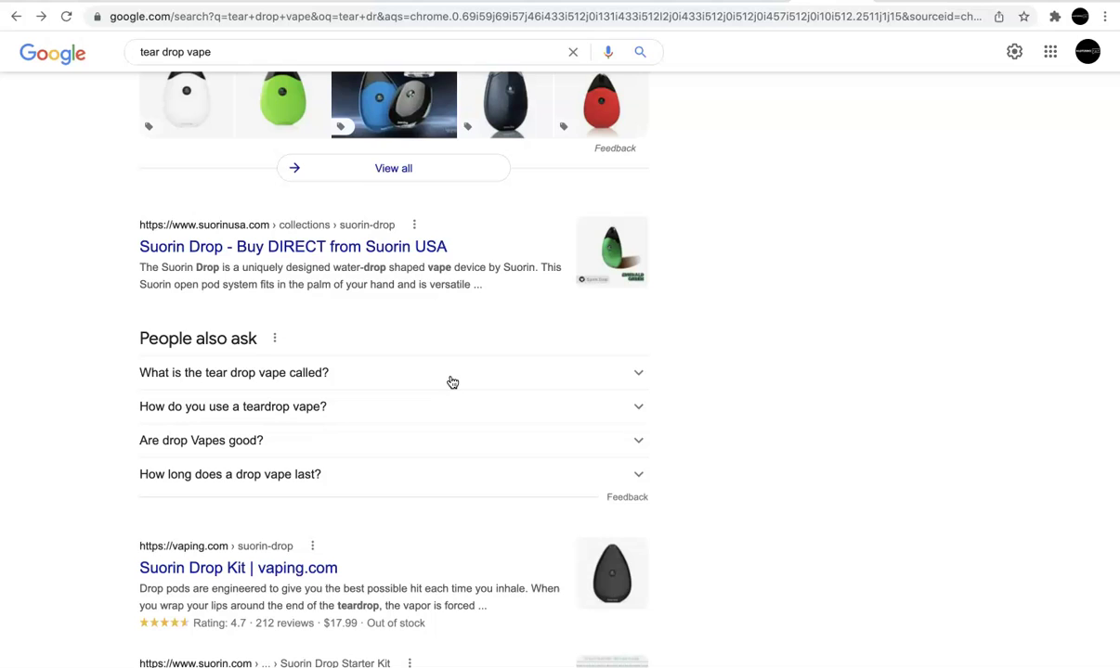
pyautogui.click(640, 372)
pyautogui.moveTo(332, 373); pyautogui.dragTo(144, 382)
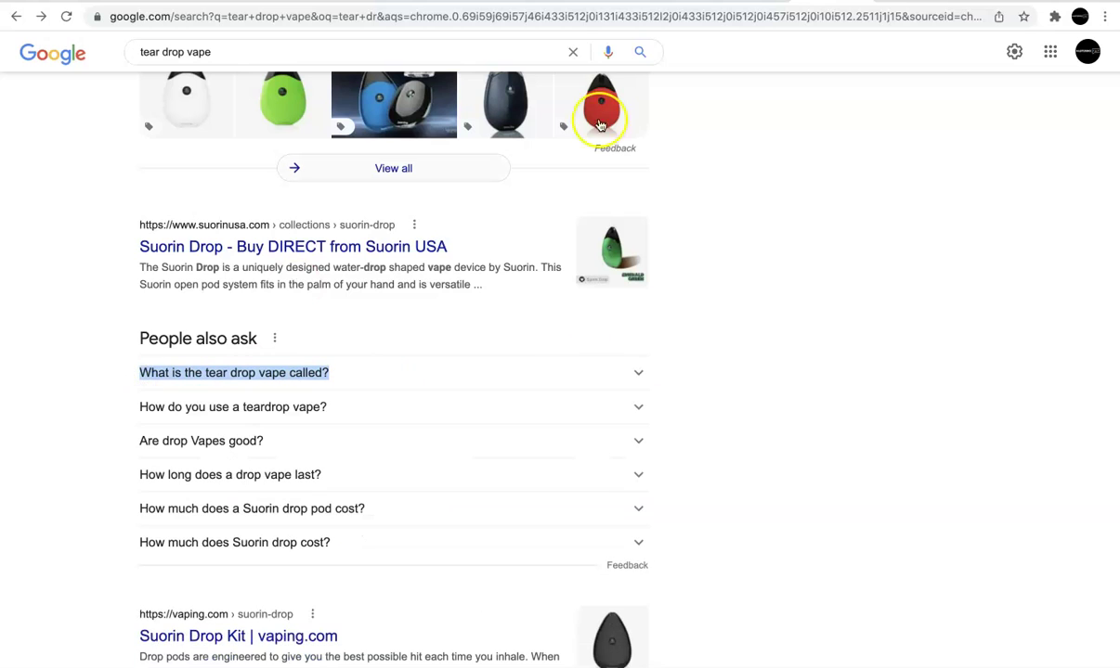
pyautogui.hotkey('ctrl', 'Tab')
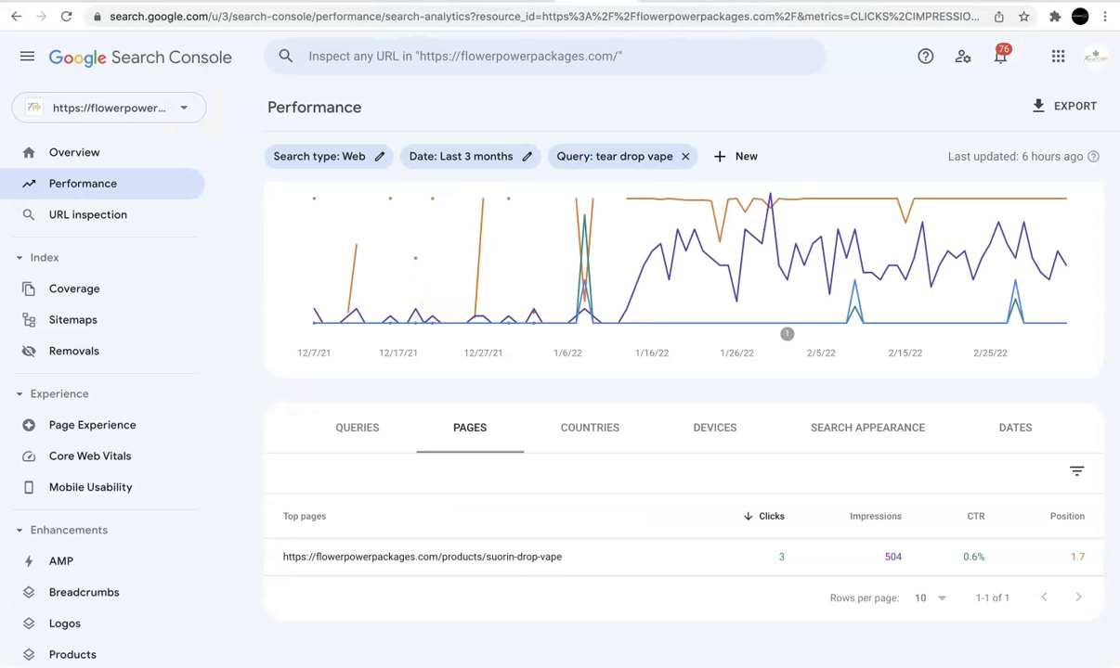
# - Insert 'What is the tear drop vape called?' above the first description paragraph as a Heading 2
pyautogui.hotkey('ctrl', 'Tab')
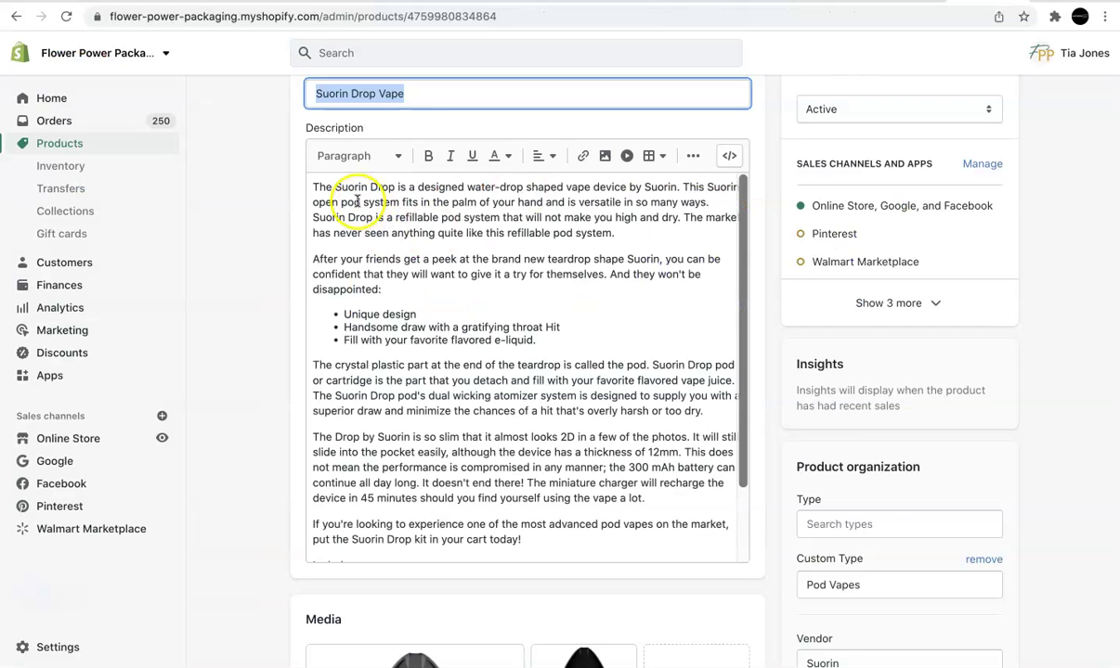
pyautogui.scroll(2, 313, 241)
pyautogui.click(311, 292)
pyautogui.press('Return')
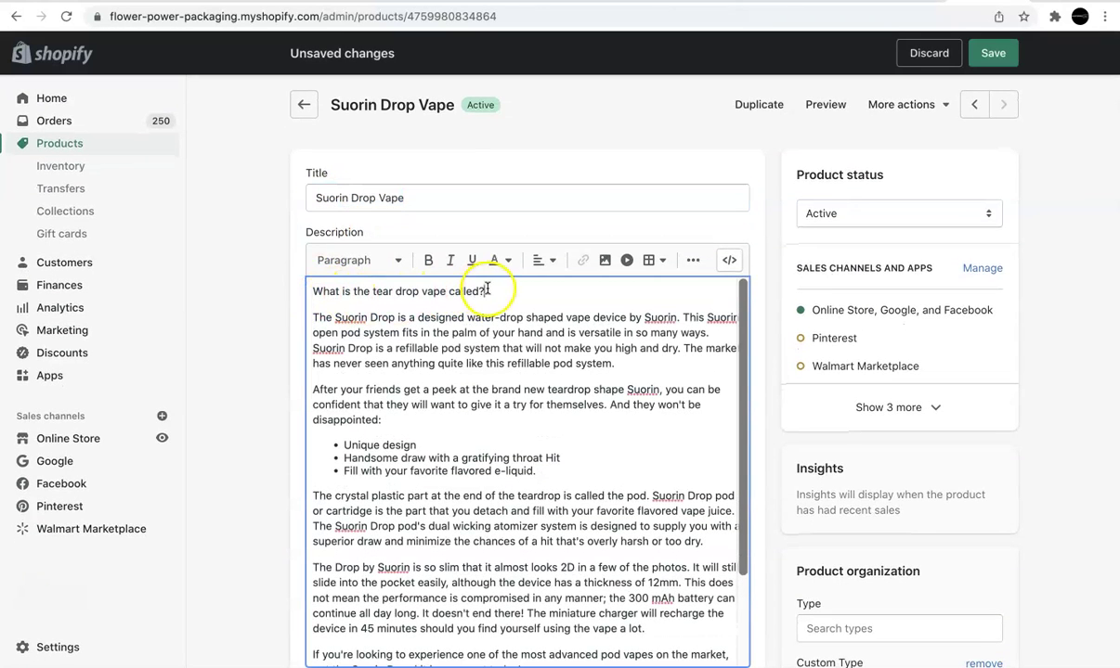
pyautogui.moveTo(483, 291); pyautogui.dragTo(293, 289)
pyautogui.click(395, 260)
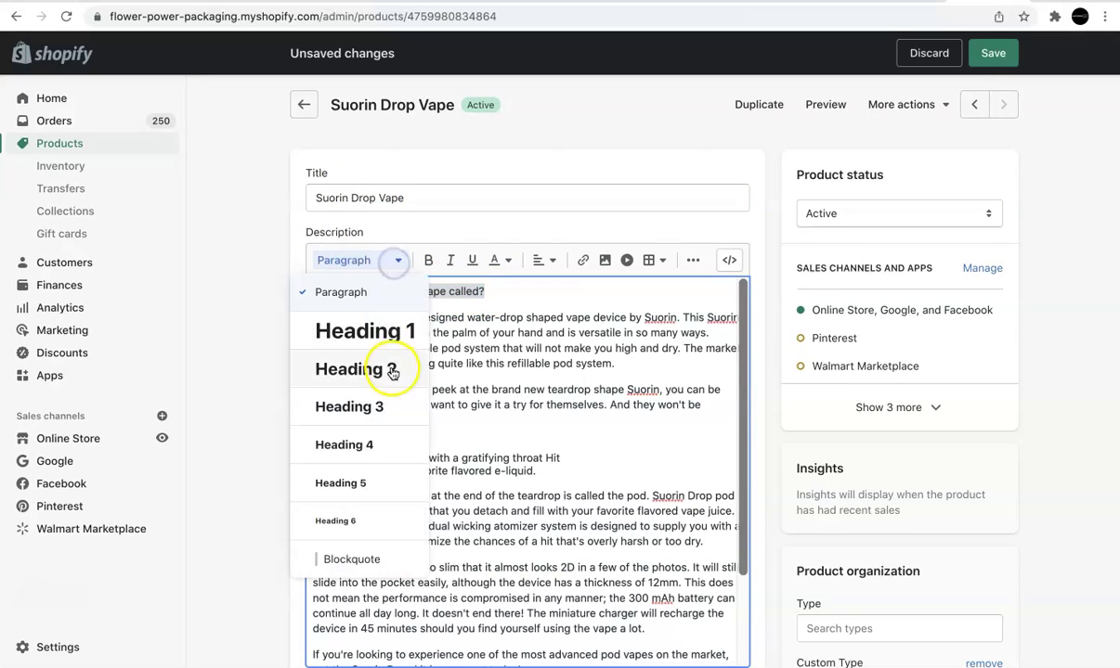
pyautogui.click(391, 365)
pyautogui.click(533, 331)
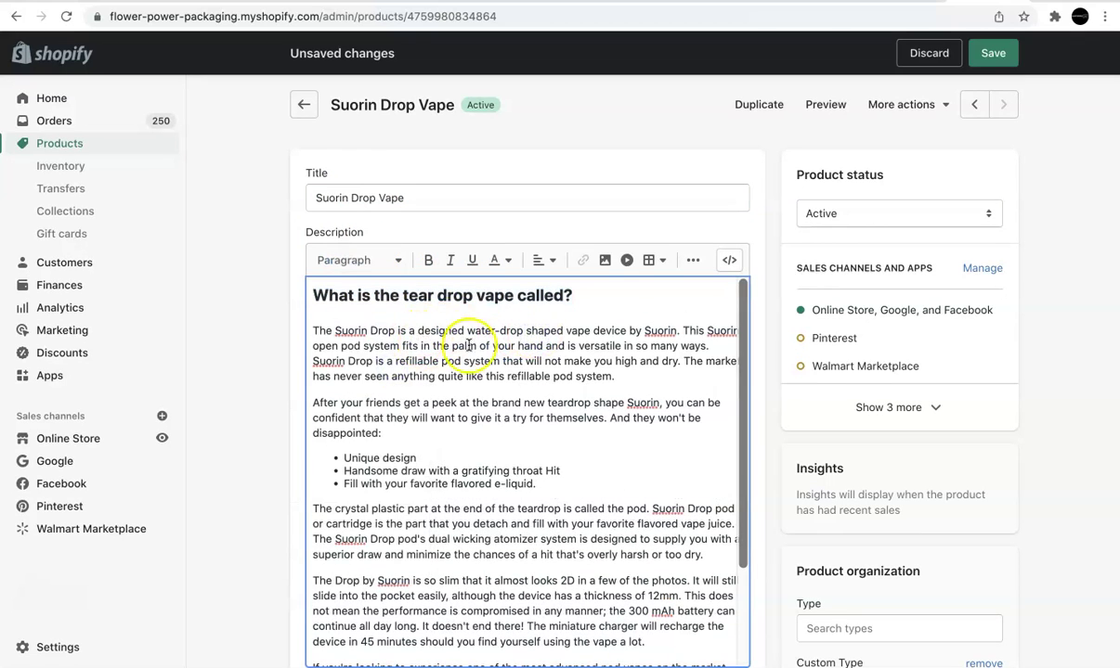
pyautogui.moveTo(649, 375); pyautogui.dragTo(292, 327)
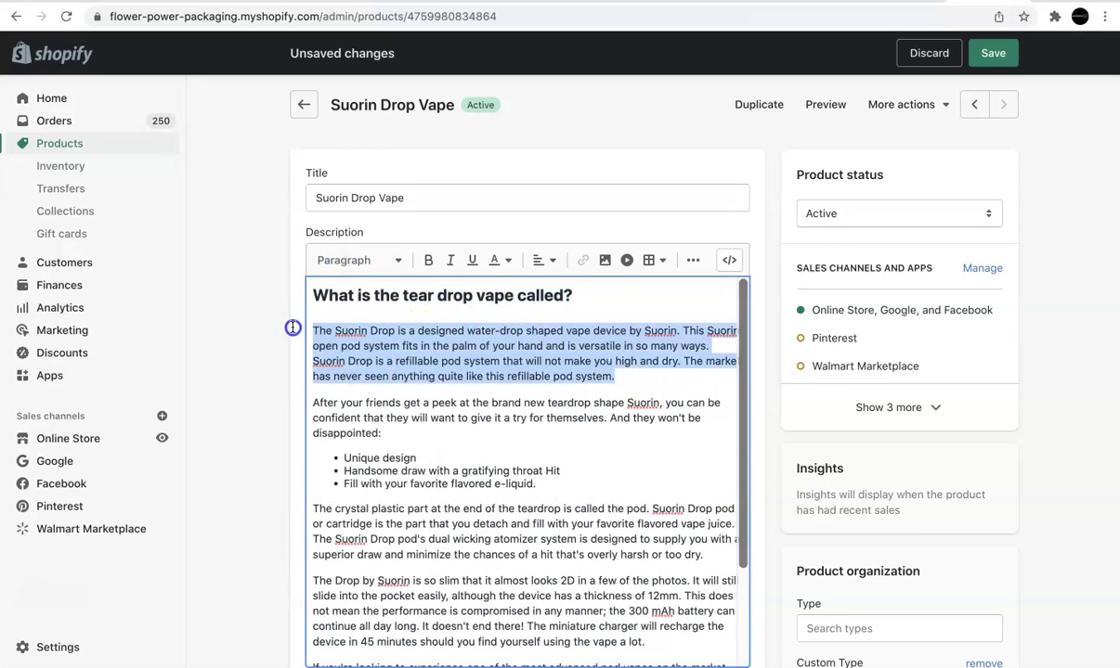
pyautogui.click(522, 361)
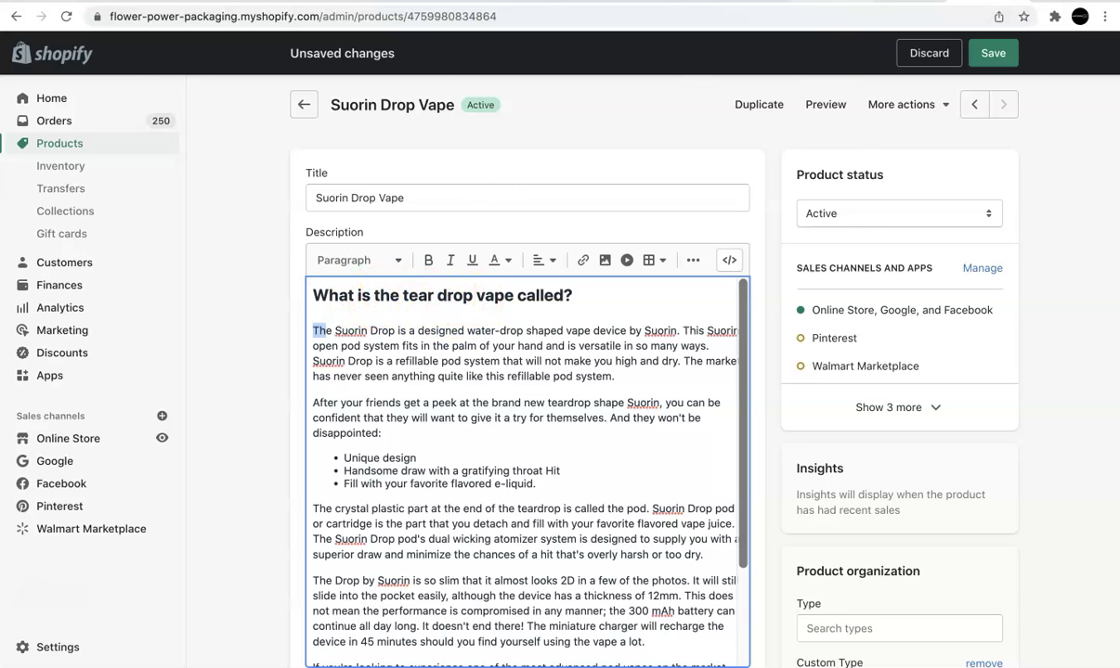
# - Expand and select 'How do you use a teardrop vape?' under People also ask in the Google results
pyautogui.hotkey('ctrl', 'Tab')
pyautogui.scroll(-2, 517, 370)
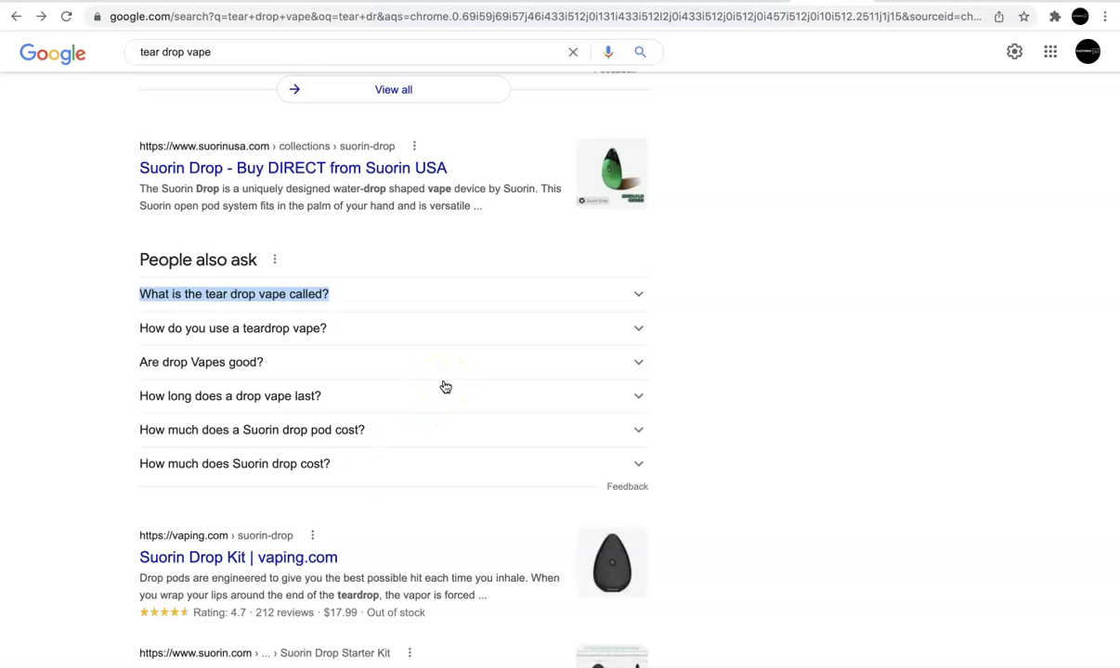
pyautogui.scroll(-15, 798, 413)
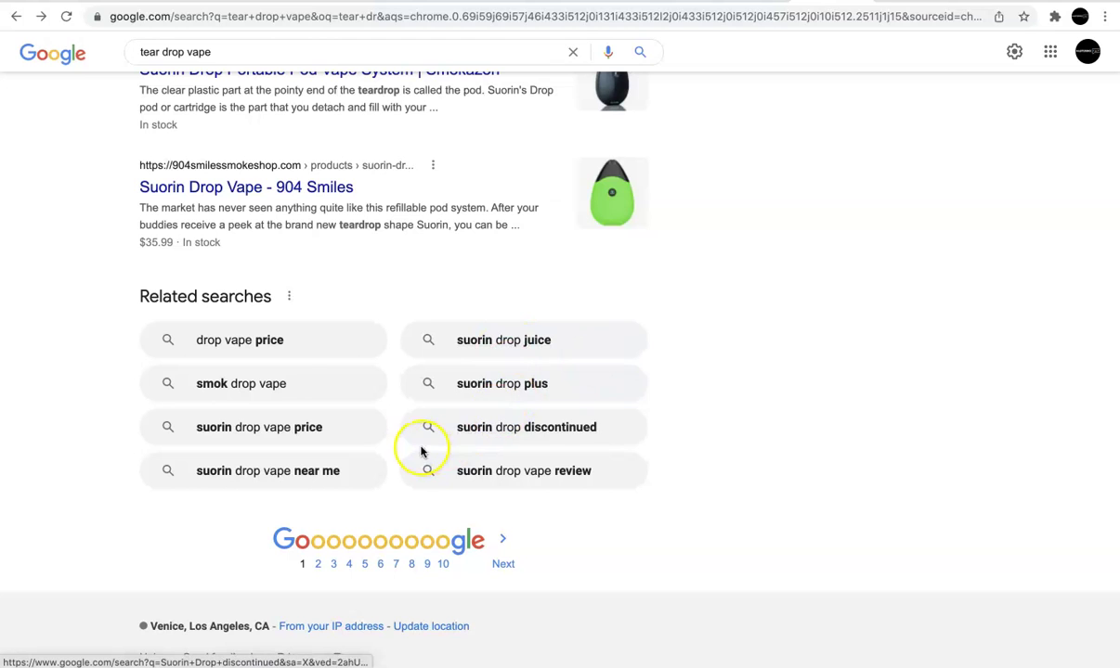
pyautogui.scroll(15, 639, 393)
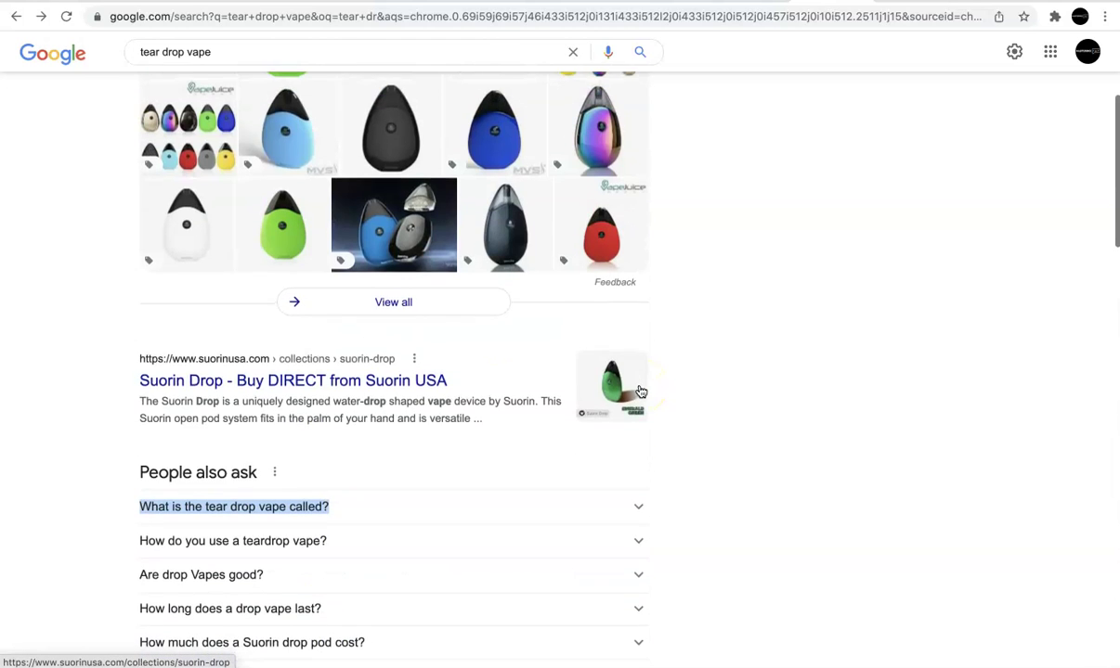
pyautogui.scroll(-5, 638, 391)
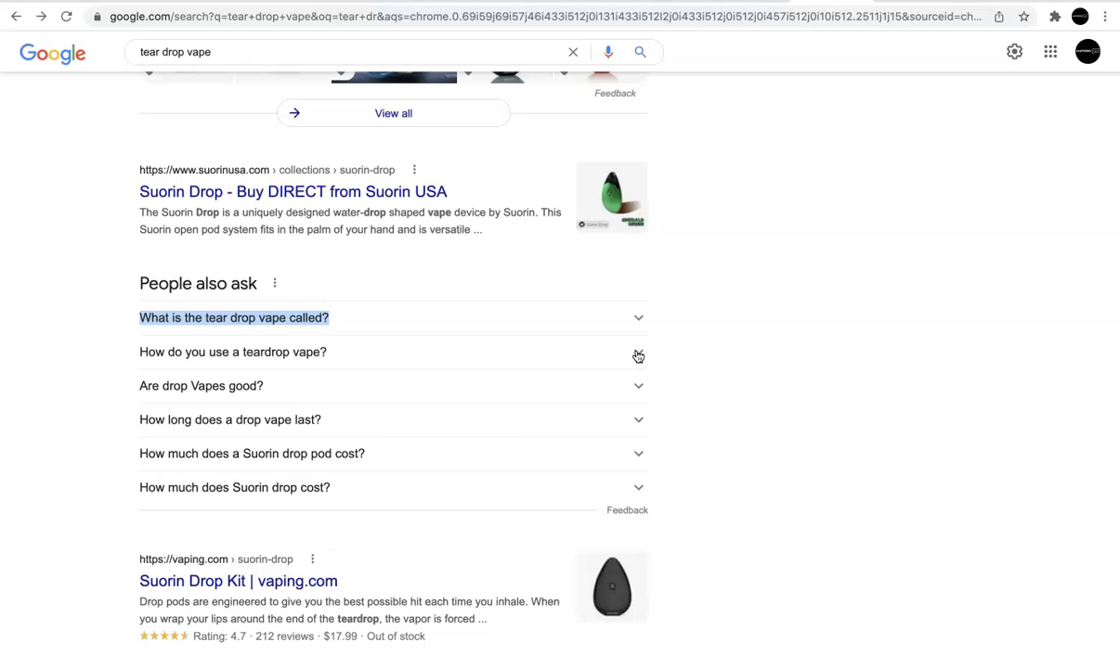
pyautogui.click(638, 355)
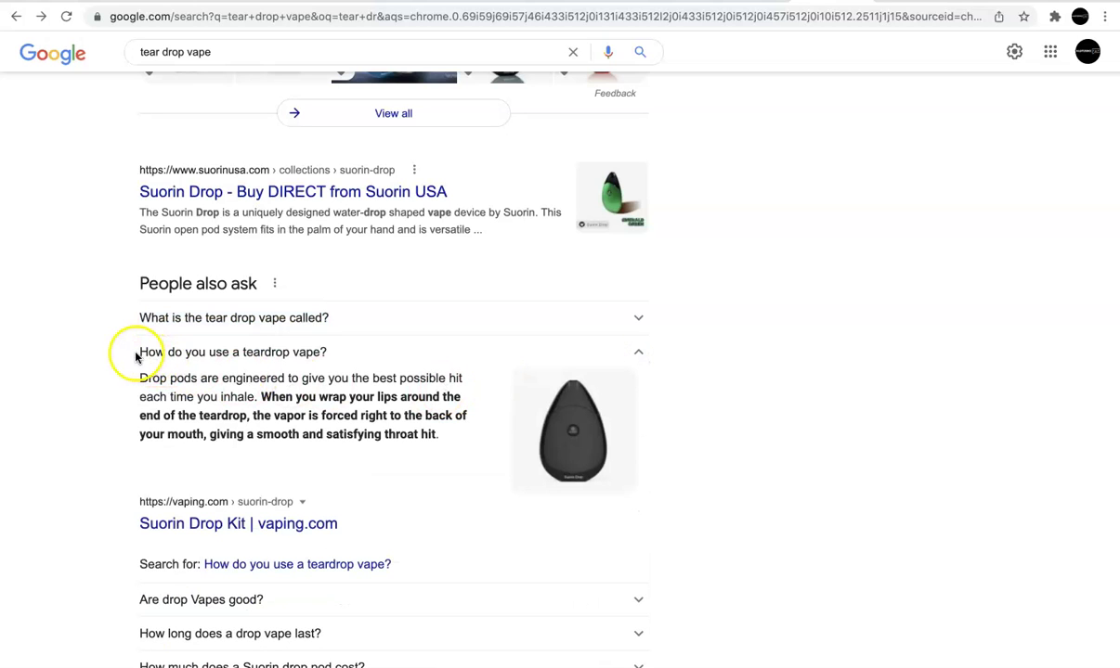
pyautogui.moveTo(135, 357); pyautogui.dragTo(307, 358)
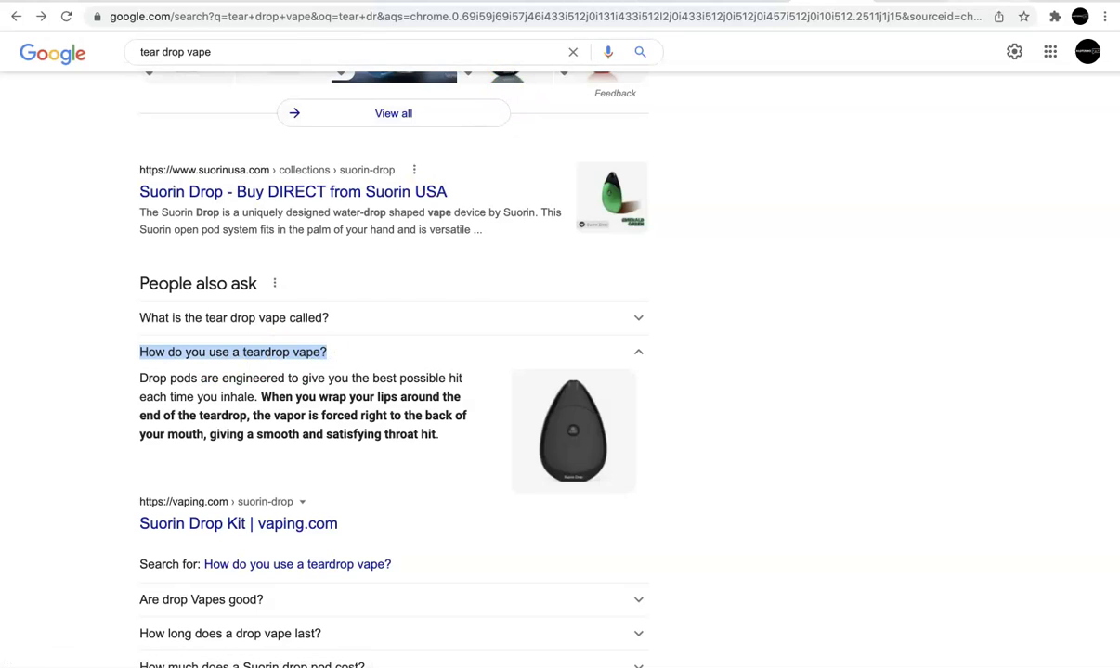
pyautogui.hotkey('ctrl', 'Tab')
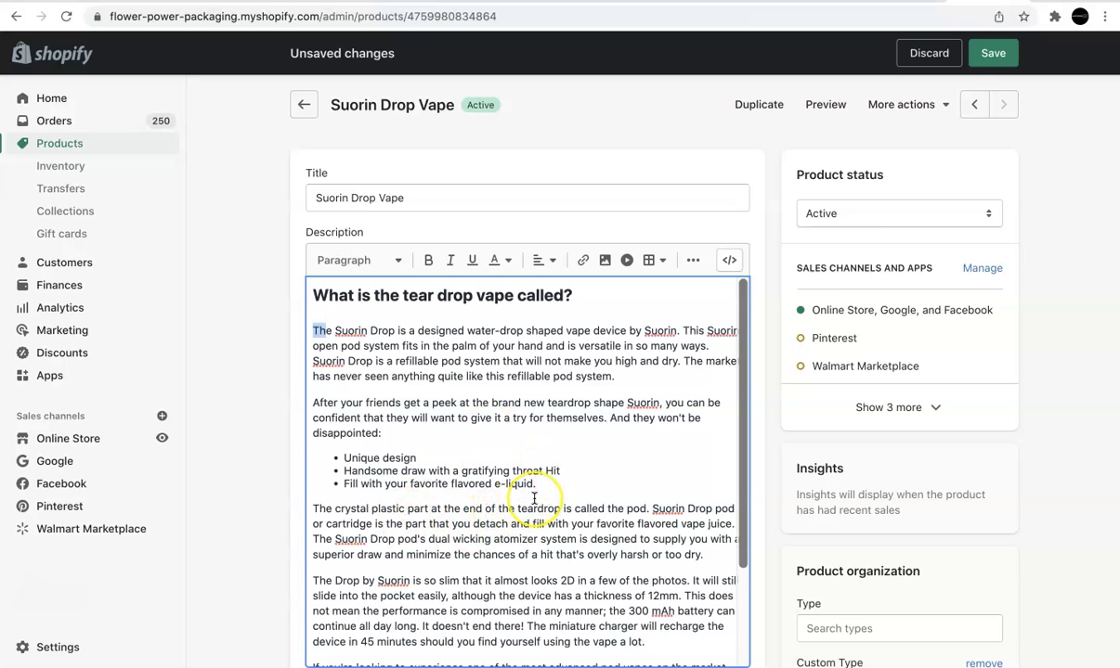
# - Paste 'How do you use a teardrop vape?' below the bullet list as a Heading 2
pyautogui.scroll(-1, 521, 505)
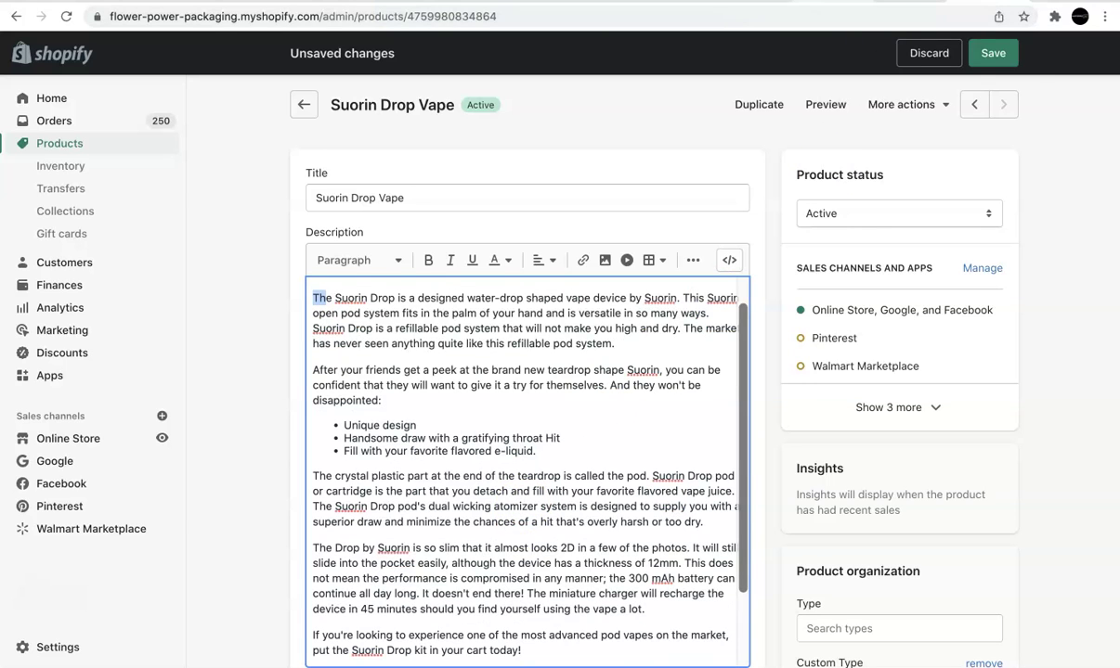
pyautogui.hotkey('ctrl', 'Tab')
pyautogui.click(957, 1)
pyautogui.press('Return')
pyautogui.press('Return')
pyautogui.write('How do you use a teardrop vape?')
pyautogui.moveTo(481, 476); pyautogui.dragTo(292, 477)
pyautogui.click(394, 260)
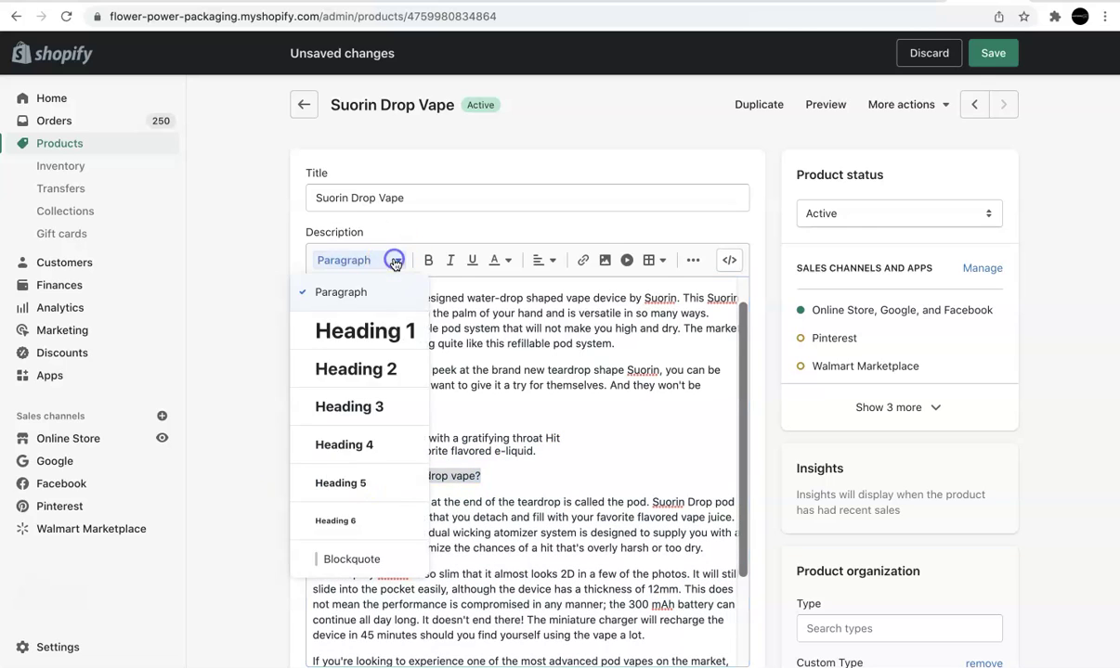
pyautogui.click(379, 370)
pyautogui.click(251, 502)
# - Look over the pod paragraph under the new heading before returning to the search results
pyautogui.click(348, 507)
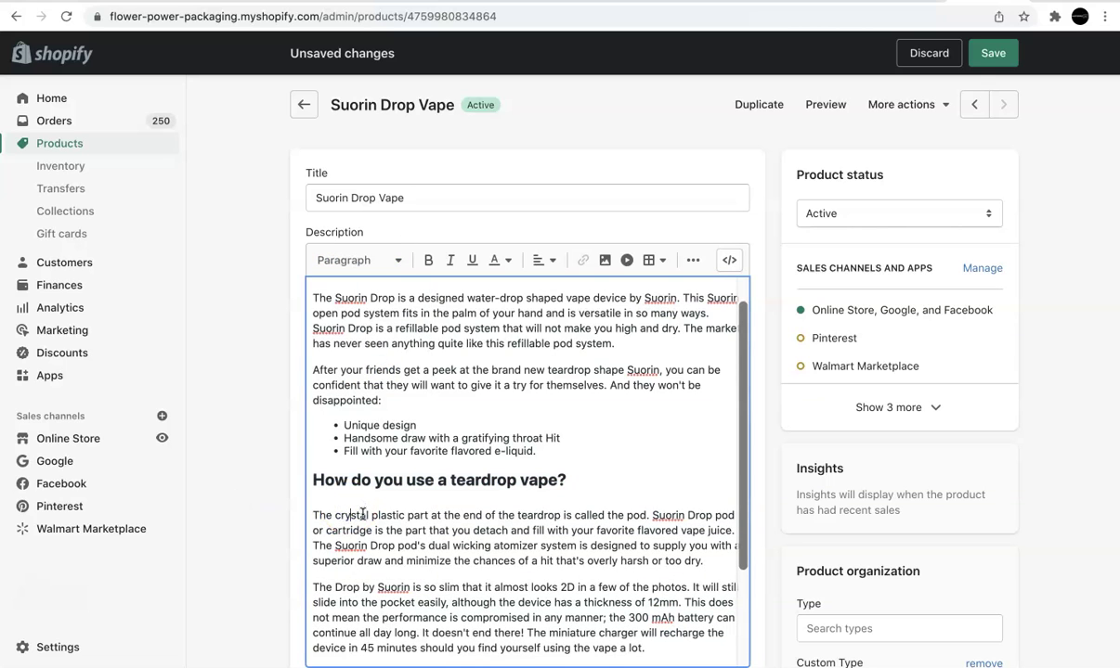
pyautogui.scroll(-2, 362, 514)
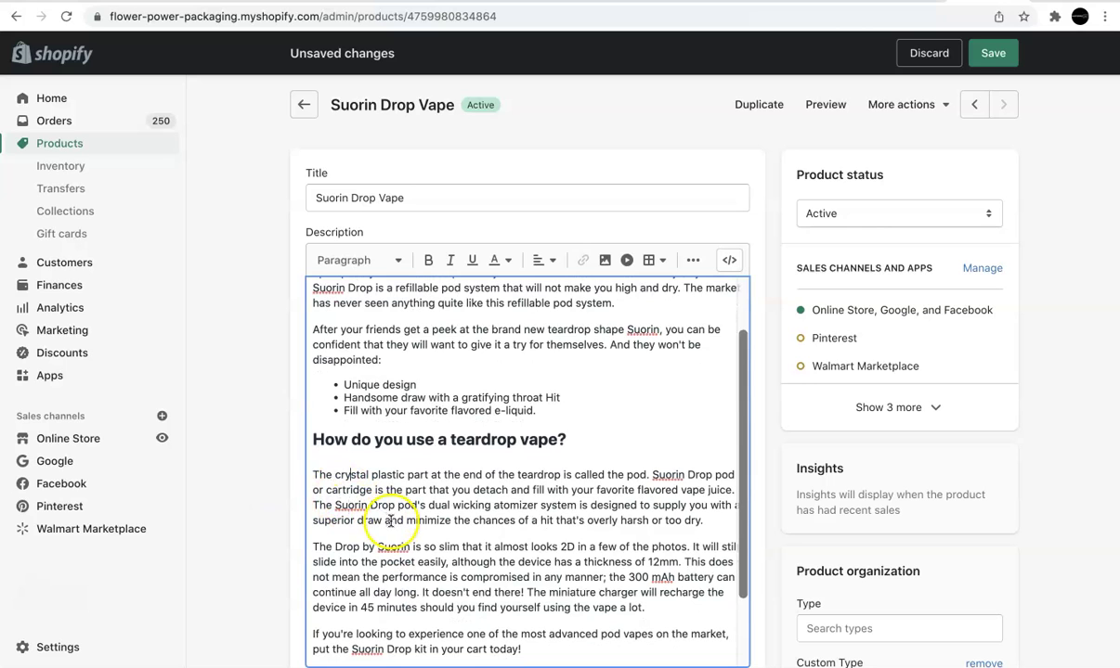
pyautogui.click(348, 474)
pyautogui.hotkey('ctrl', 'Tab')
# - Collapse the teardrop vape usage answer and scroll through the Shopify description
pyautogui.scroll(-2, 625, 370)
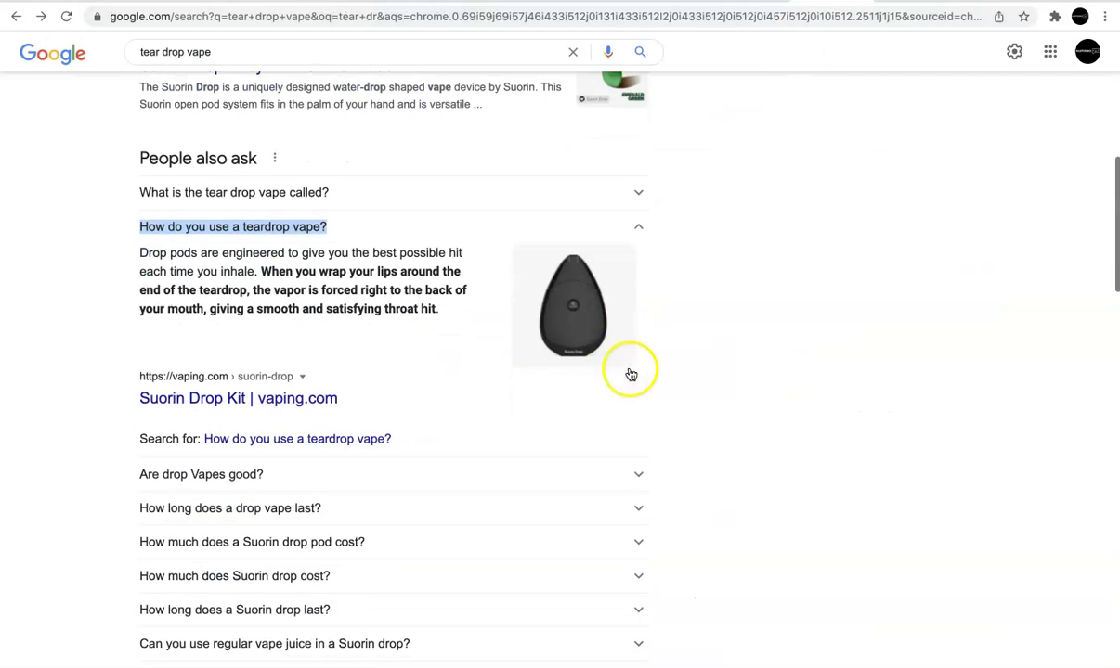
pyautogui.click(636, 226)
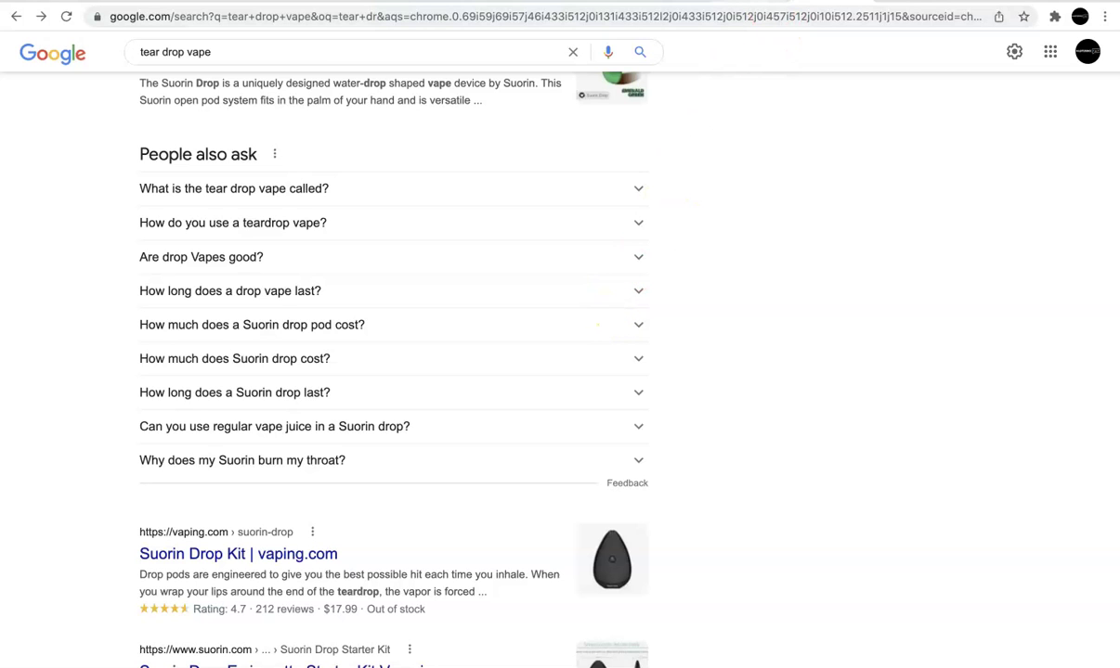
pyautogui.hotkey('ctrl', 'Tab')
pyautogui.scroll(-2, 450, 417)
pyautogui.scroll(-3, 789, 461)
pyautogui.scroll(-2, 675, 418)
pyautogui.scroll(-2, 741, 497)
pyautogui.scroll(-6, 783, 520)
pyautogui.scroll(-2, 804, 432)
pyautogui.scroll(6, 805, 430)
pyautogui.scroll(4, 806, 429)
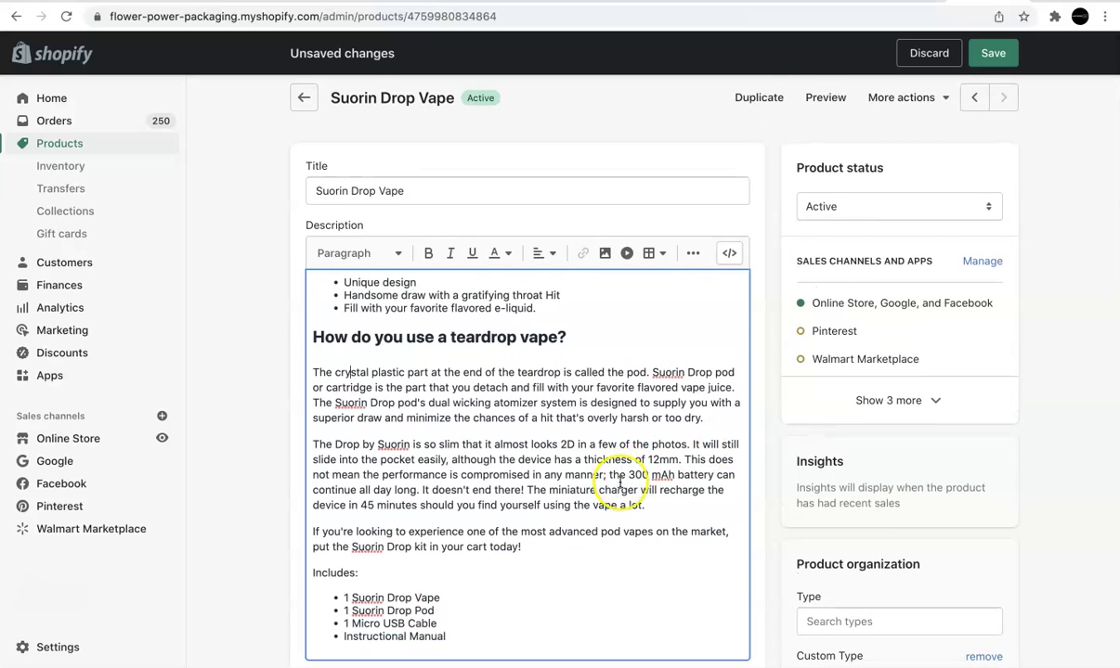
pyautogui.scroll(-1, 576, 446)
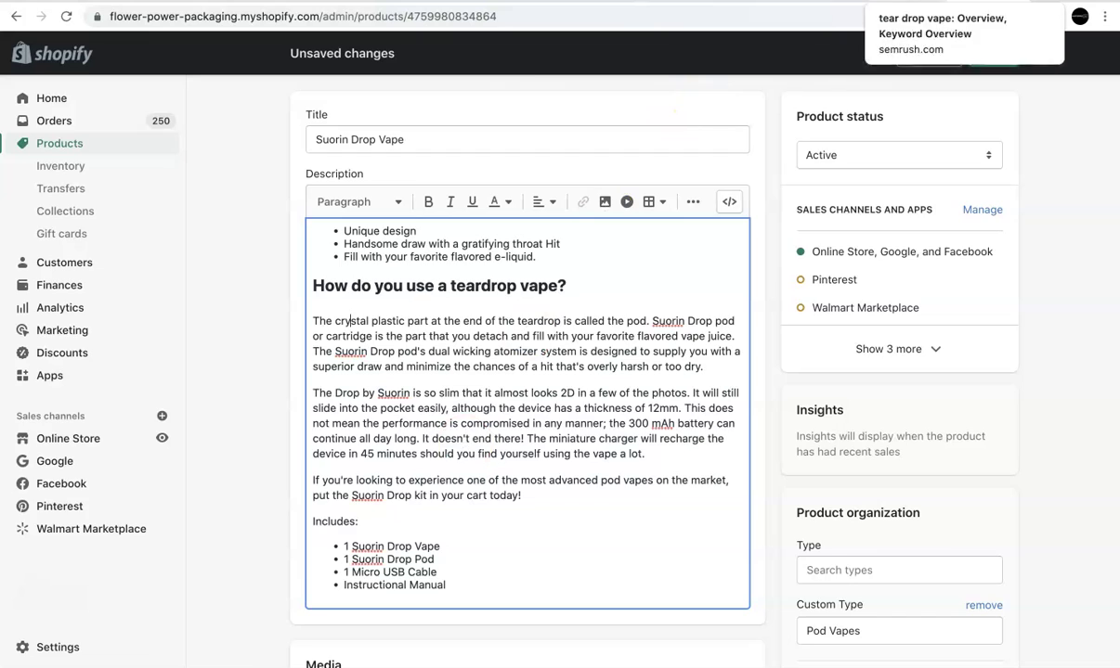
# - Expand and select 'How long does a drop vape last?' in Google's People also ask
pyautogui.click(835, 3)
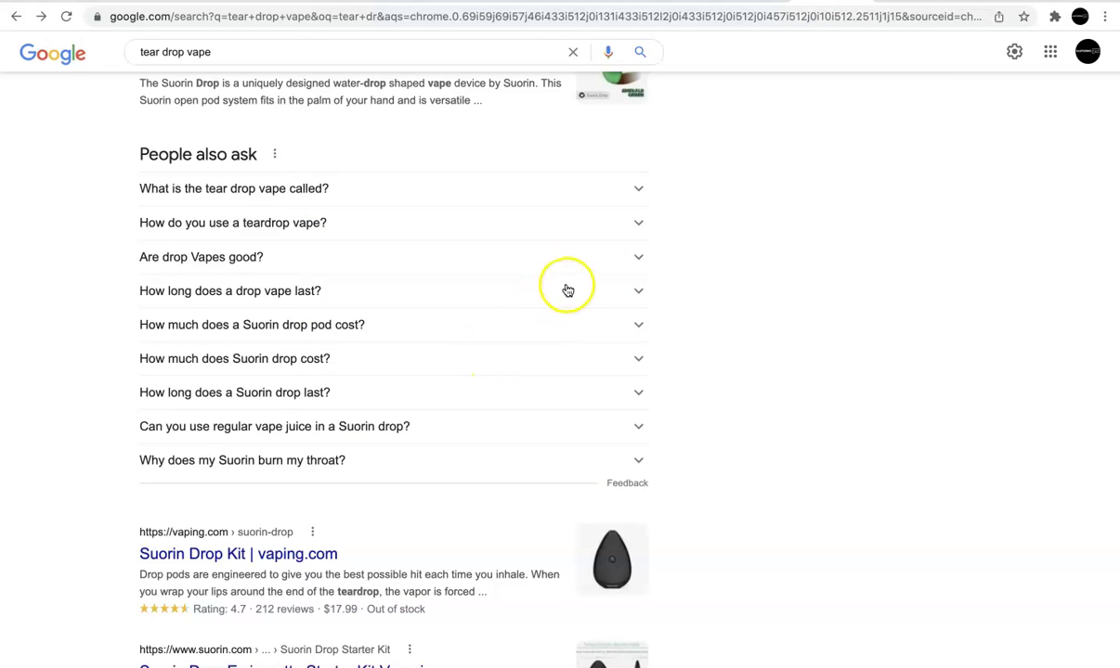
pyautogui.click(629, 291)
pyautogui.moveTo(332, 290); pyautogui.dragTo(144, 293)
pyautogui.press('super+c')
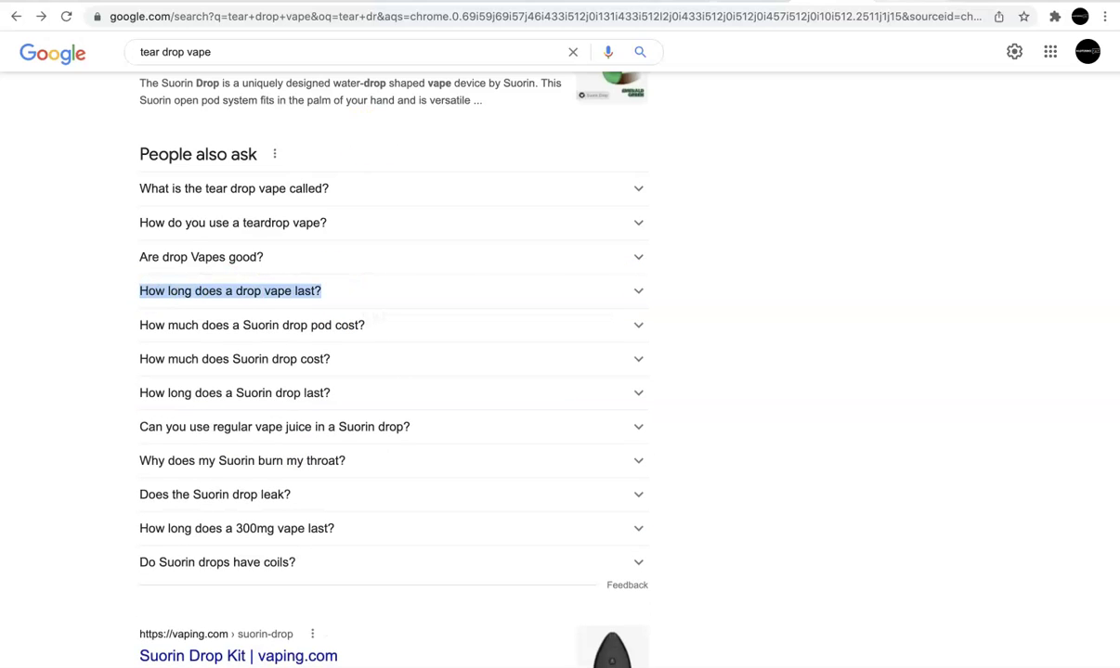
pyautogui.hotkey('ctrl', 'Tab')
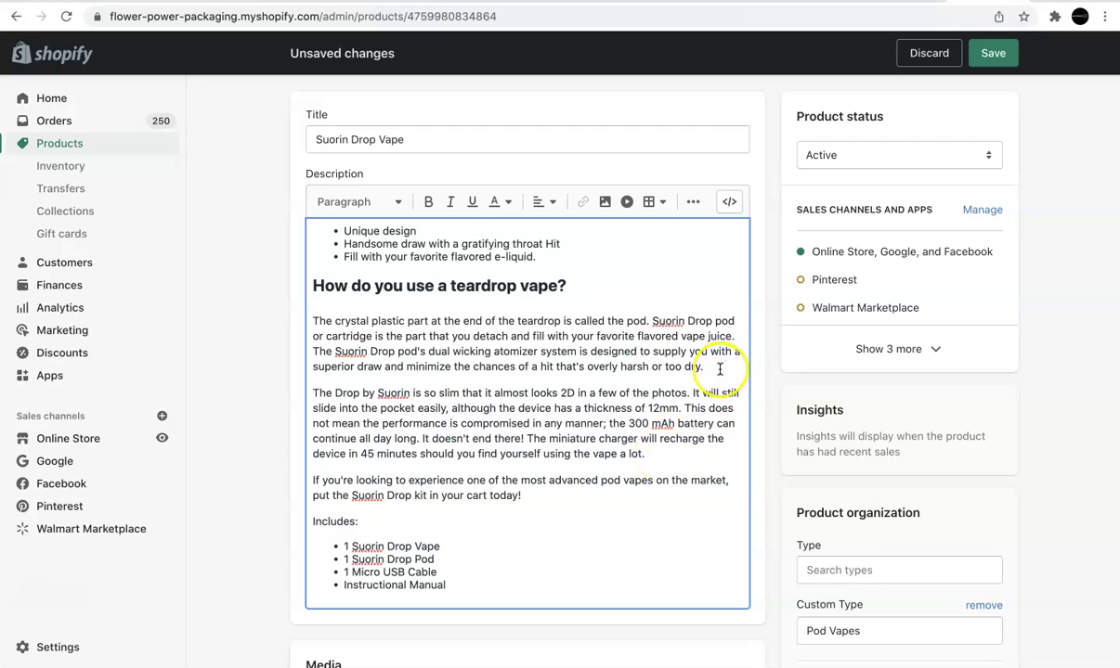
# - Paste 'How long does a drop vape last?' after the pod paragraph as a Heading 3
pyautogui.press('Return')
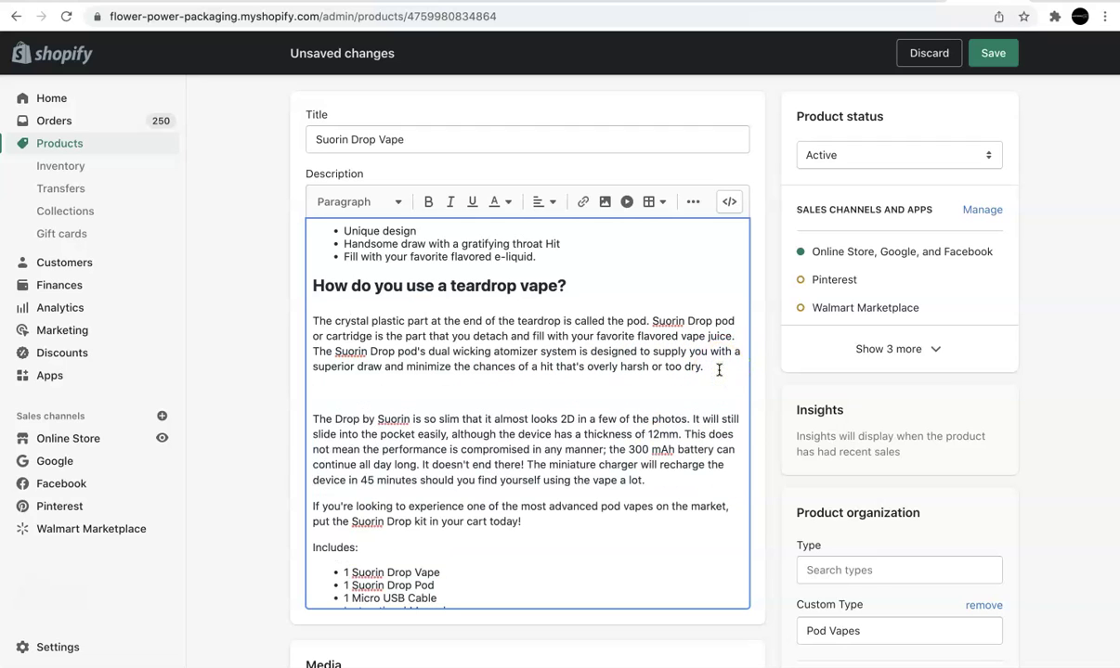
pyautogui.press('super+v')
pyautogui.moveTo(476, 393); pyautogui.dragTo(295, 399)
pyautogui.click(390, 202)
pyautogui.click(380, 355)
# - Add 'How much does Suorin drop cost?' from Google as a Heading 3 after the battery paragraph, then save
pyautogui.click(824, 25)
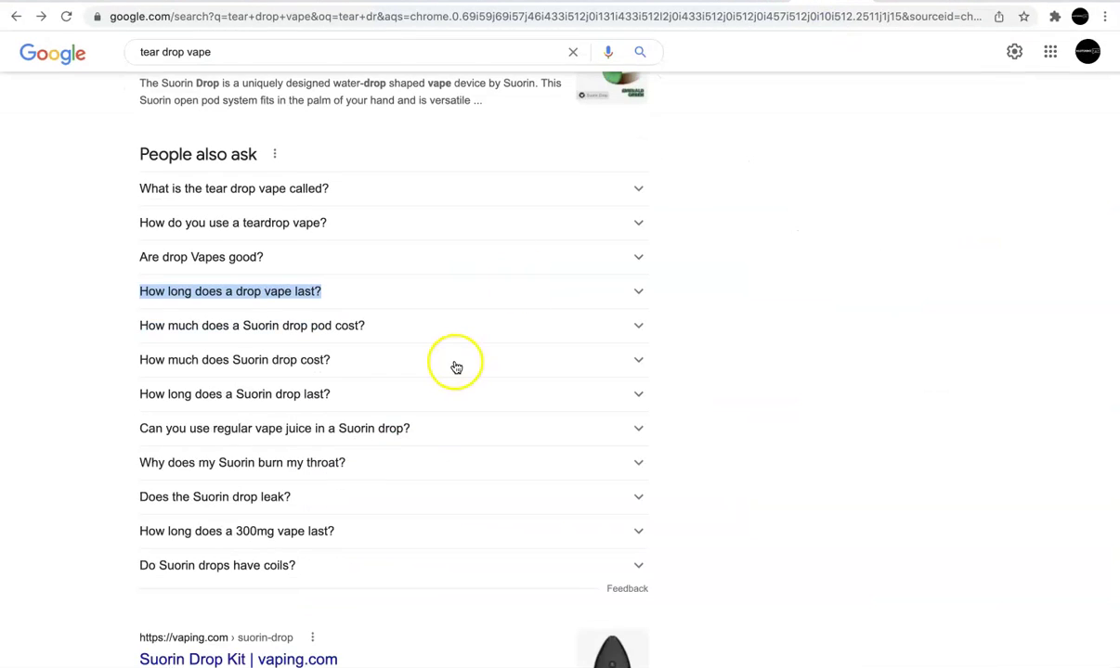
pyautogui.click(456, 369)
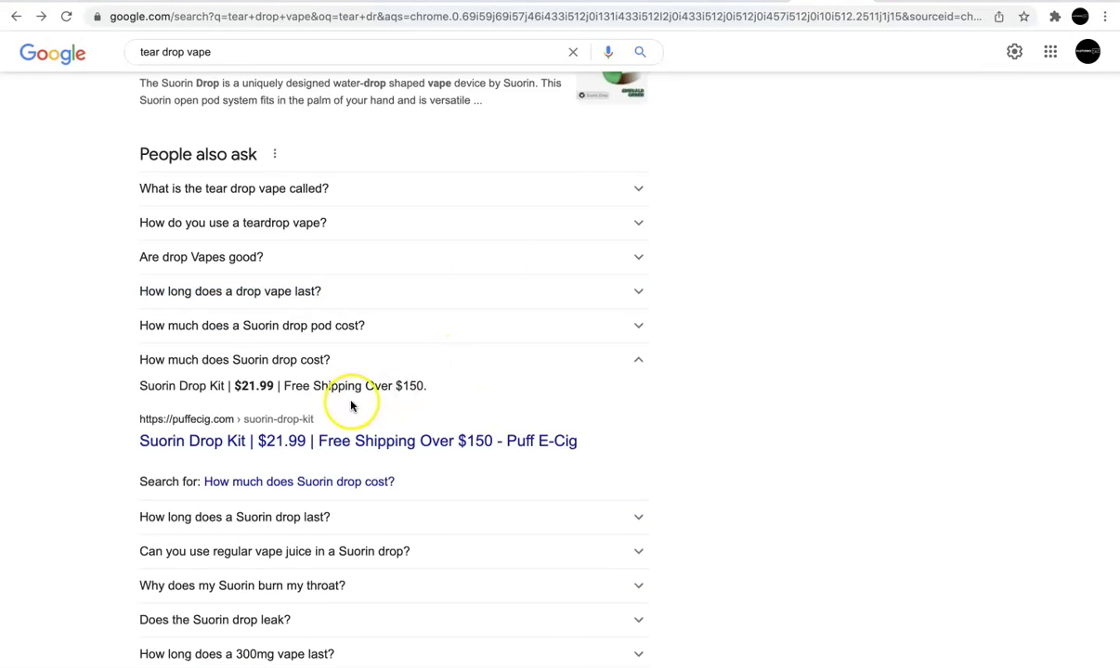
pyautogui.moveTo(331, 362); pyautogui.dragTo(144, 361)
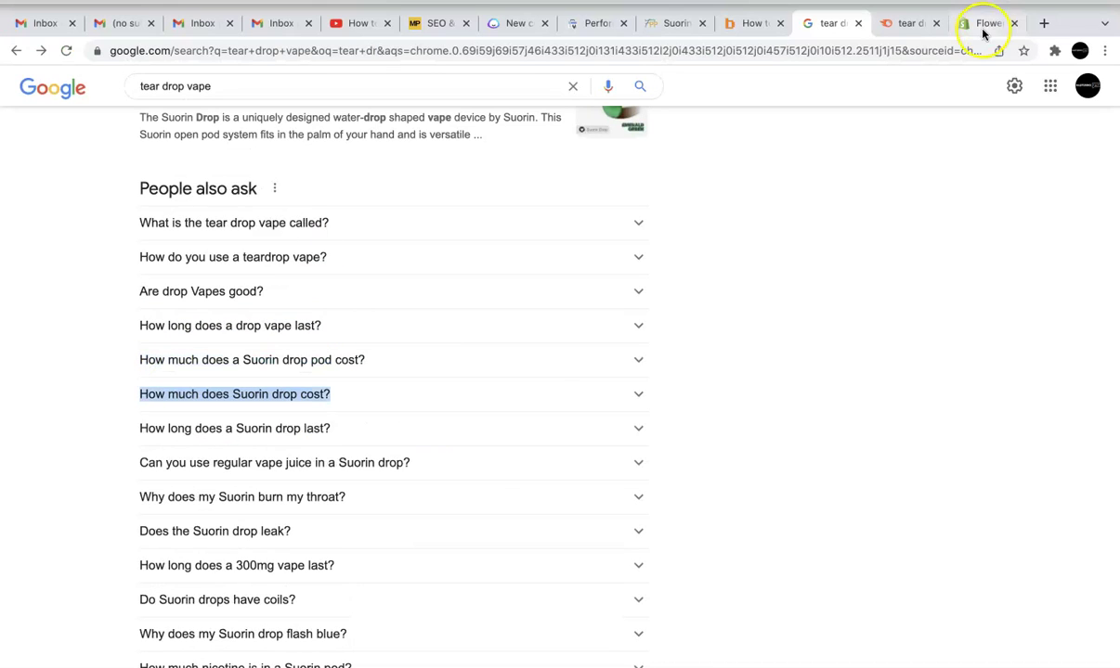
pyautogui.click(982, 25)
pyautogui.scroll(-1, 632, 427)
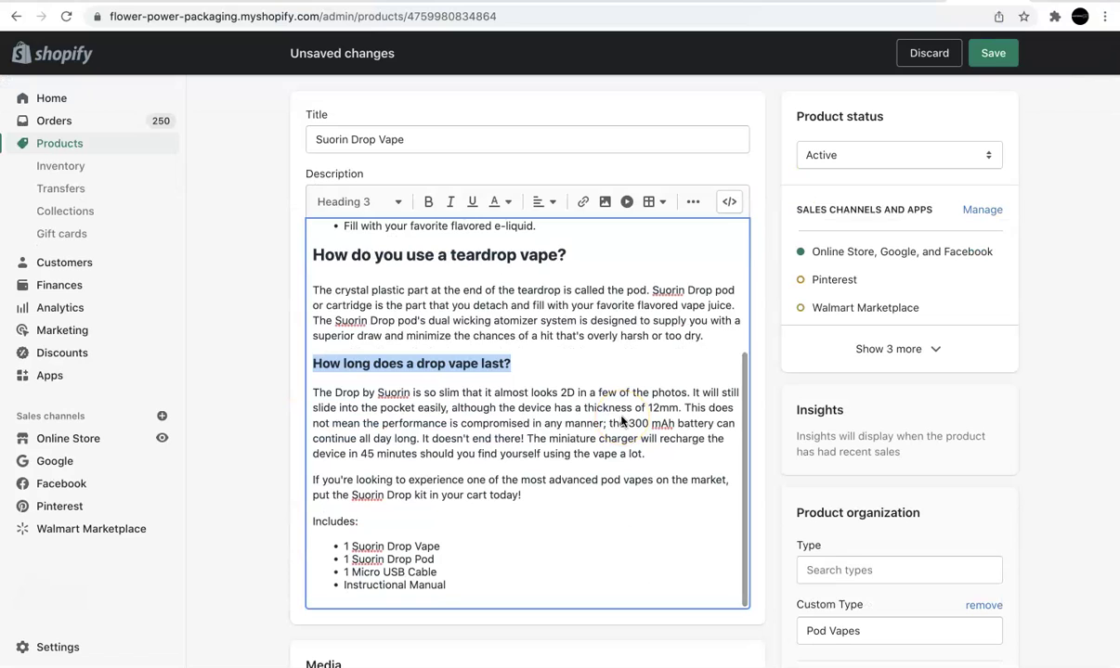
pyautogui.click(658, 454)
pyautogui.press('Return')
pyautogui.write('How much does Suorin drop cost?')
pyautogui.moveTo(485, 480); pyautogui.dragTo(295, 480)
pyautogui.click(389, 202)
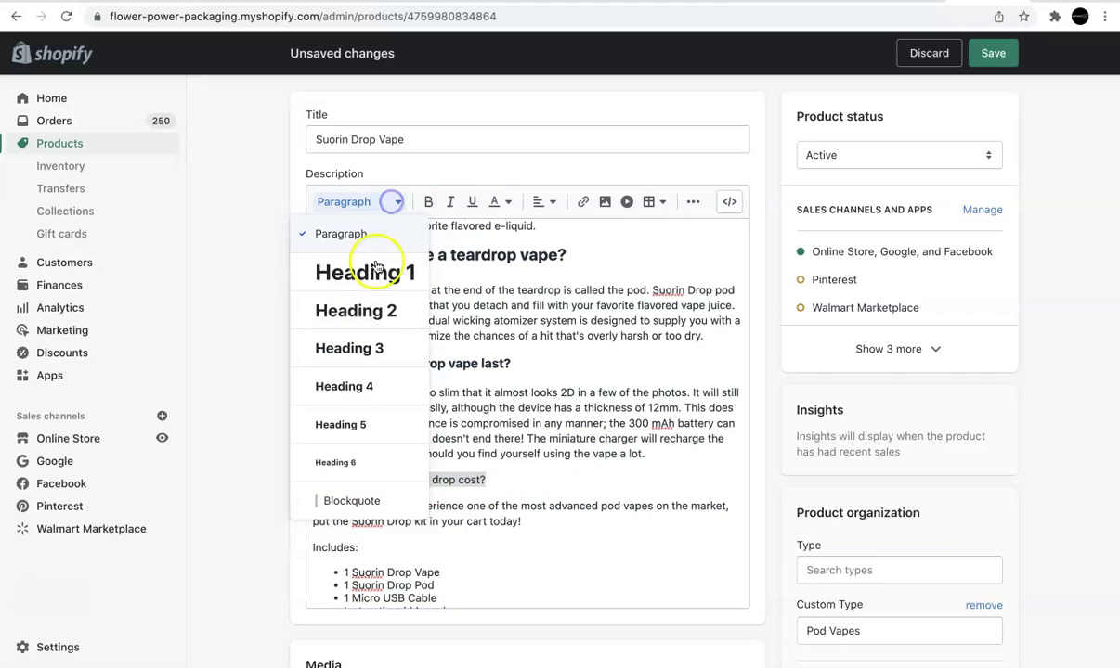
pyautogui.click(373, 345)
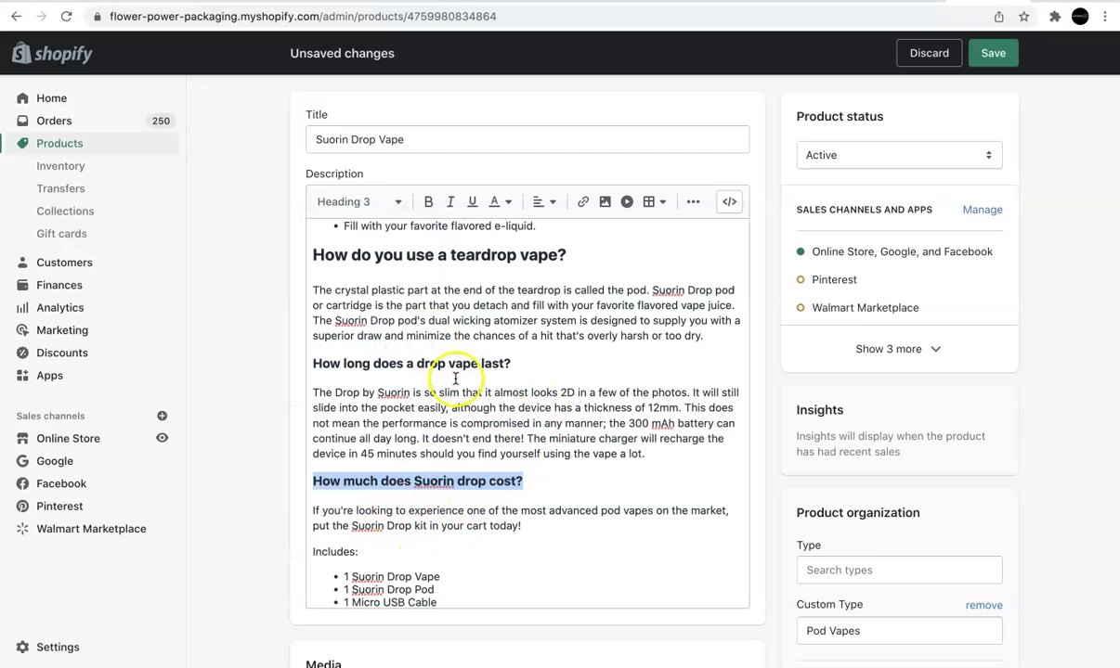
pyautogui.click(994, 53)
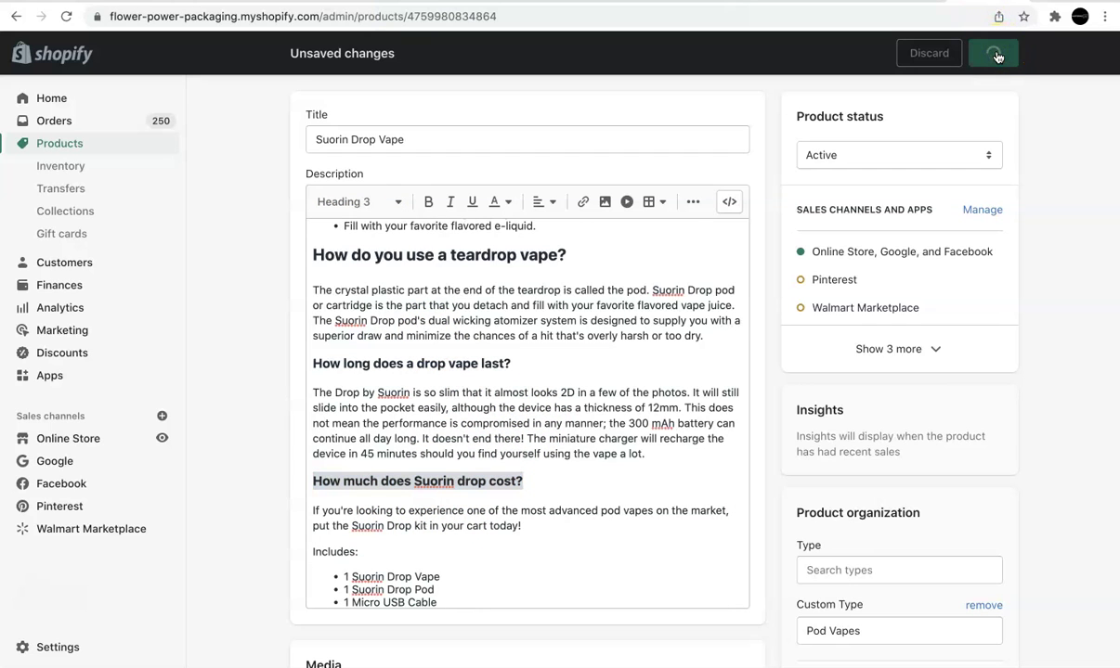
# - Open the green product image's alt text editor, then close it unchanged
pyautogui.scroll(-5, 582, 540)
pyautogui.scroll(-5, 586, 406)
pyautogui.moveTo(449, 381)
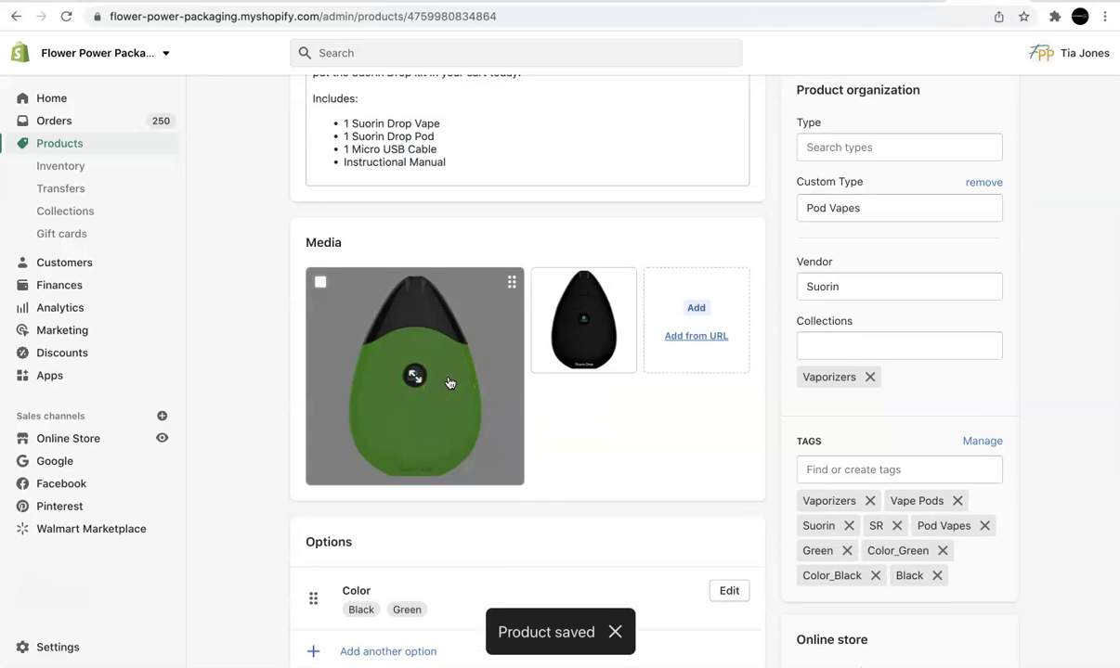
pyautogui.click(450, 382)
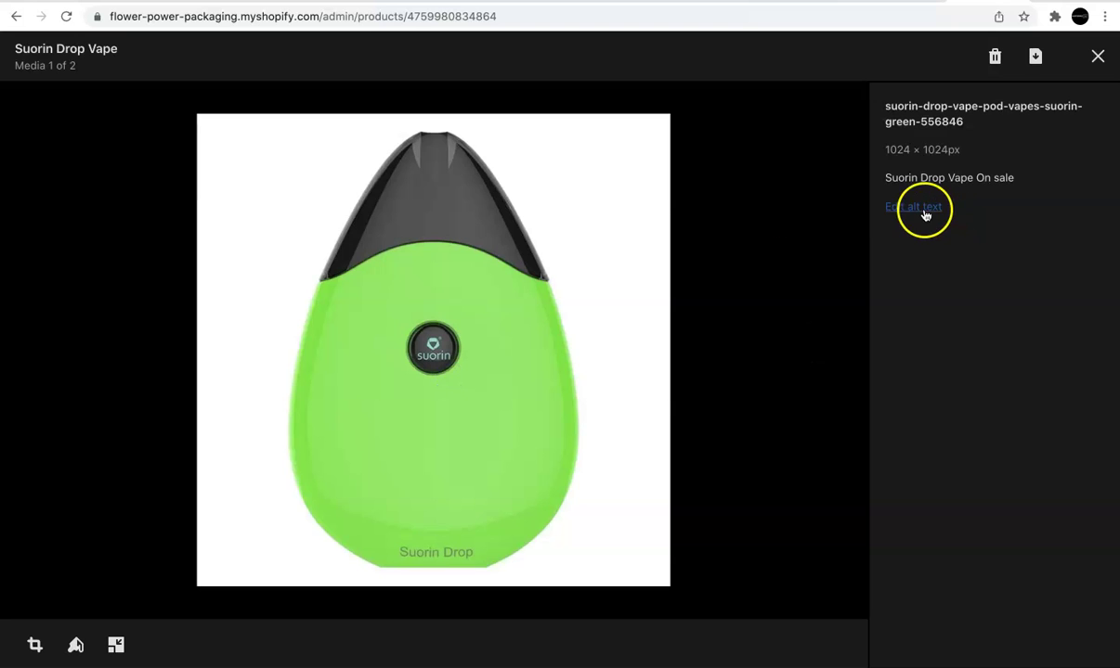
pyautogui.click(919, 209)
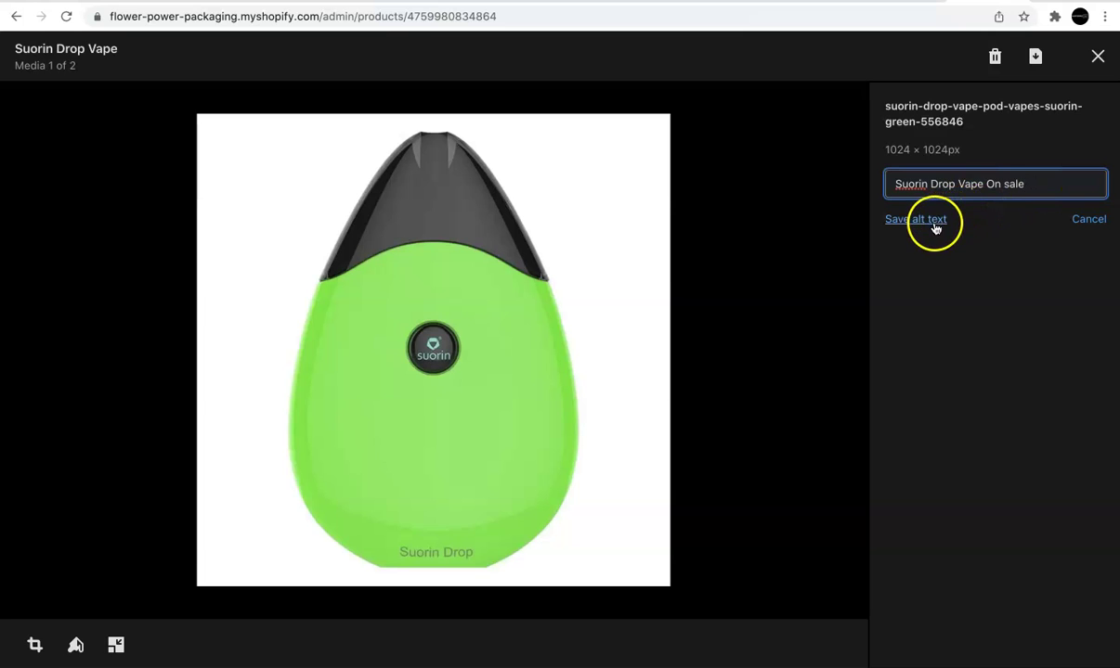
pyautogui.click(1098, 56)
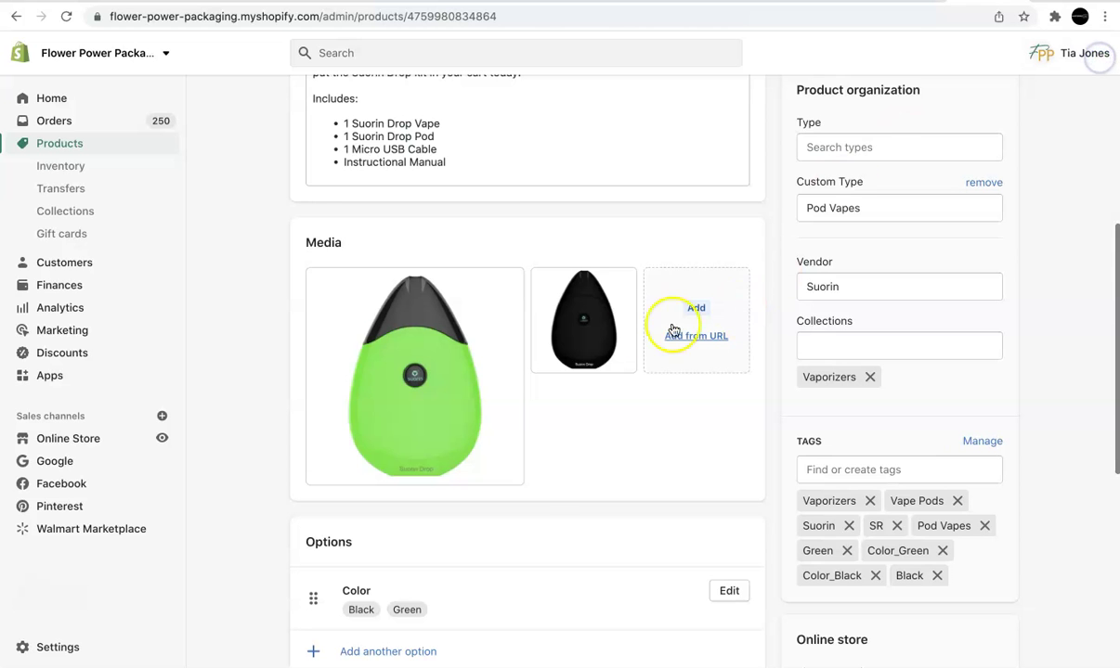
# - Add 'Tear' and append 'at Flower Power Packages' to the black image's alt text and save
pyautogui.click(604, 332)
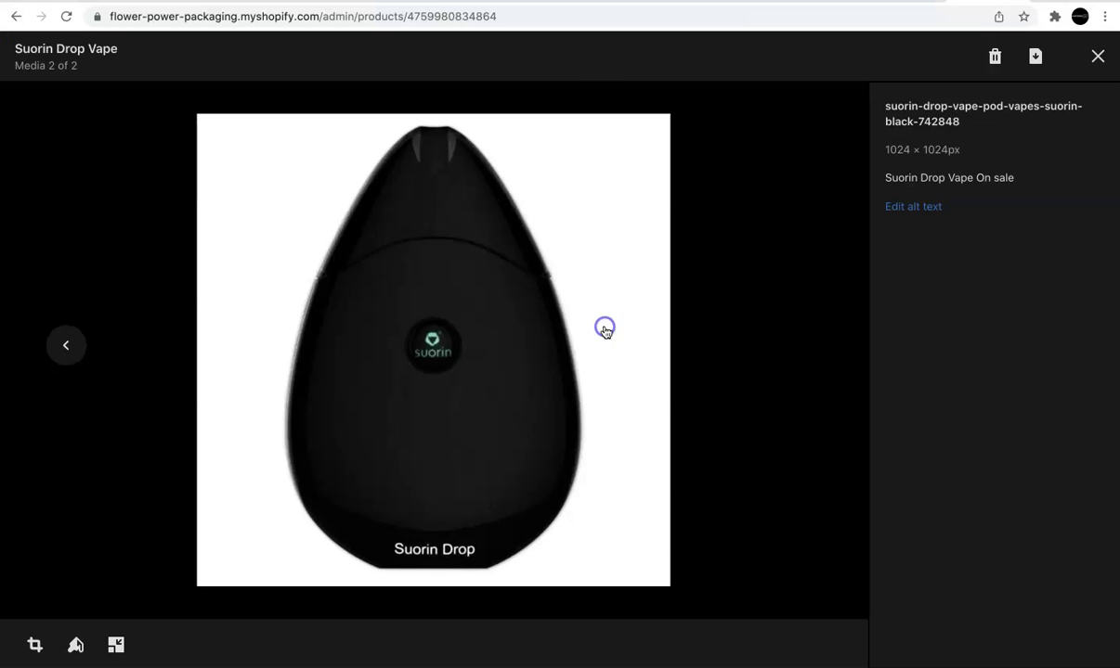
pyautogui.click(925, 207)
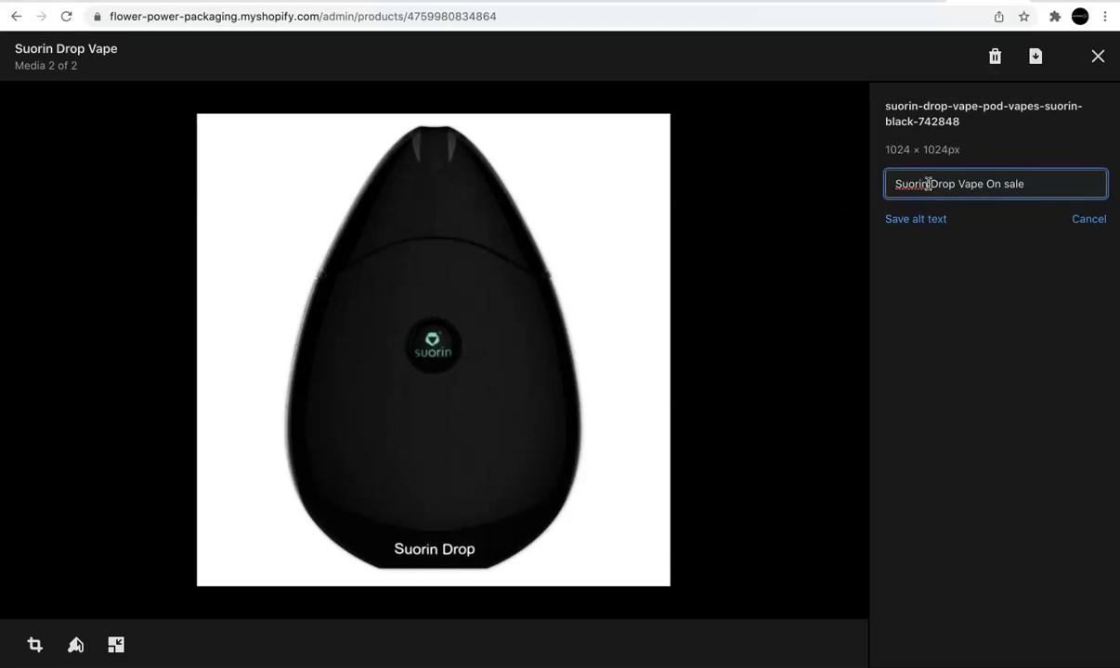
pyautogui.write('Tear')
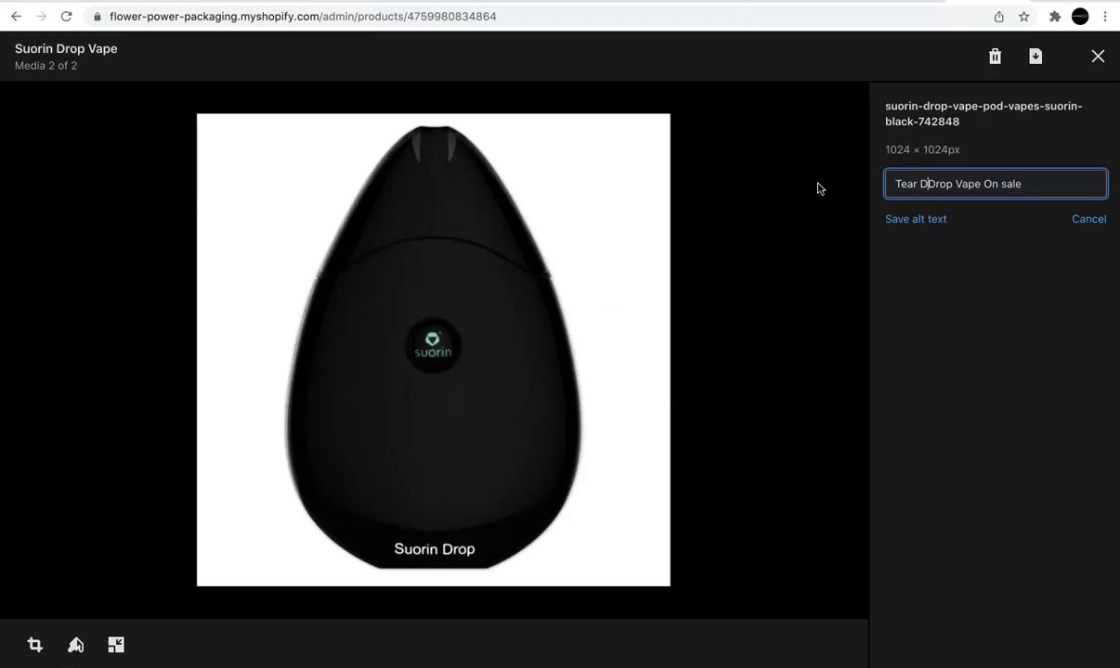
pyautogui.click(1044, 184)
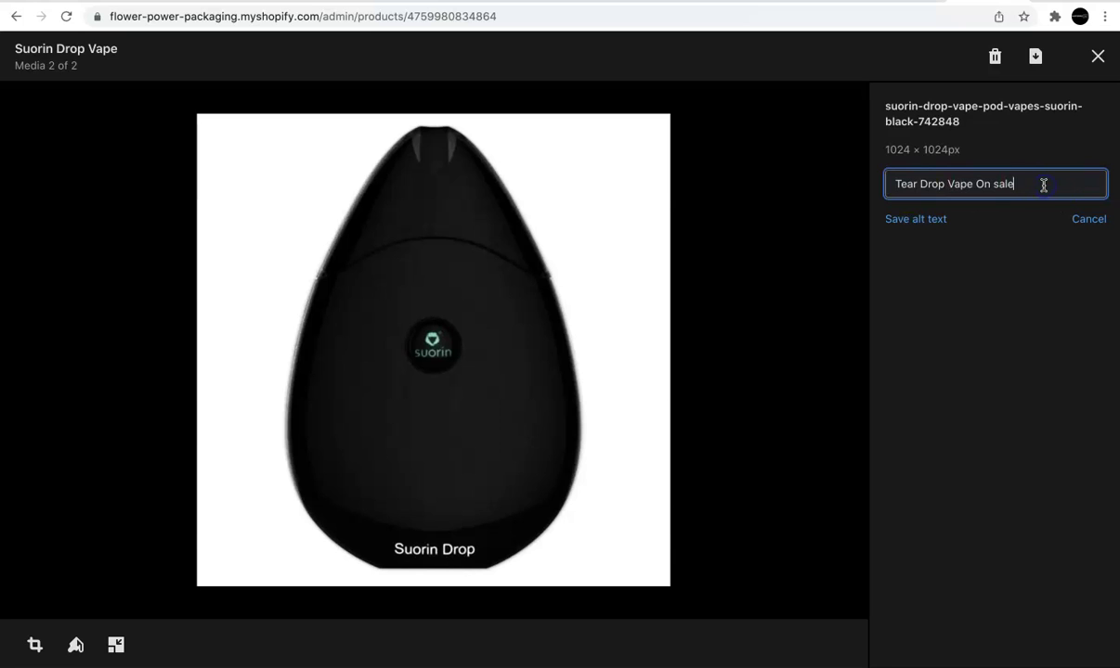
pyautogui.write('at Flower Power Packages')
pyautogui.click(928, 219)
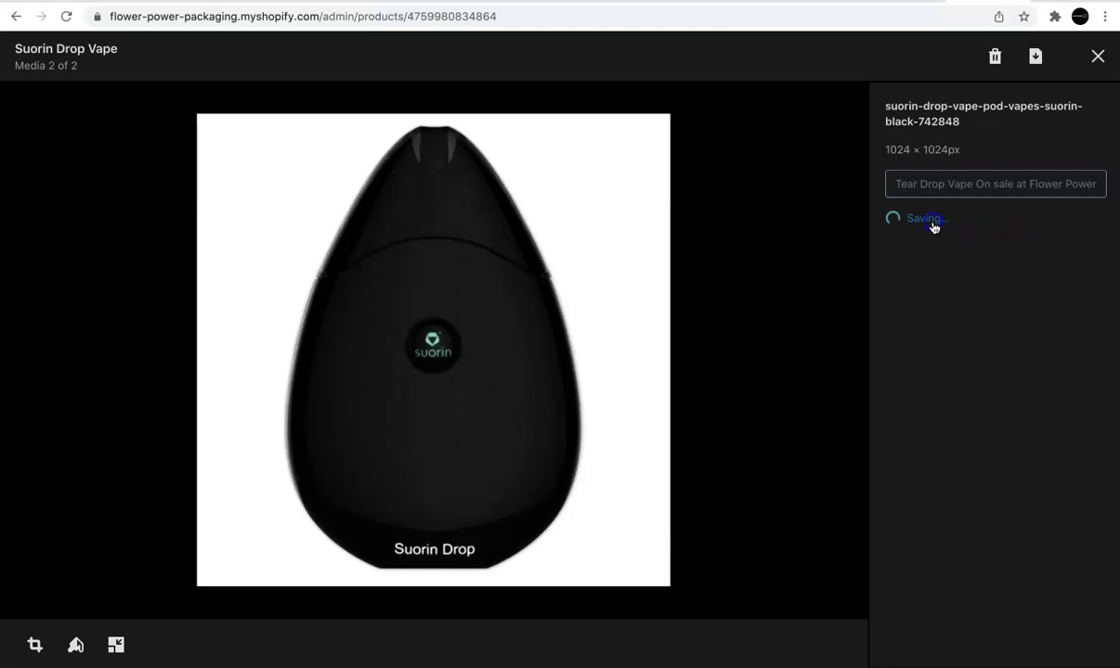
pyautogui.click(1099, 57)
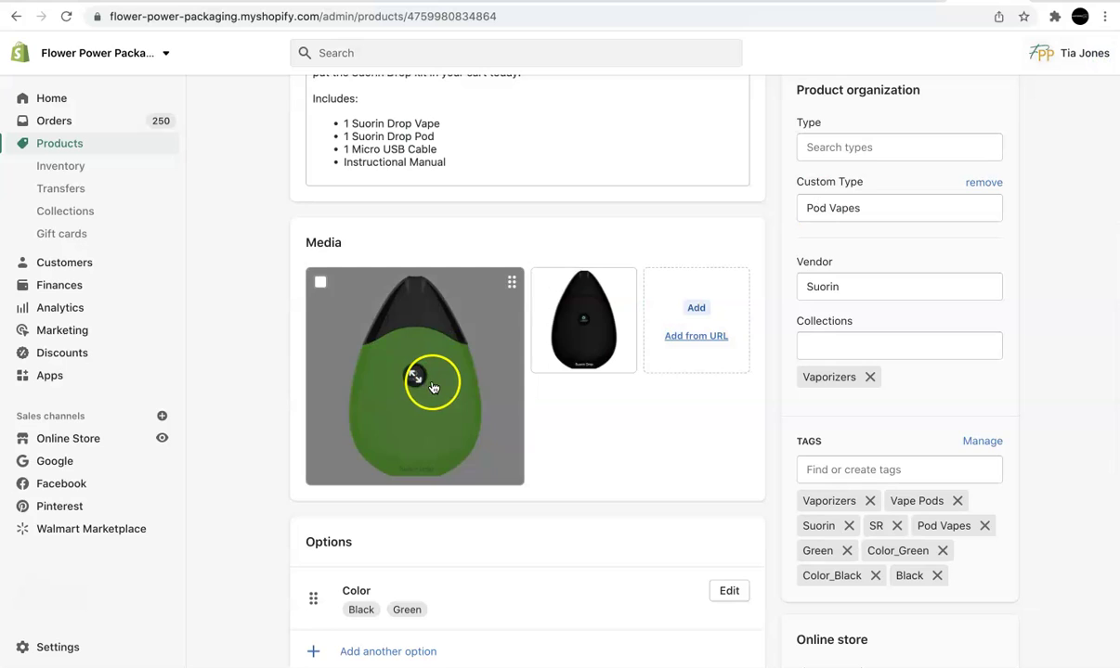
# - Prefix the black image's alt text with 'Black' and save it
pyautogui.click(580, 325)
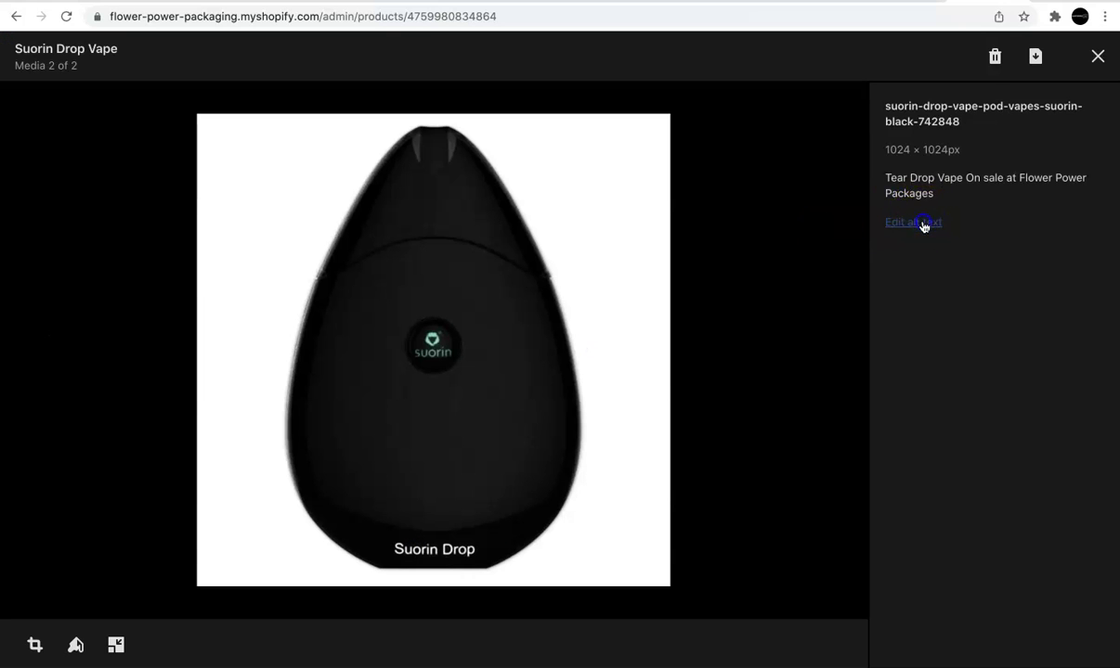
pyautogui.click(913, 220)
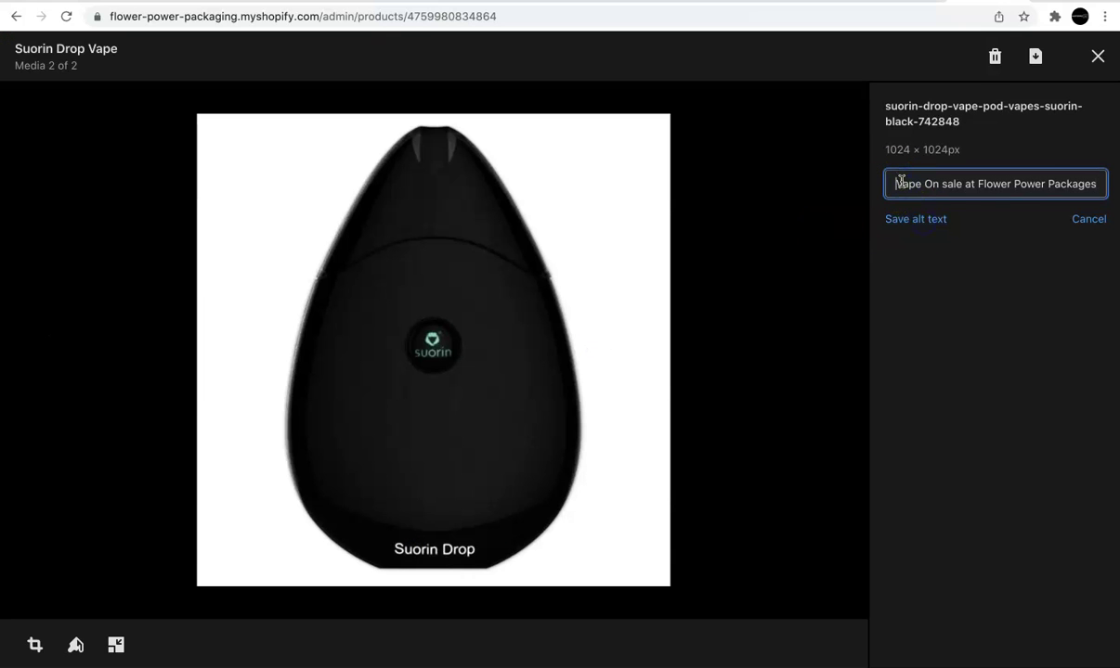
pyautogui.click(901, 183)
pyautogui.press('Left')
pyautogui.press('Left')
pyautogui.press('Left')
pyautogui.press('Left')
pyautogui.press('Left')
pyautogui.write('Black')
pyautogui.click(916, 219)
pyautogui.click(1096, 59)
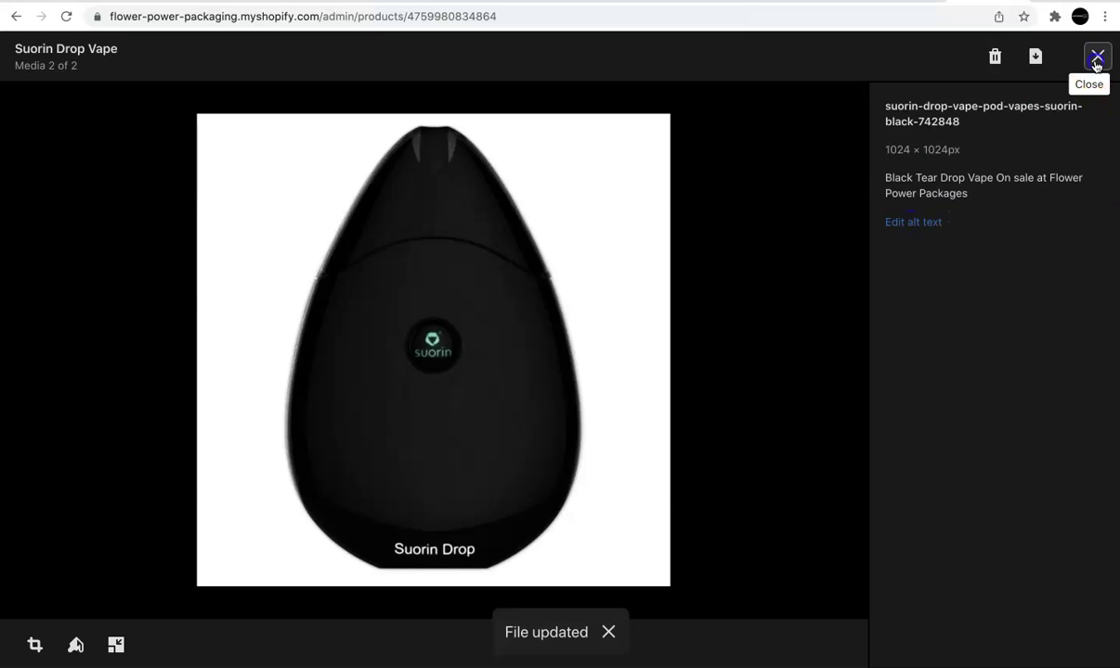
pyautogui.click(1097, 59)
# - Prefix the green image's alt text with 'Green' so it reads 'Green Suorin Drop Vape On sale'
pyautogui.scroll(3, 645, 243)
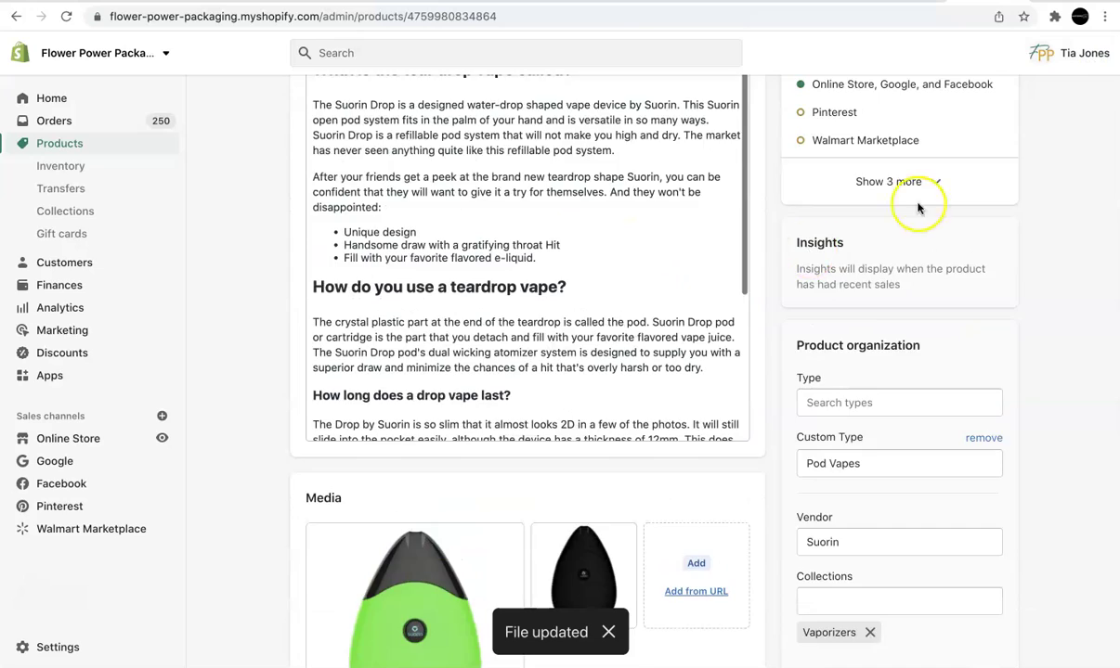
pyautogui.scroll(3, 925, 224)
pyautogui.scroll(-8, 922, 223)
pyautogui.scroll(-2, 922, 223)
pyautogui.scroll(5, 921, 221)
pyautogui.click(422, 346)
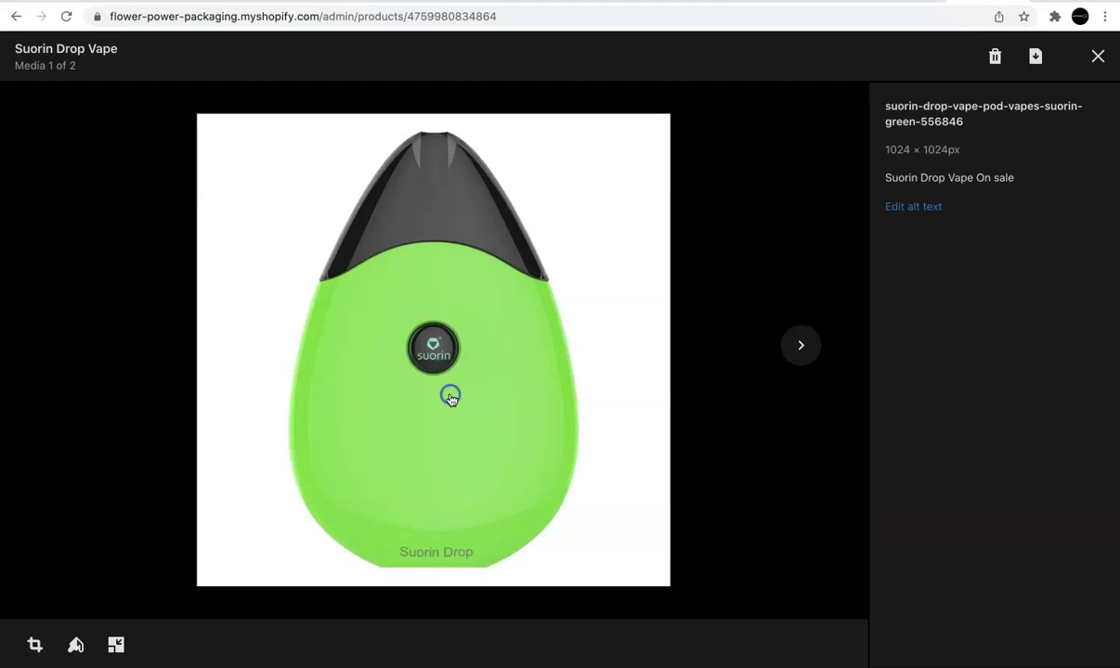
pyautogui.click(917, 210)
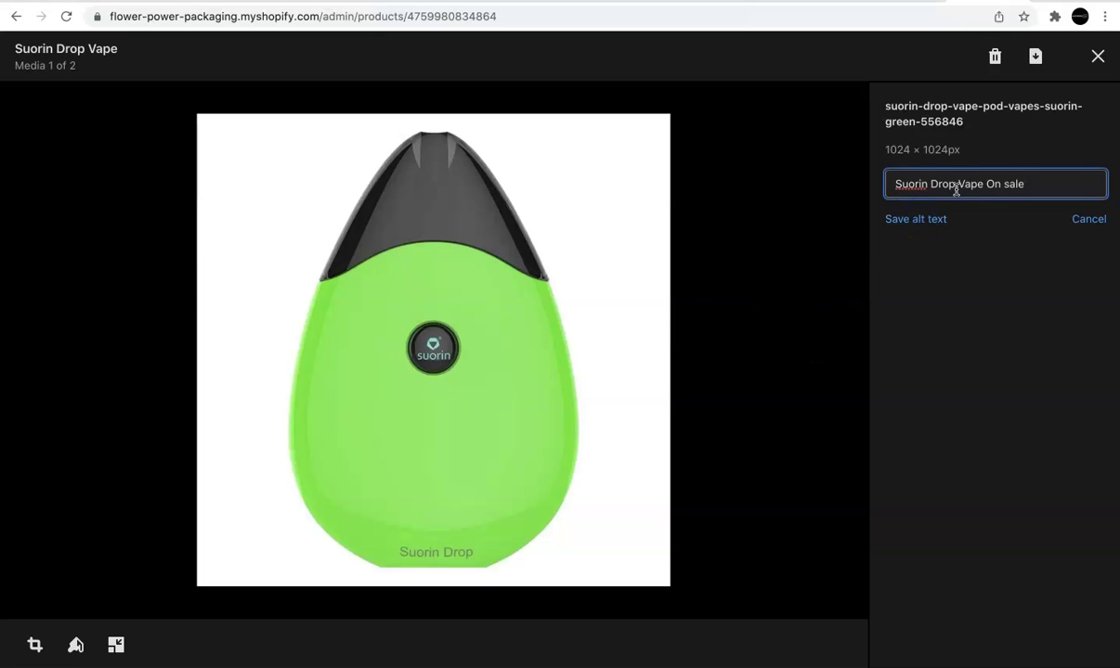
pyautogui.click(893, 183)
pyautogui.write('Green')
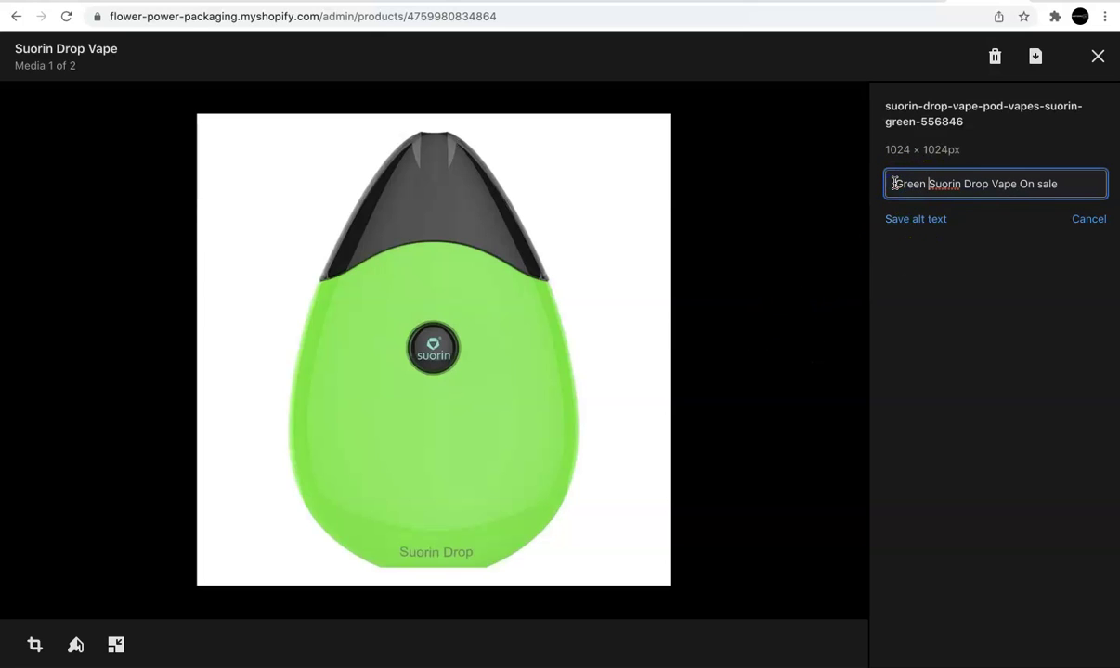
pyautogui.click(896, 220)
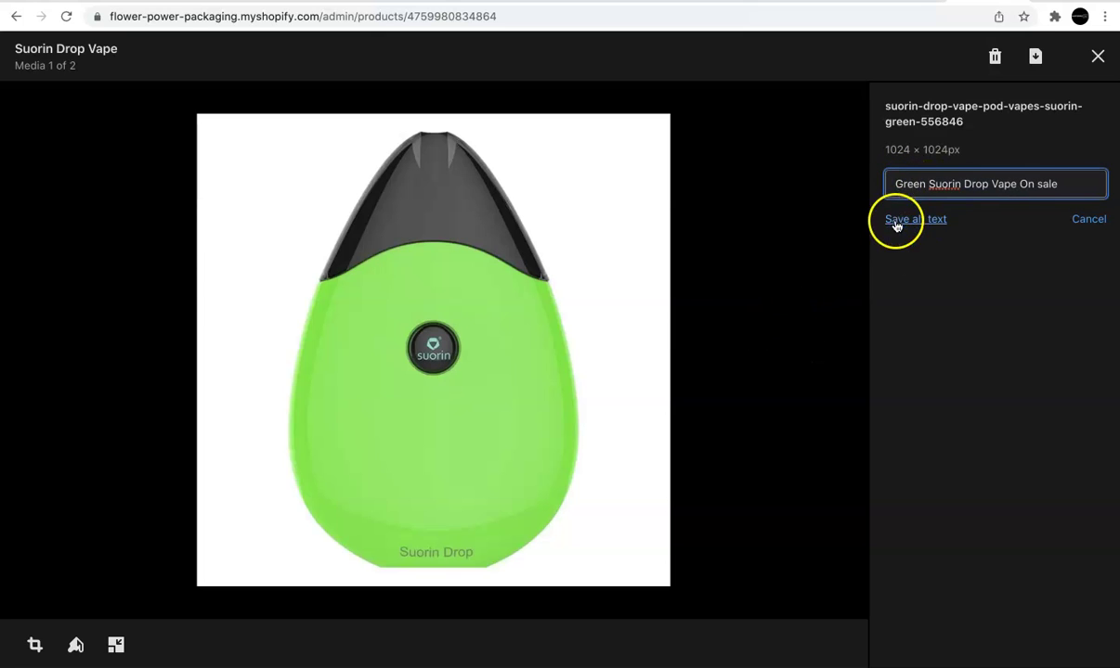
pyautogui.click(1097, 57)
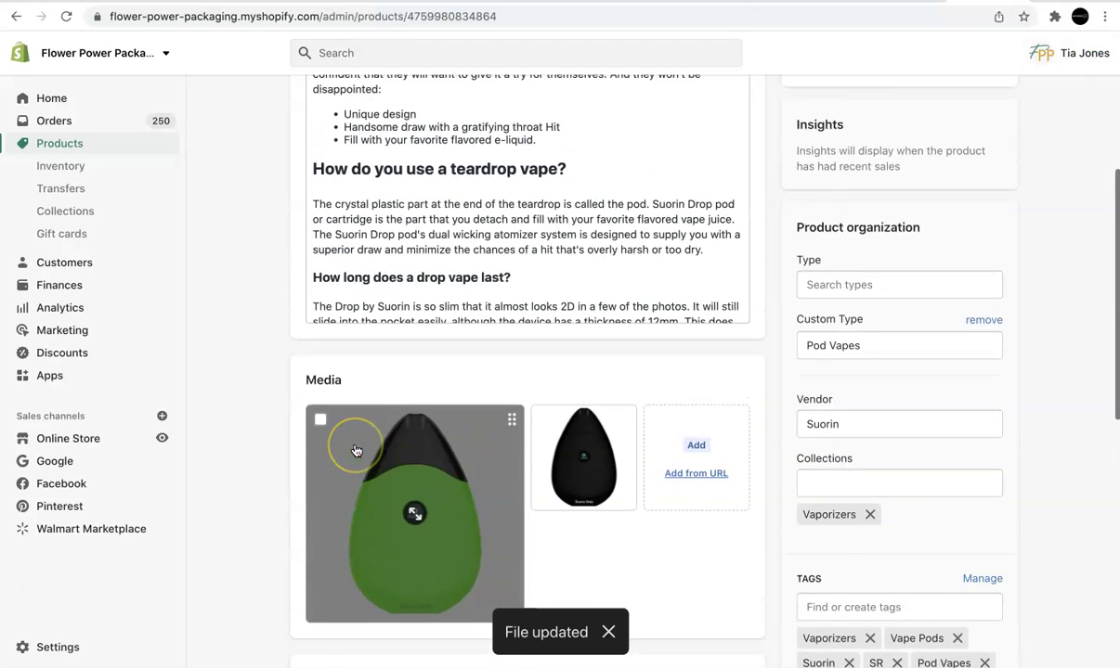
# - Scroll through the product title, description, media and SEO listing preview to review the page
pyautogui.scroll(5, 355, 450)
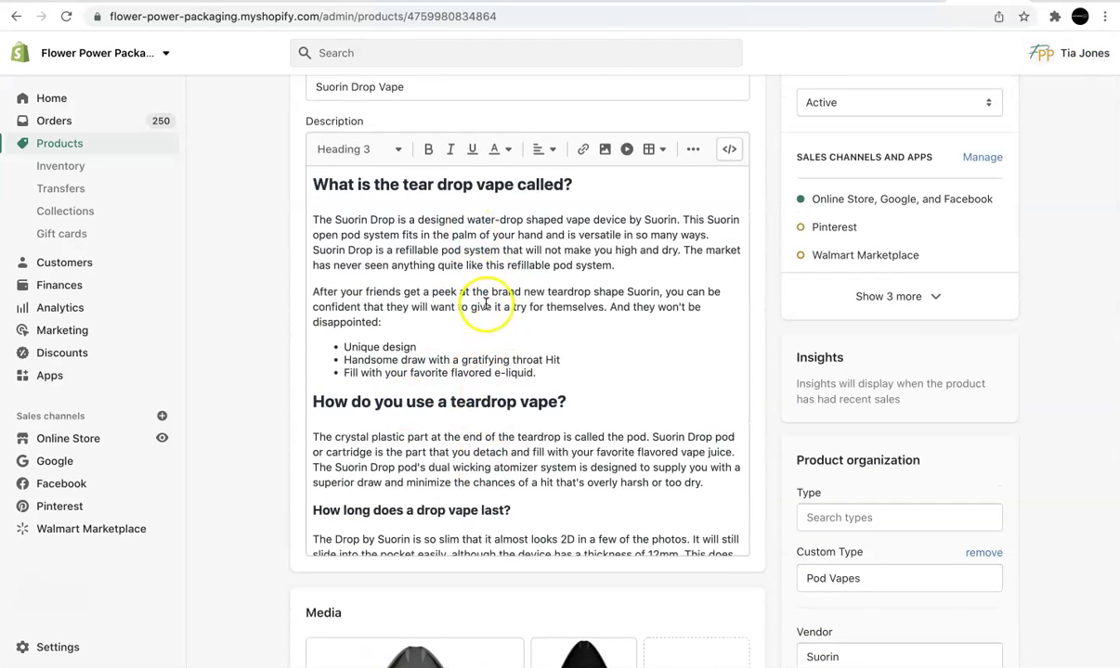
pyautogui.scroll(-5, 486, 303)
pyautogui.scroll(-3, 763, 402)
pyautogui.scroll(-6, 763, 402)
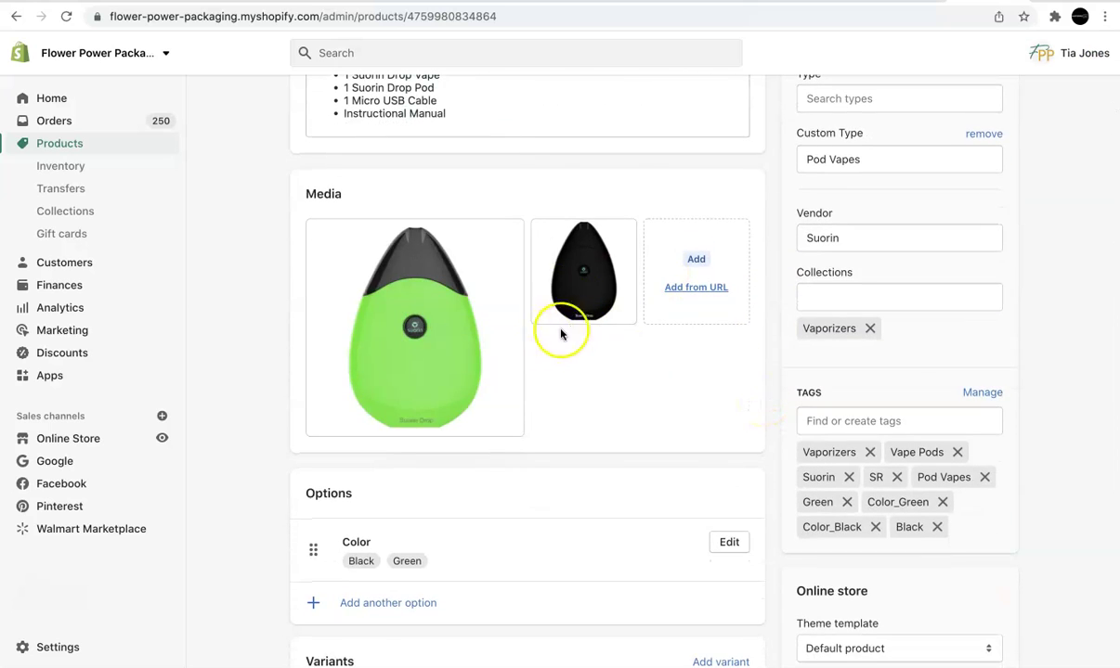
pyautogui.scroll(-3, 576, 329)
pyautogui.scroll(2, 585, 329)
pyautogui.scroll(5, 584, 330)
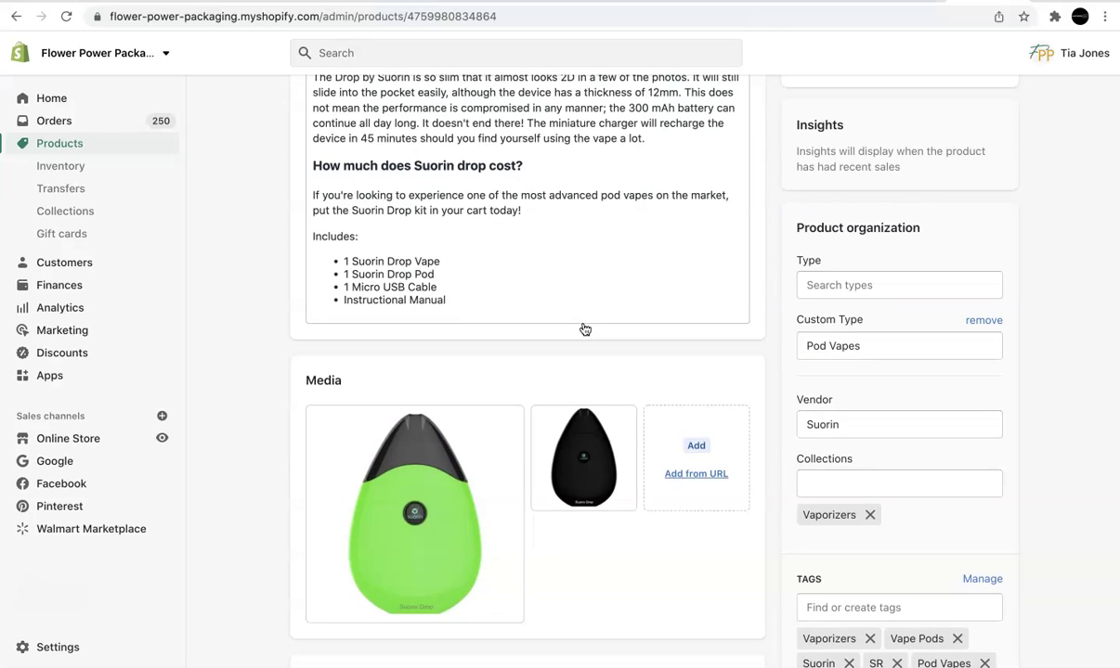
pyautogui.scroll(8, 585, 330)
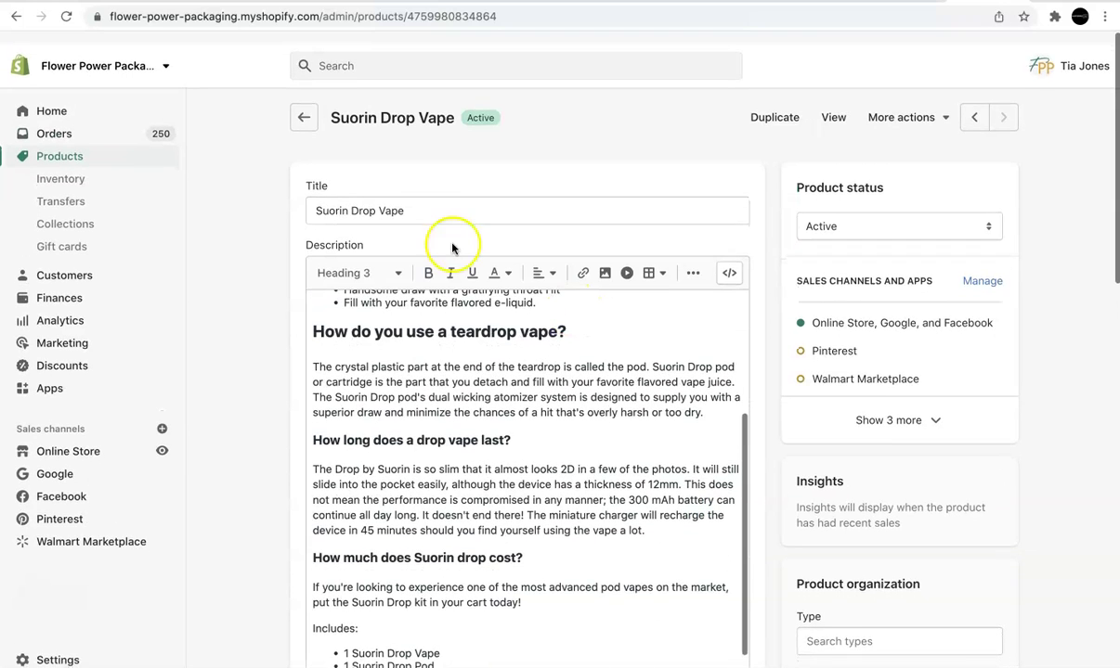
pyautogui.click(317, 199)
pyautogui.scroll(-10, 404, 249)
pyautogui.scroll(-5, 411, 250)
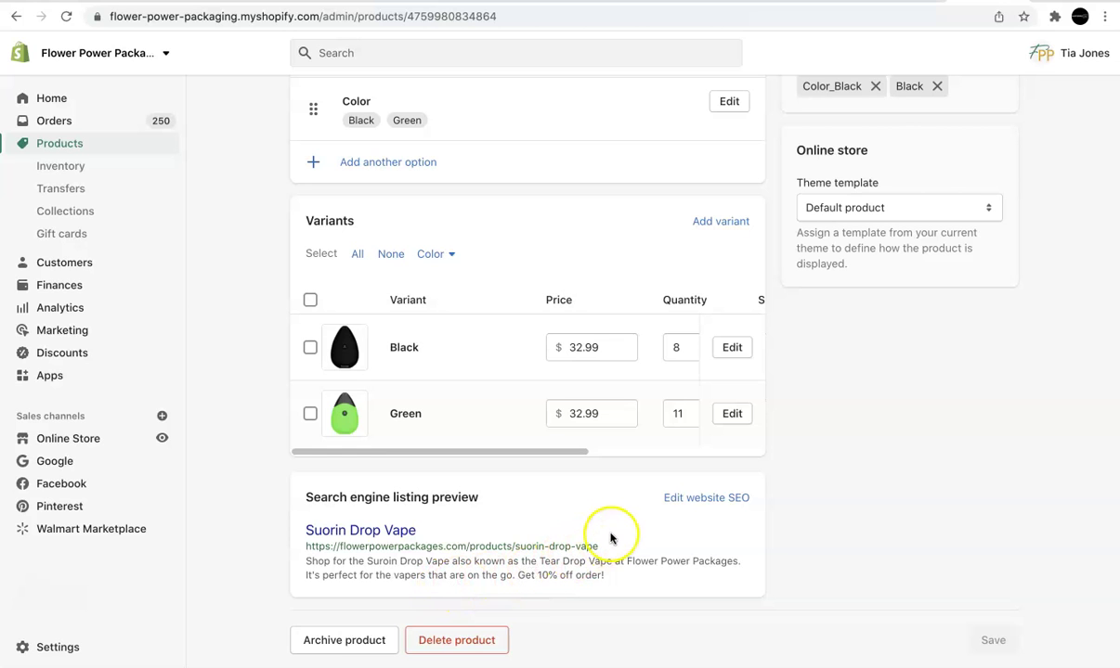
pyautogui.scroll(1, 610, 537)
pyautogui.scroll(15, 610, 537)
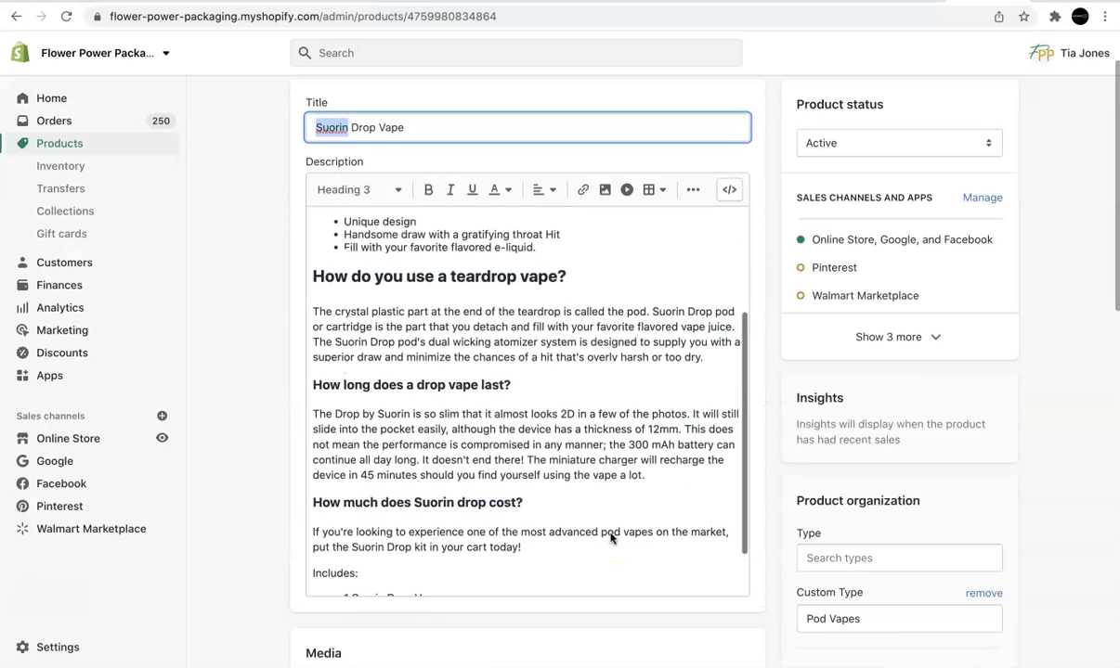
pyautogui.click(785, 4)
# - Browse up and down the 'tear drop vape' Google results, then return to the Suorin Drop Vape tab
pyautogui.scroll(3, 711, 243)
pyautogui.scroll(3, 711, 243)
pyautogui.scroll(-10, 710, 243)
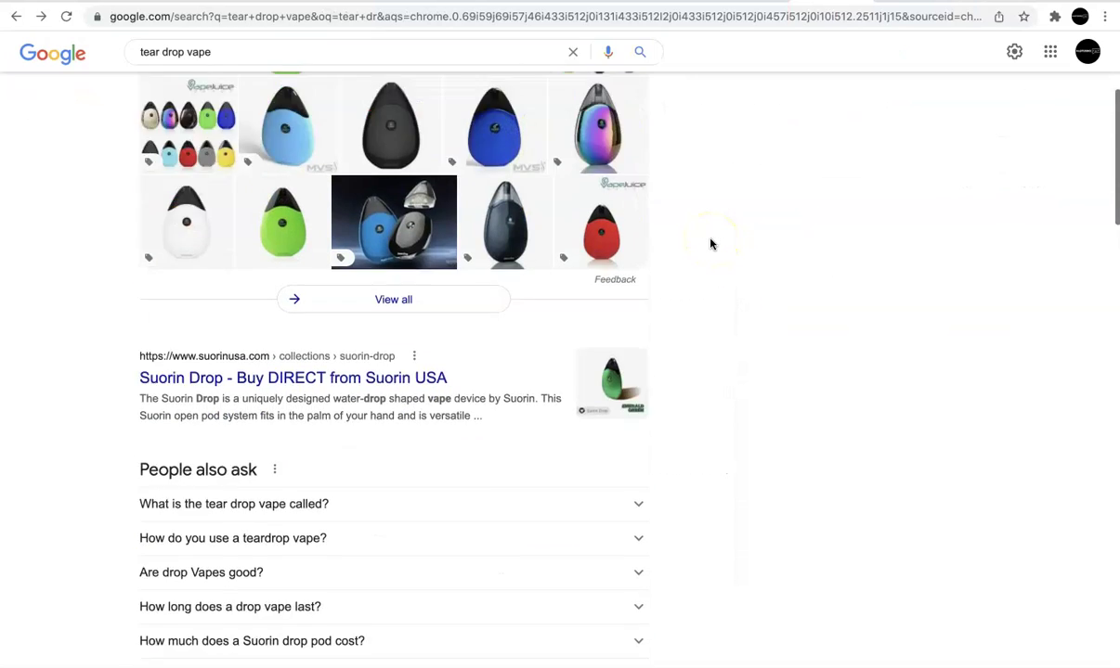
pyautogui.scroll(-4, 710, 243)
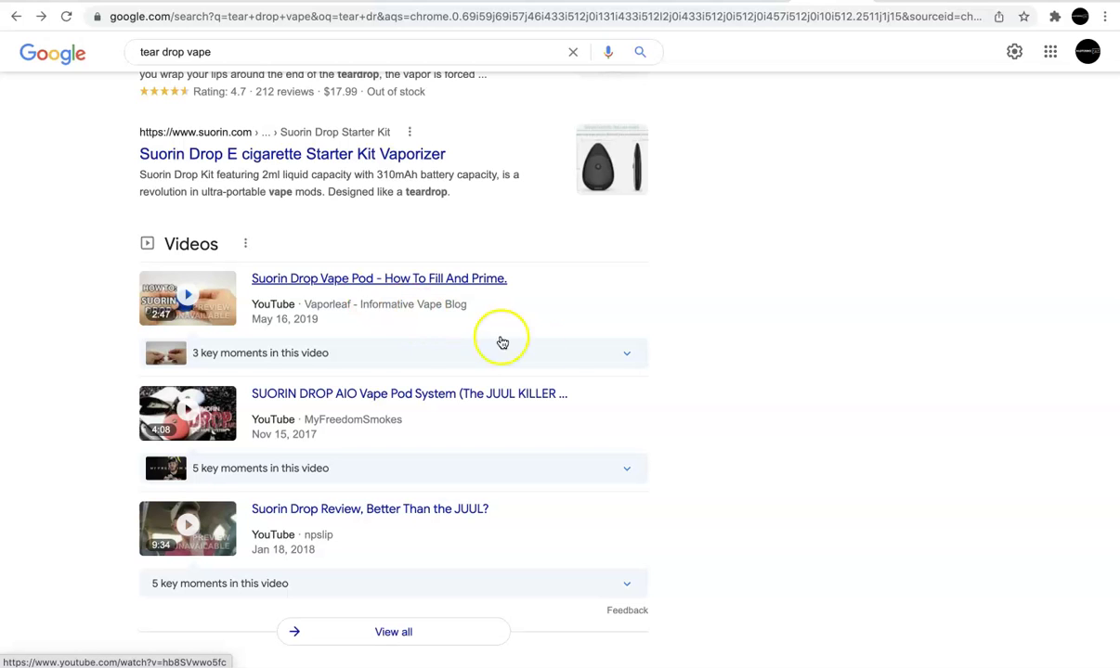
pyautogui.scroll(-2, 550, 375)
pyautogui.scroll(-3, 553, 376)
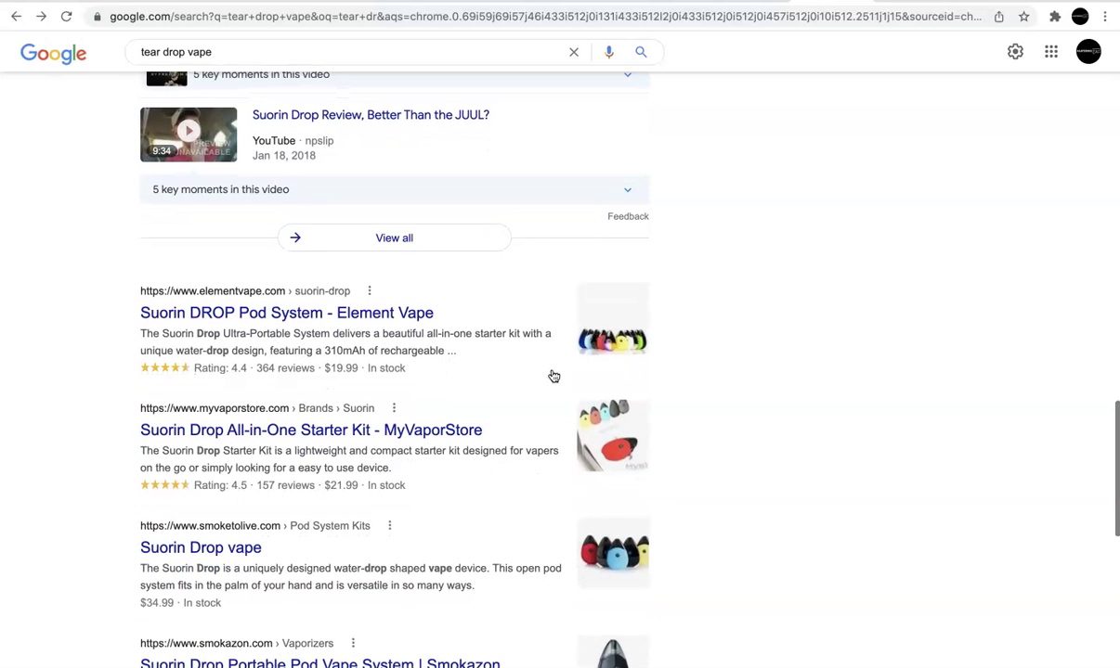
pyautogui.scroll(8, 551, 375)
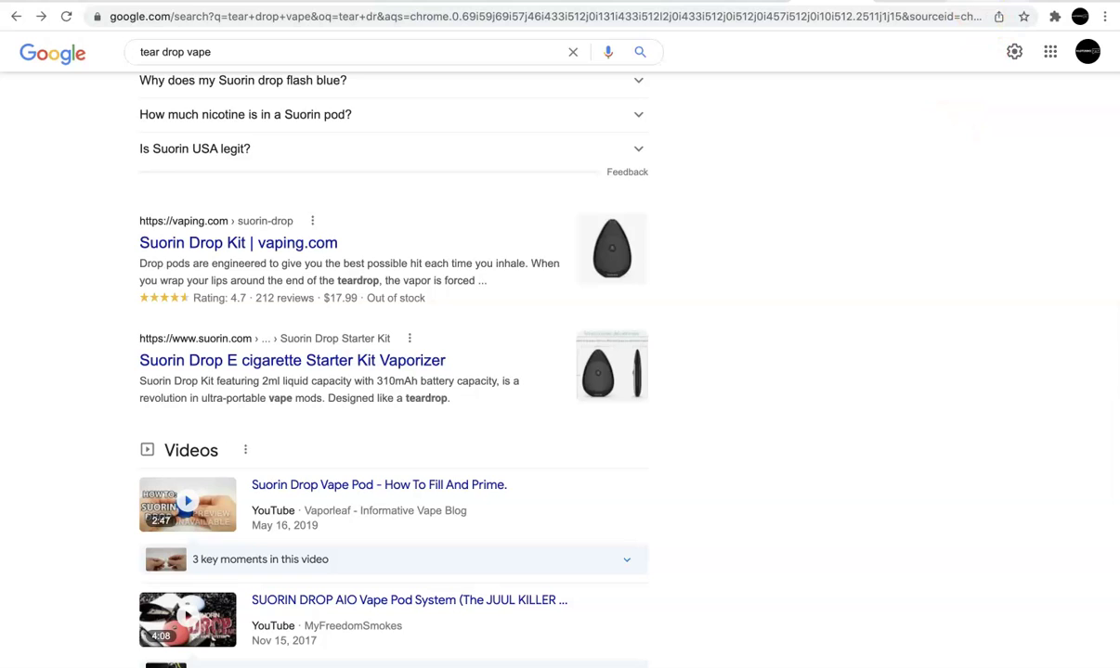
pyautogui.click(984, 5)
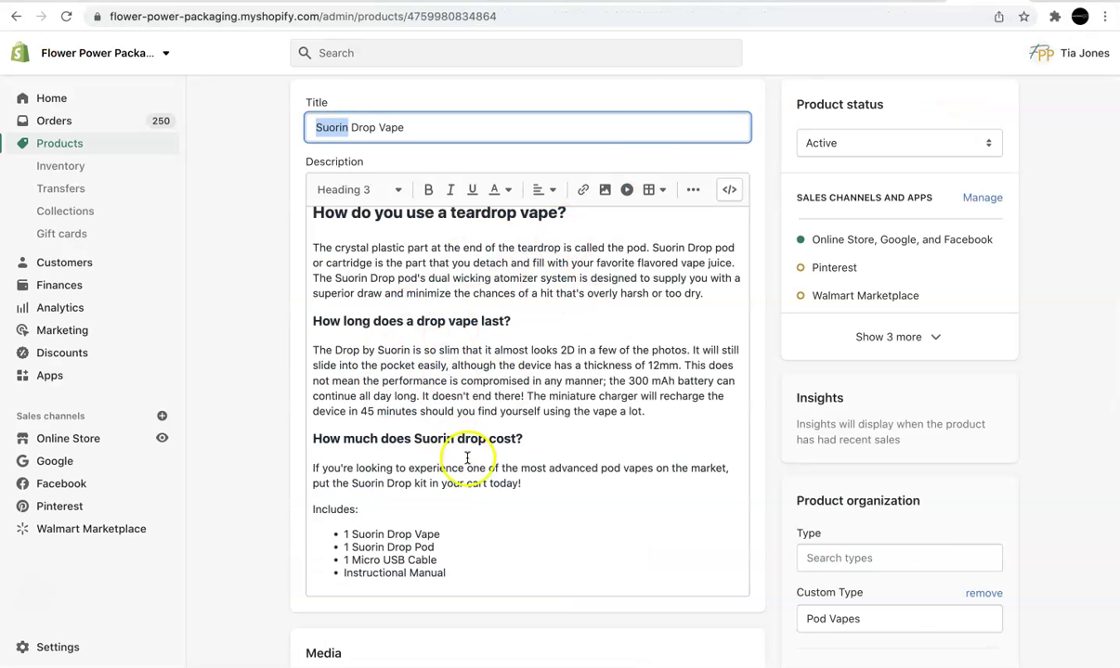
# - Select the suorin-drop-vape URL in the search engine listing preview and copy it
pyautogui.scroll(-15, 471, 456)
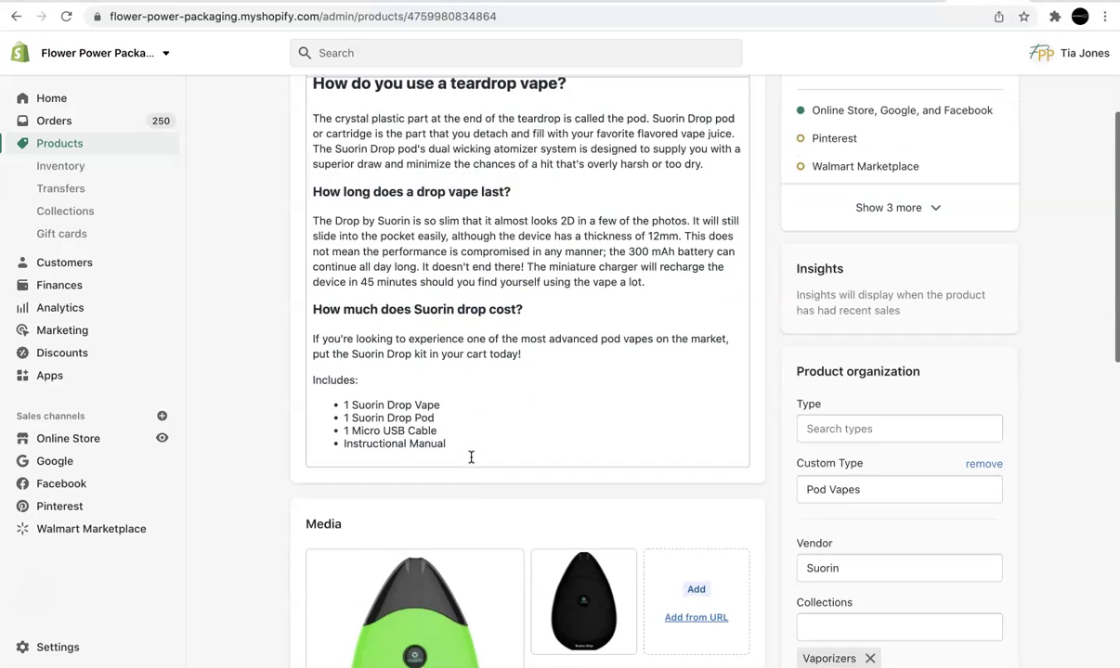
pyautogui.click(483, 546)
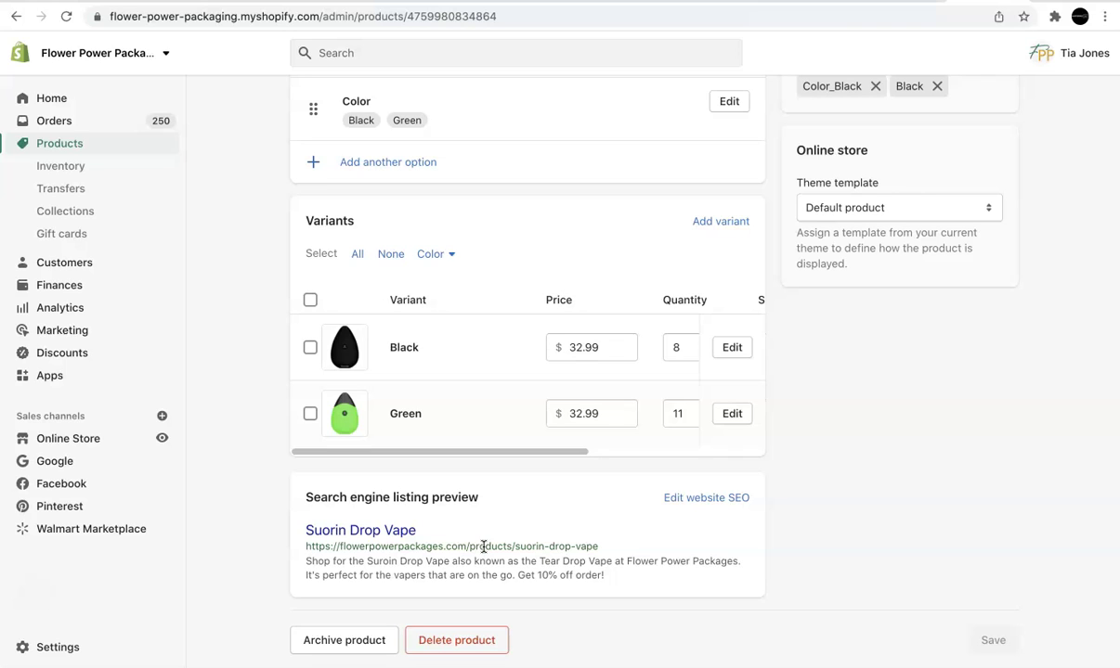
pyautogui.tripleClick(483, 547)
pyautogui.hotkey('ctrl', 'c')
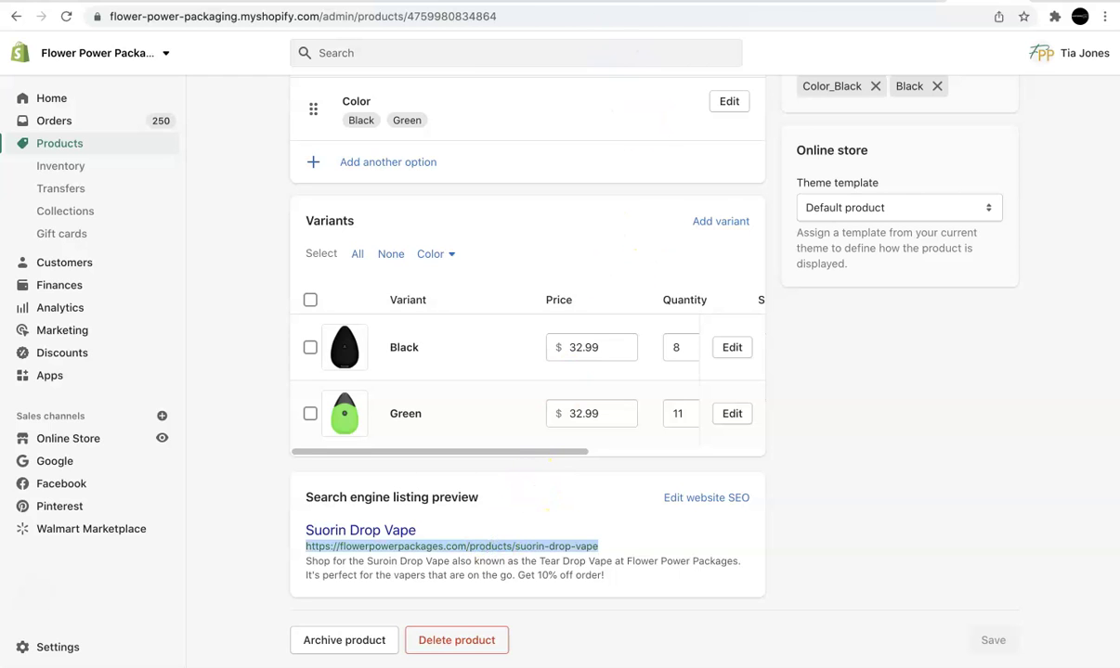
pyautogui.hotkey('ctrl', 'Tab')
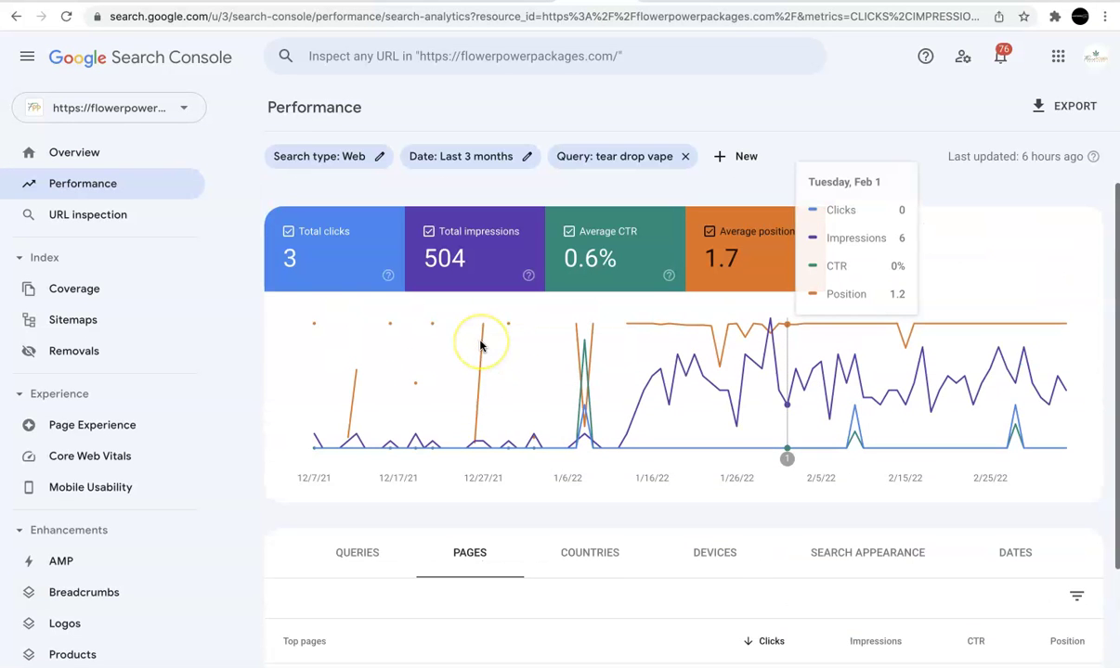
# - Paste the suorin-drop-vape product URL into the Overview page's URL inspection bar
pyautogui.click(90, 150)
pyautogui.click(104, 217)
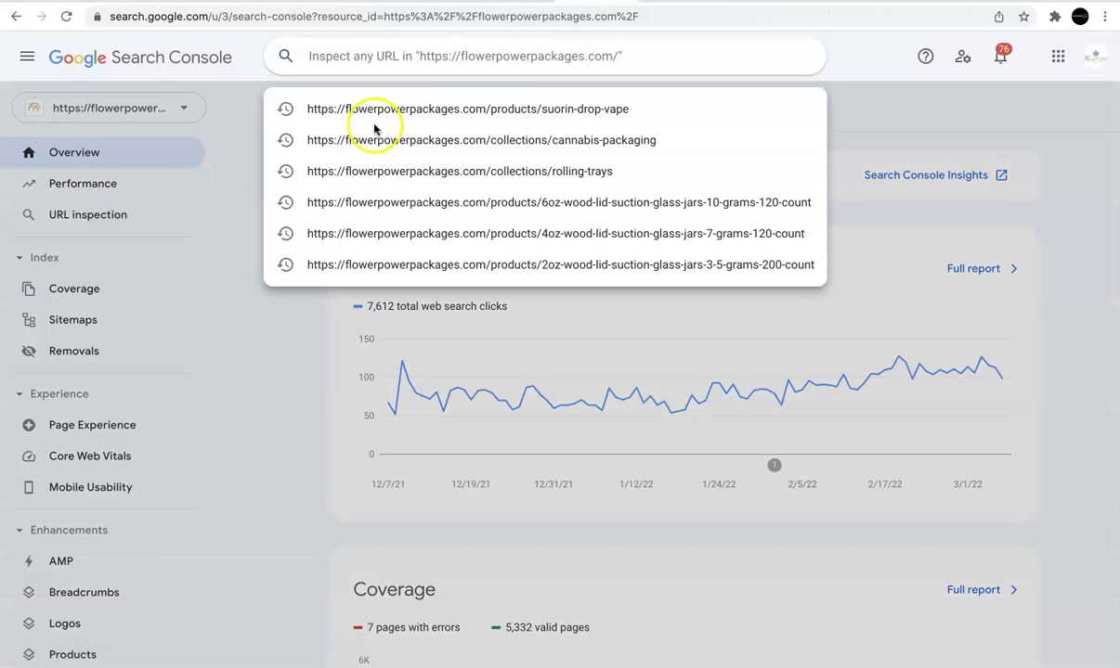
pyautogui.hotkey('ctrl', 'v')
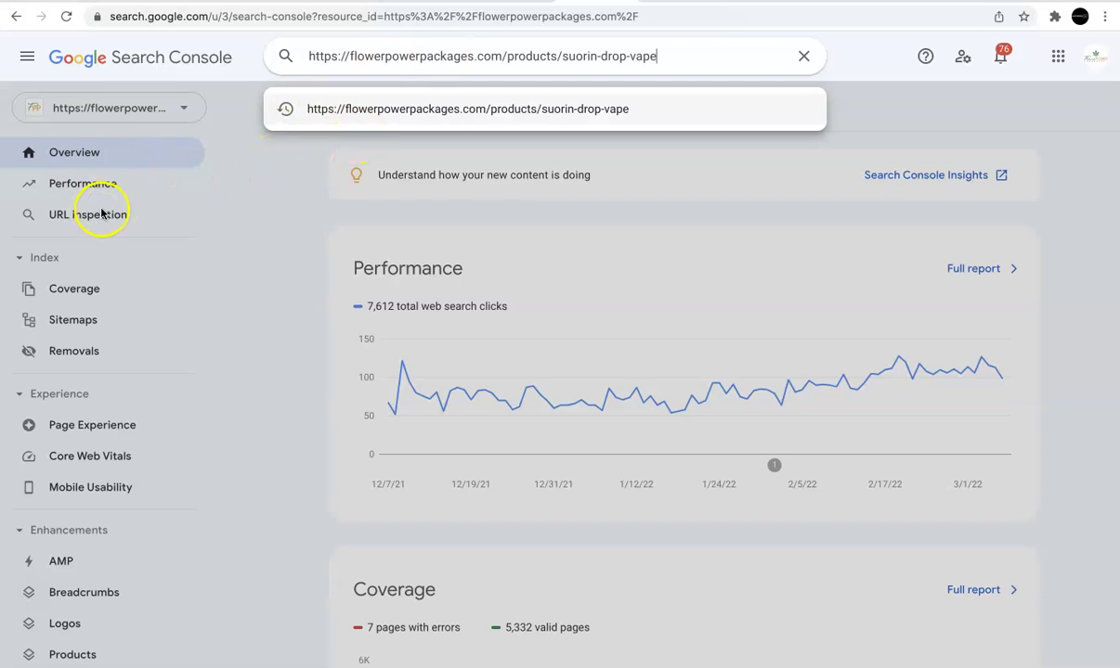
pyautogui.click(661, 57)
pyautogui.click(312, 261)
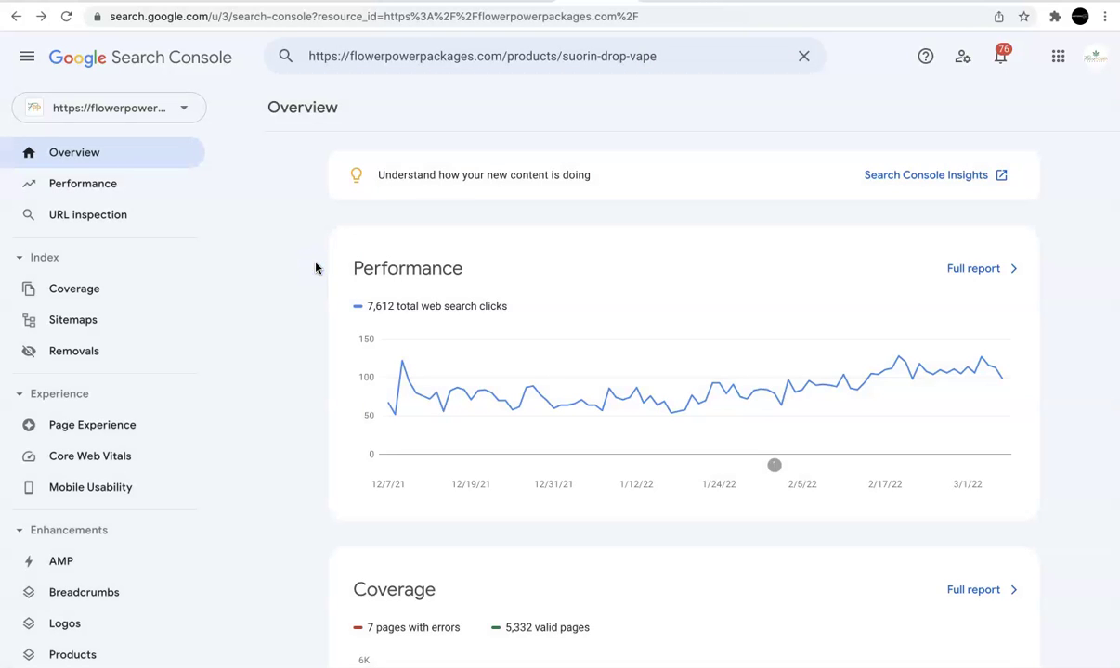
# - Open the Performance report and add Average CTR to the chart
pyautogui.click(290, 263)
pyautogui.click(82, 181)
pyautogui.click(563, 277)
pyautogui.scroll(-5, 761, 255)
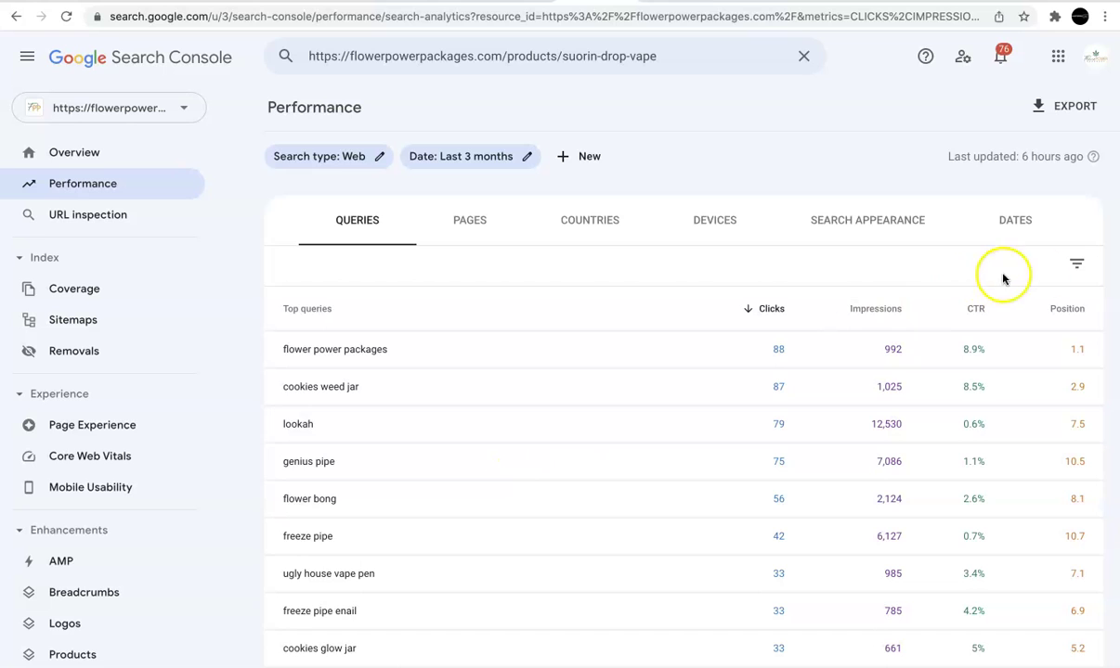
pyautogui.scroll(1, 1078, 315)
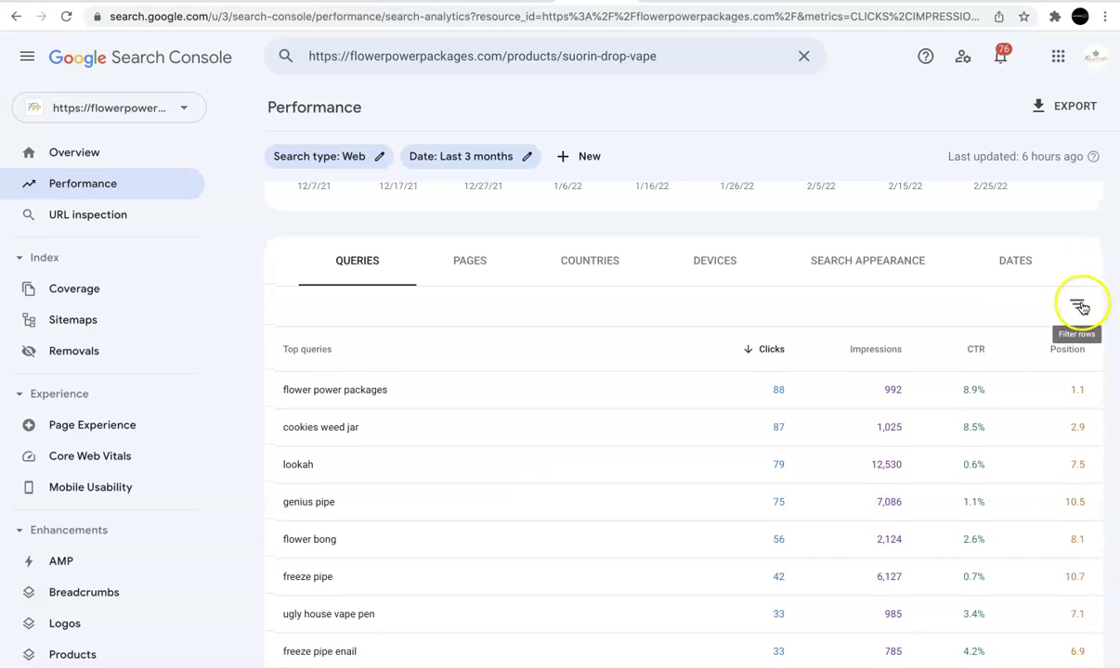
# - Filter the queries table to Position smaller than 5
pyautogui.click(1077, 303)
pyautogui.click(968, 477)
pyautogui.click(432, 353)
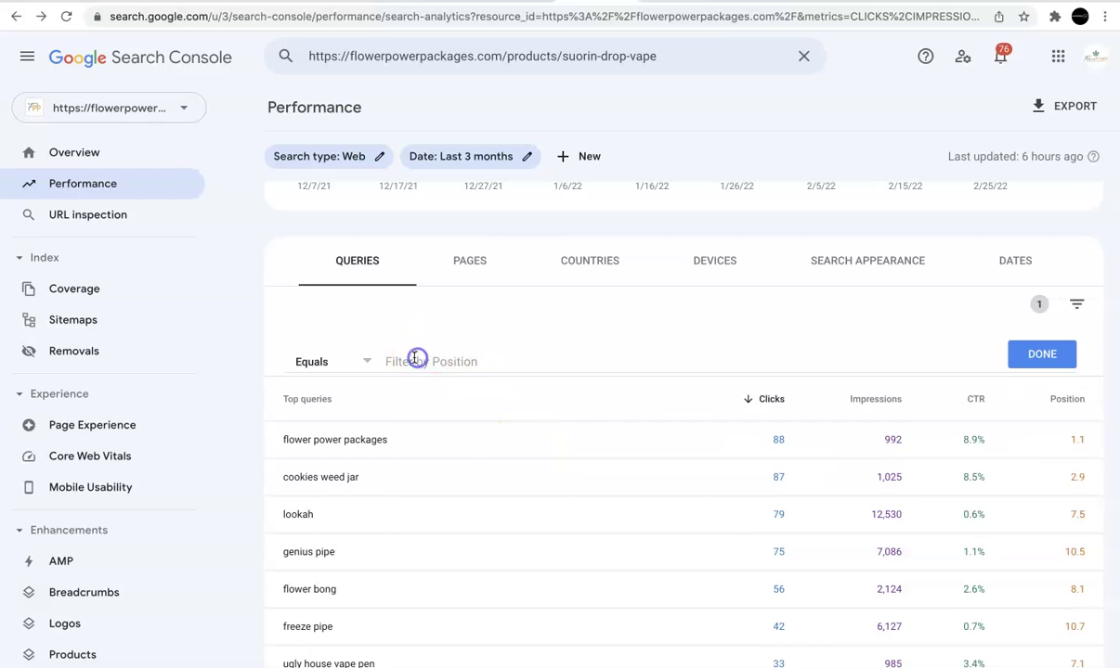
pyautogui.click(353, 361)
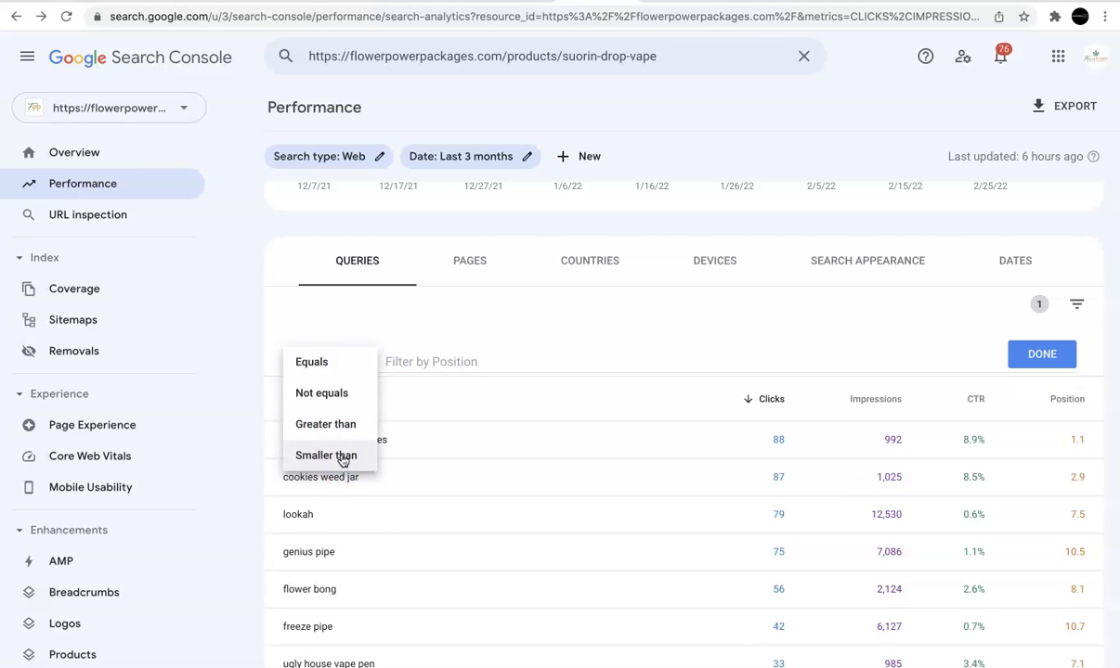
pyautogui.click(341, 456)
pyautogui.click(454, 348)
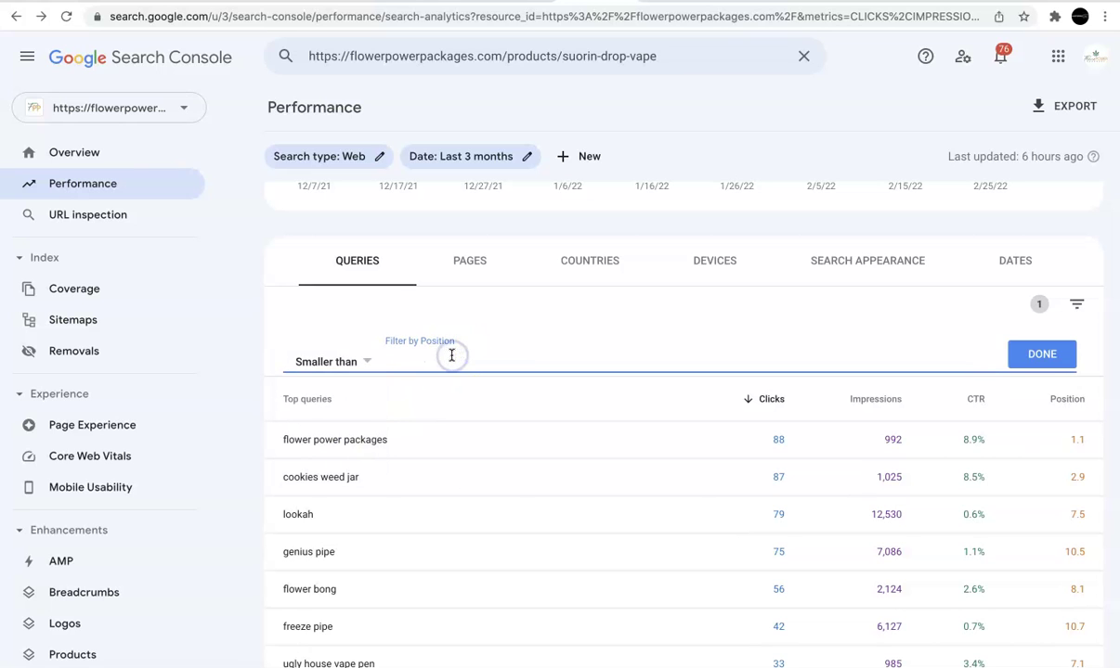
pyautogui.write('5')
pyautogui.press('Return')
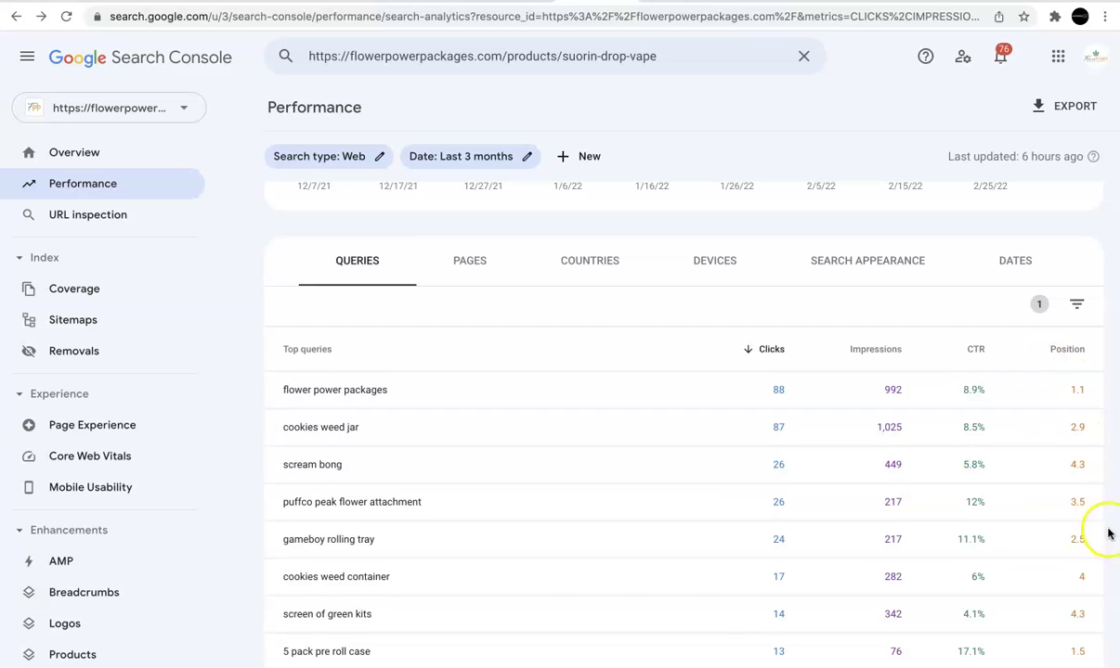
# - Sort the filtered queries by CTR, highest first, led by 'dab carb caps' at 100%
pyautogui.scroll(-3, 1088, 557)
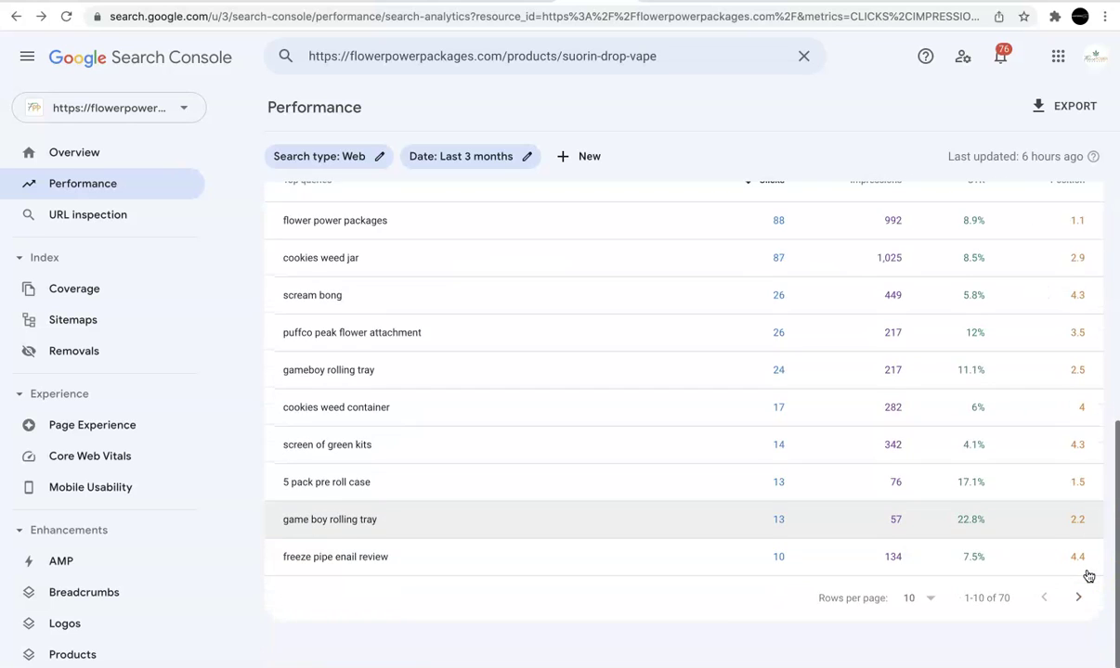
pyautogui.scroll(2, 1086, 576)
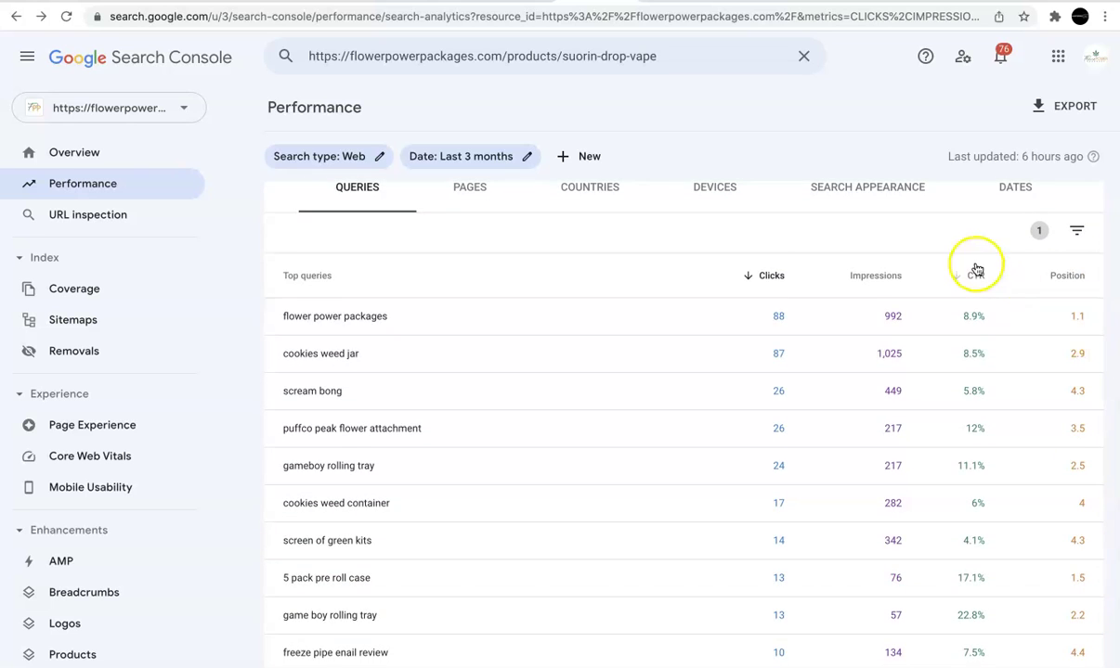
pyautogui.click(976, 278)
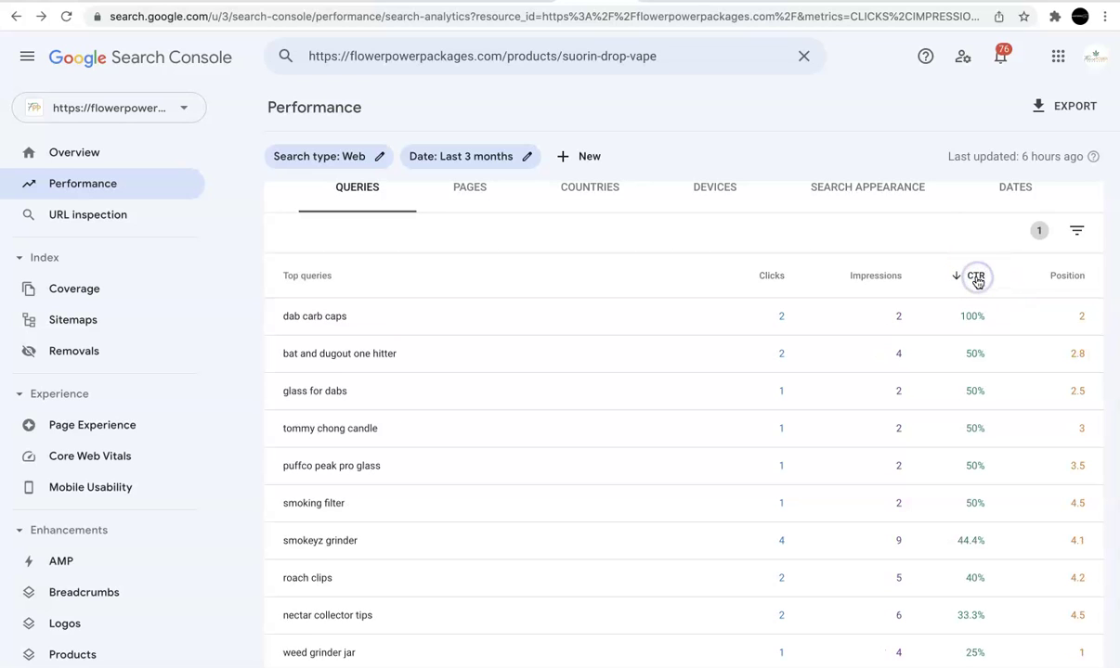
# - Reverse the CTR sort so 'teardrop vape' (0.3%) and 'tear drop vape' (0.6%) lead the list
pyautogui.click(976, 278)
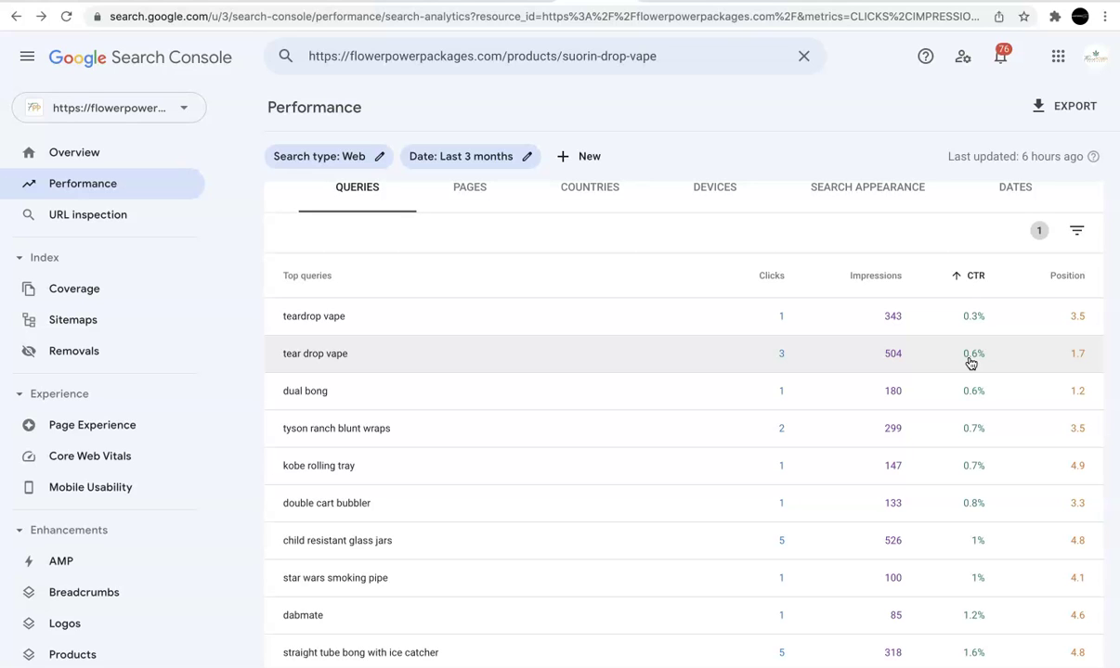
pyautogui.scroll(3, 970, 363)
pyautogui.scroll(-1, 970, 363)
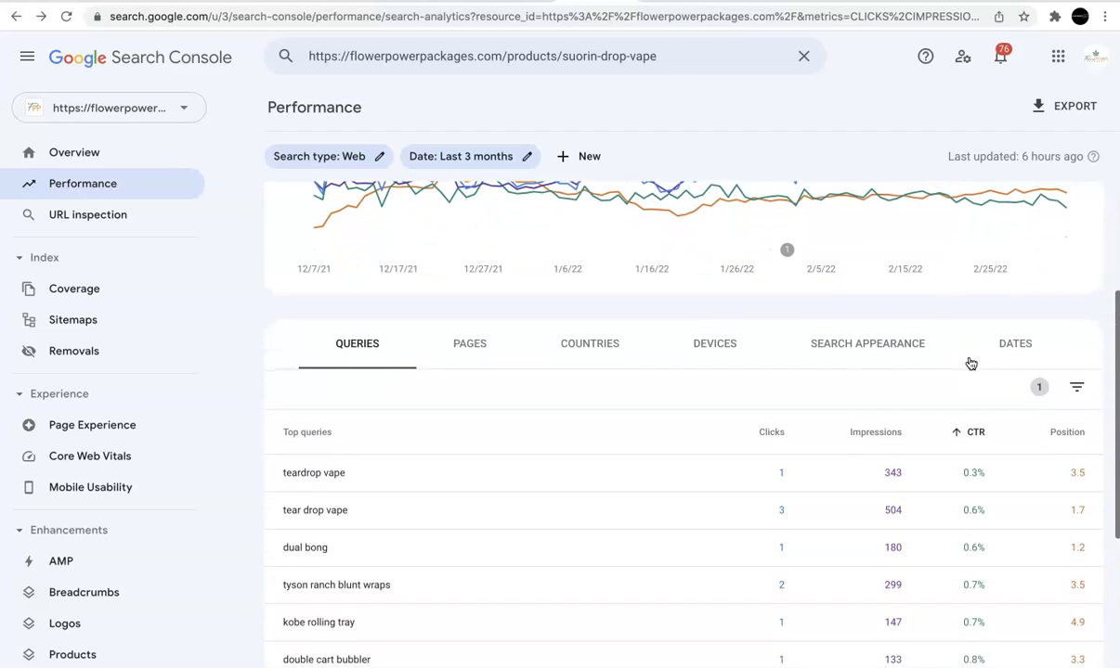
pyautogui.scroll(-1, 970, 363)
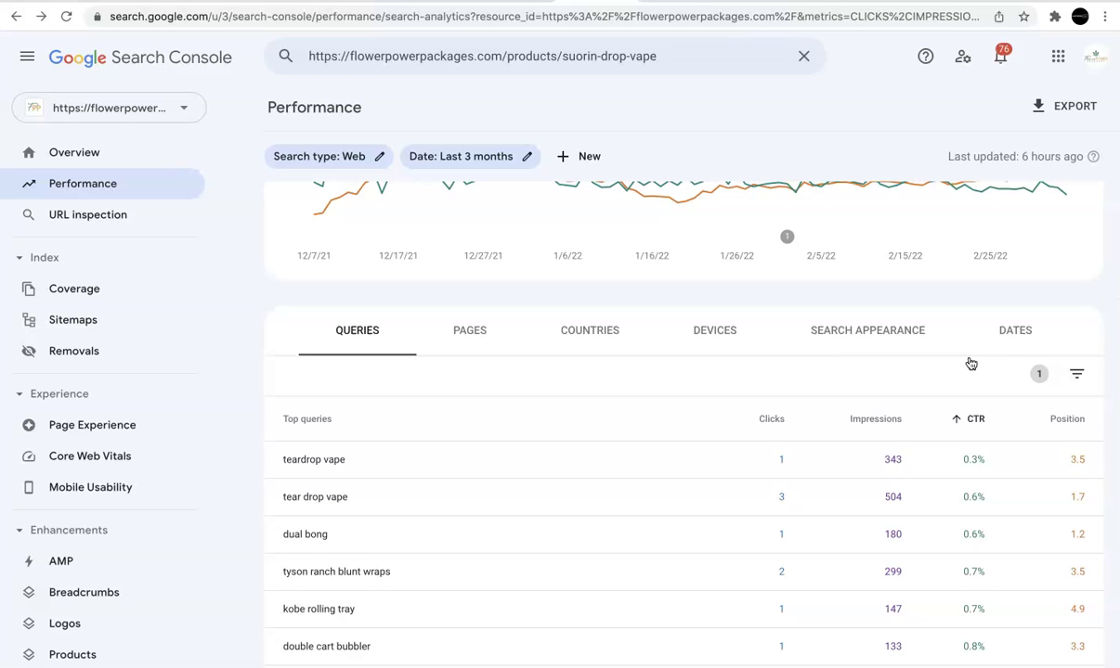
pyautogui.scroll(1, 970, 363)
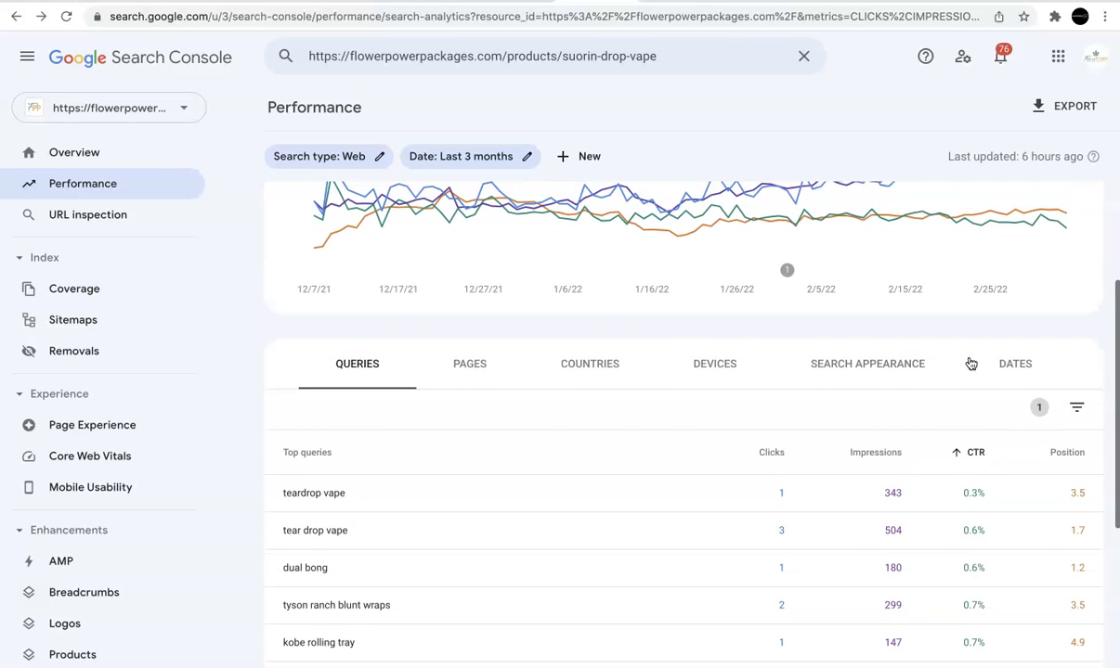
# - Set the date range to compare the last 3 months with the previous period
pyautogui.click(490, 160)
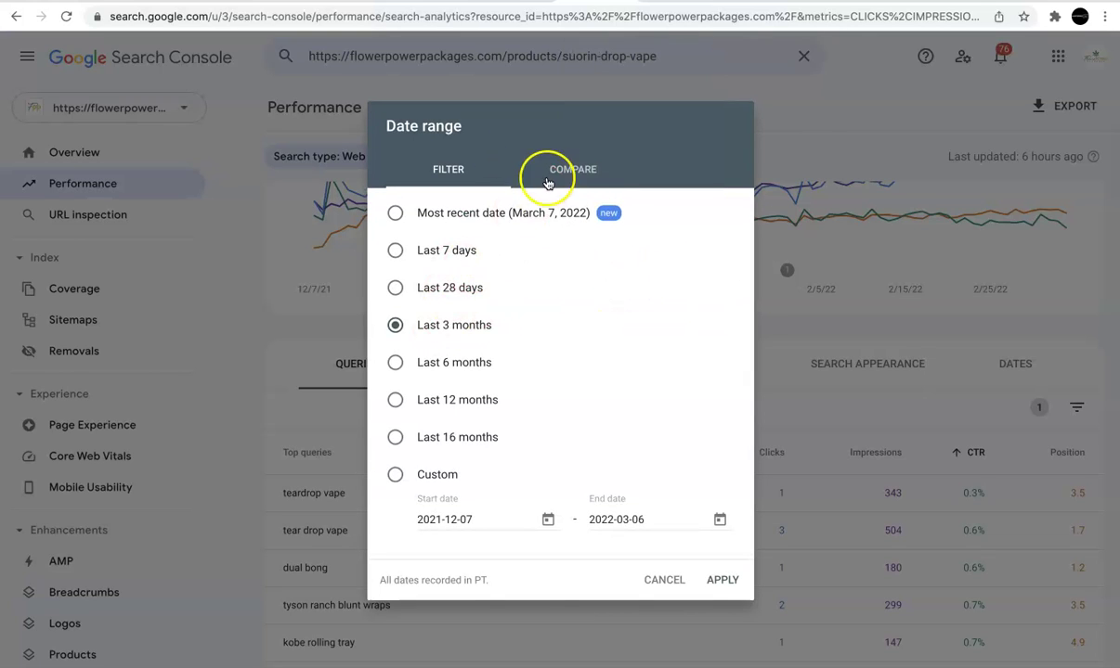
pyautogui.click(812, 112)
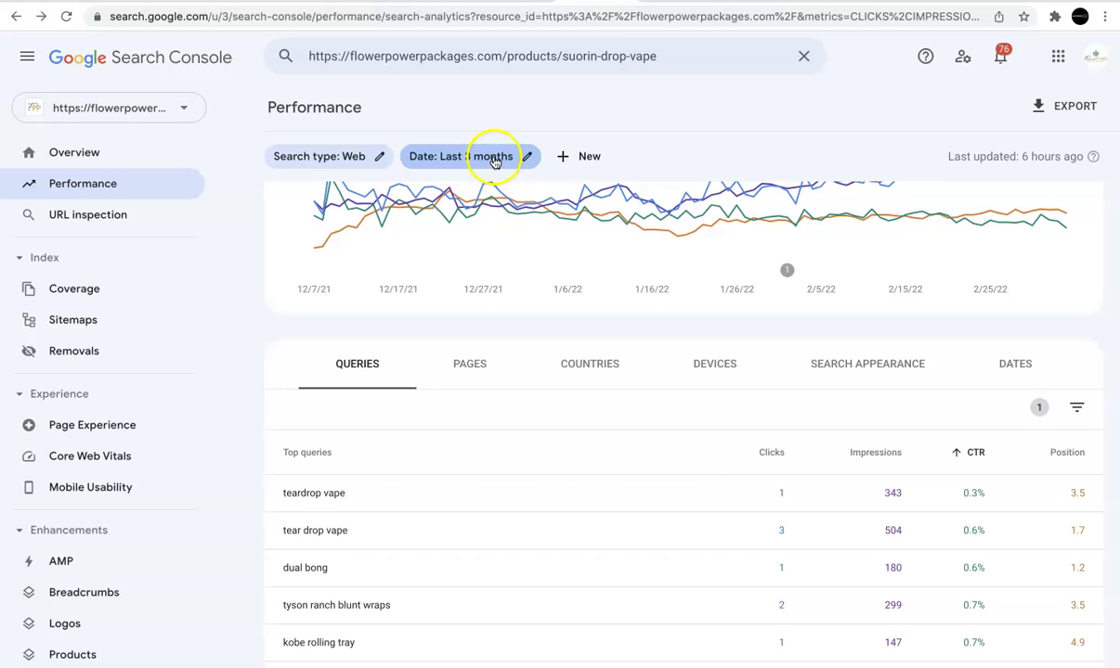
pyautogui.click(493, 159)
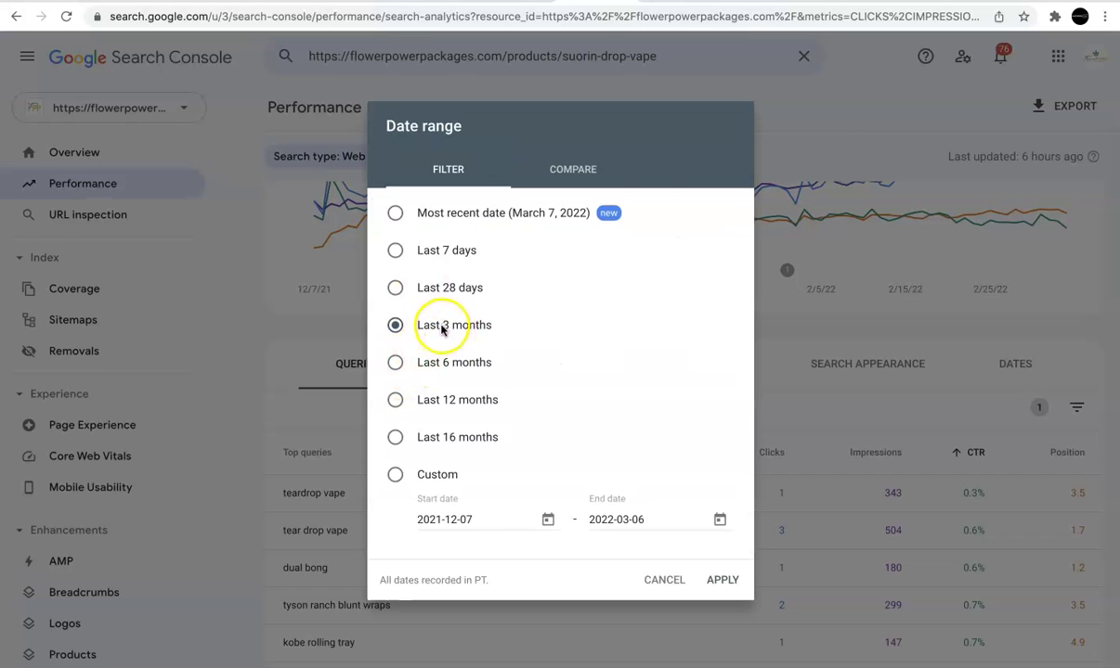
pyautogui.click(571, 153)
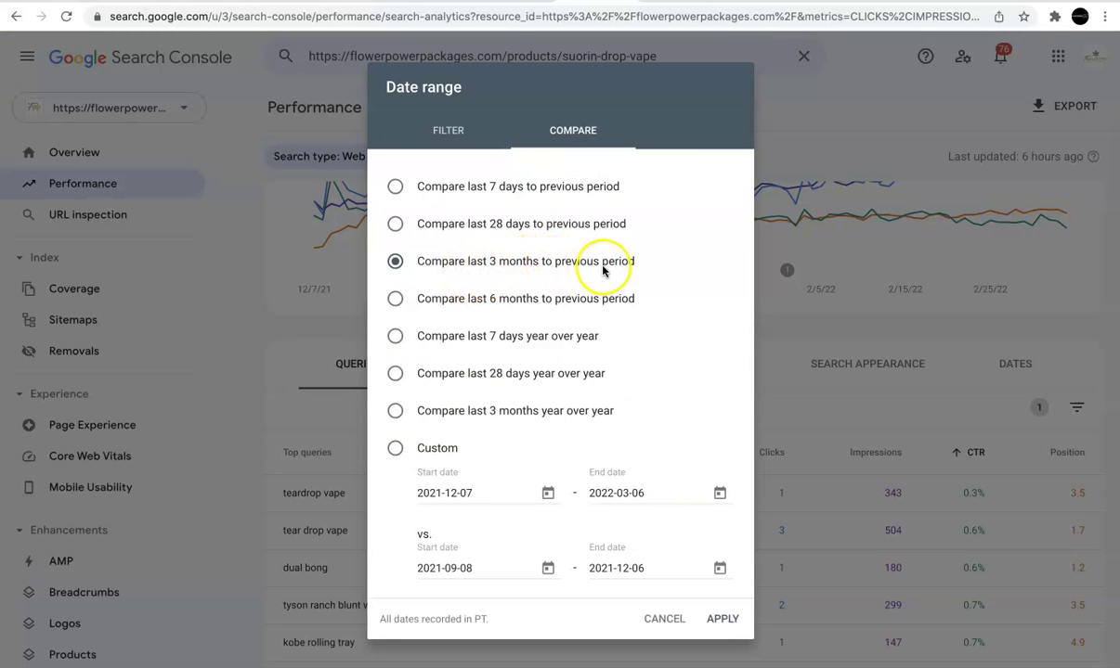
pyautogui.click(722, 619)
pyautogui.click(660, 474)
pyautogui.scroll(-3, 656, 474)
pyautogui.scroll(3, 653, 479)
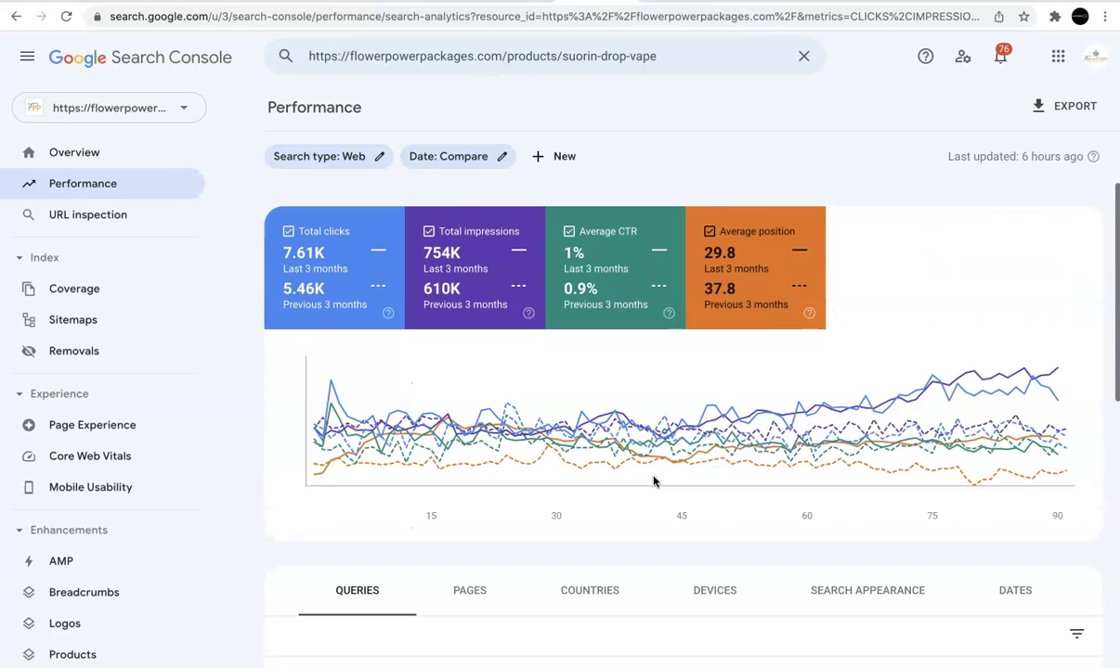
# - Add a Query filter for 'tear drop' to the report
pyautogui.click(556, 158)
pyautogui.click(582, 182)
pyautogui.write('tear drop')
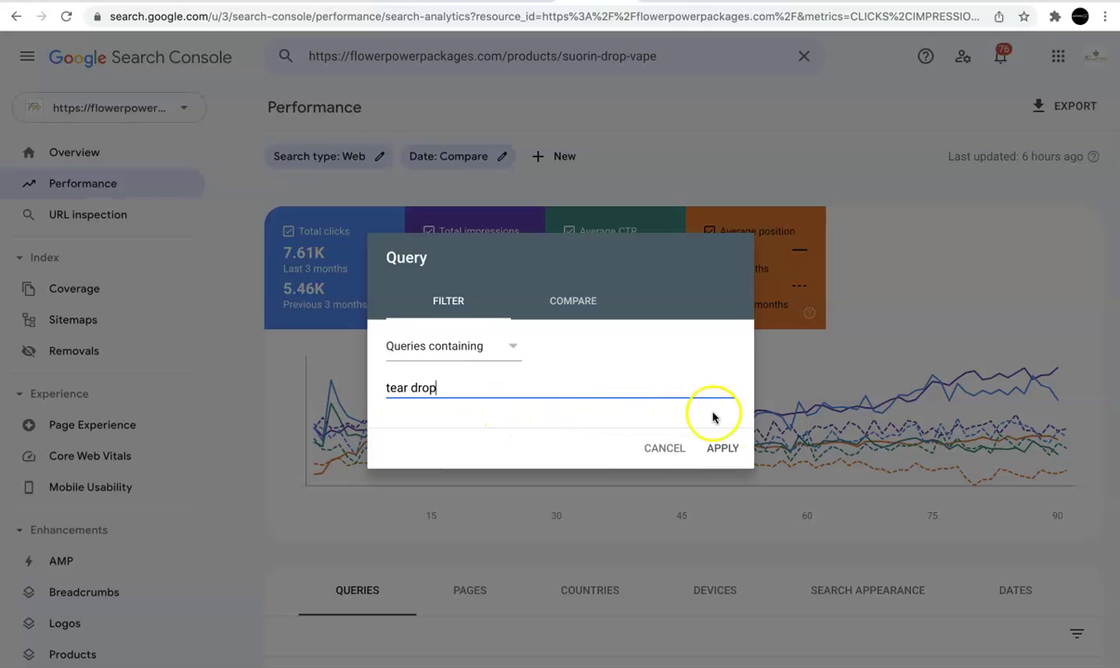
pyautogui.click(714, 459)
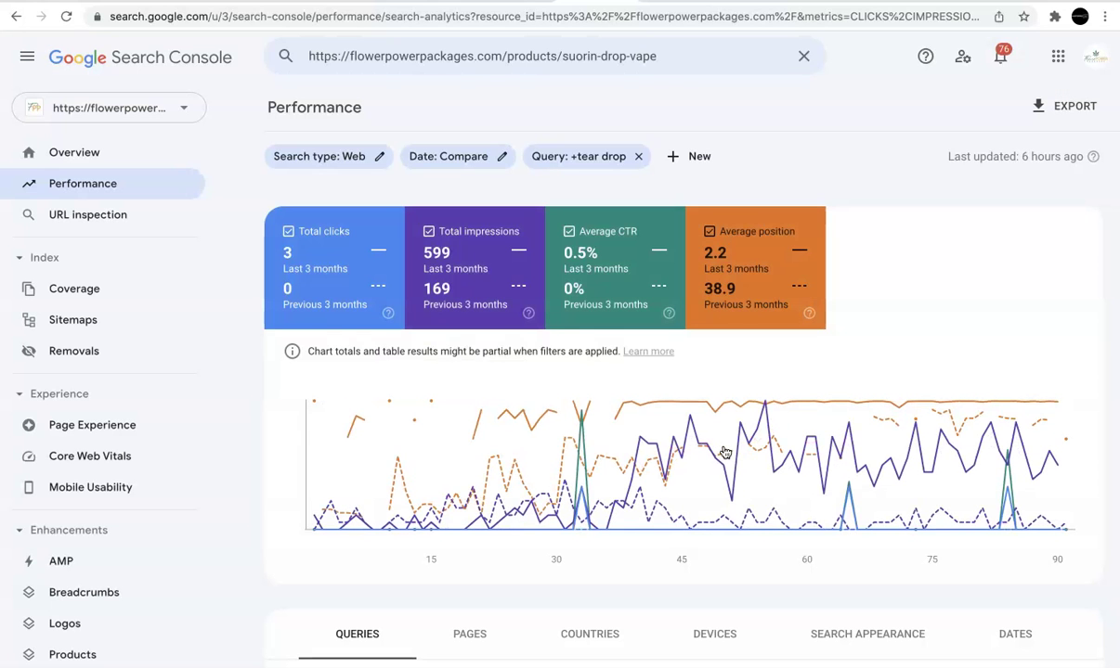